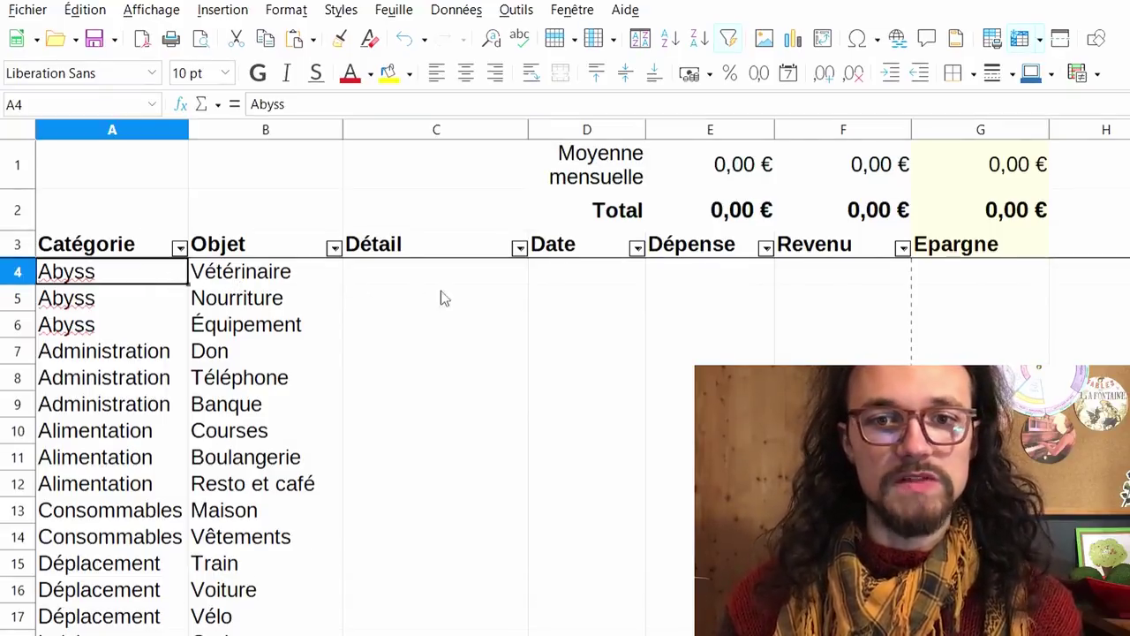
Examine the Catégorie column and the Objet entries belonging to the Abyss category in rows 4 to 6.
click(157, 254)
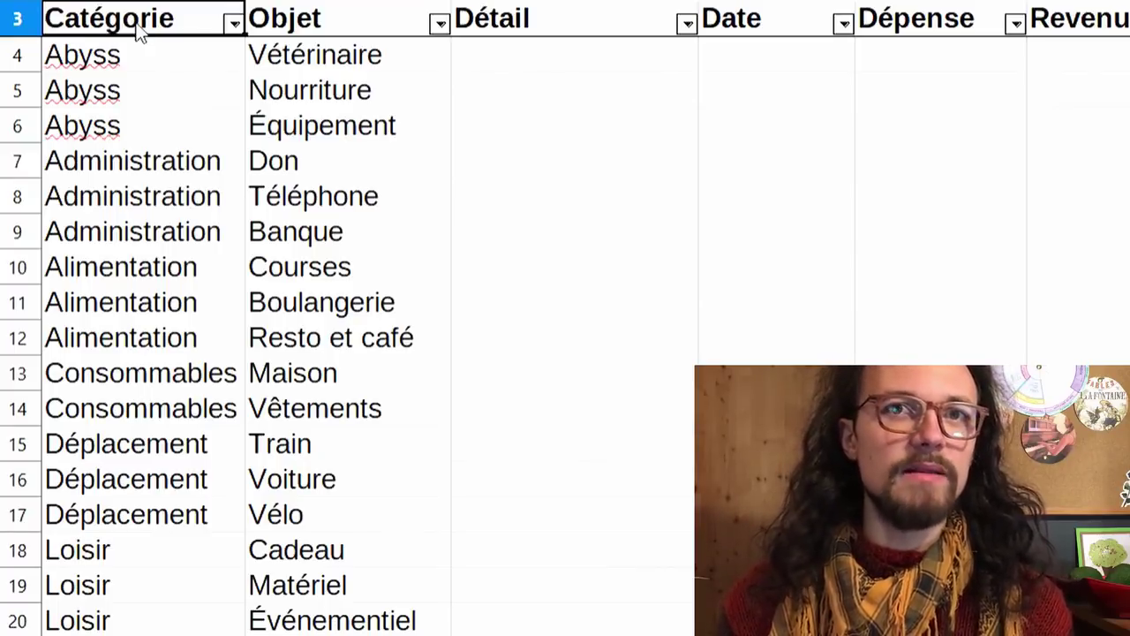
key(ctrl+shift+Down)
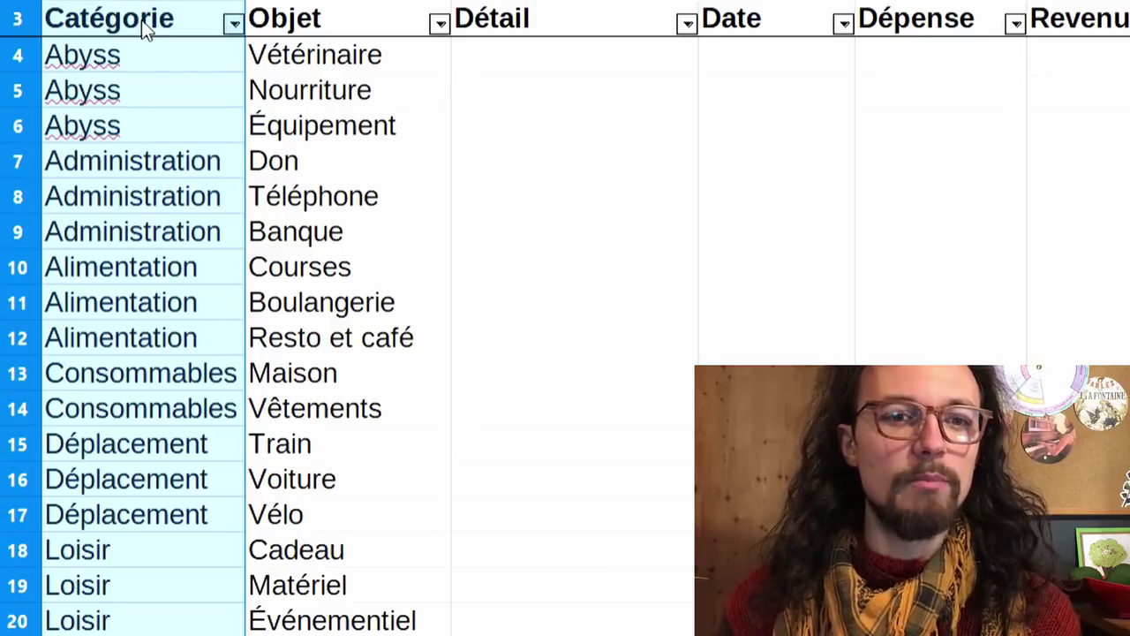
drag(144, 71, 144, 142)
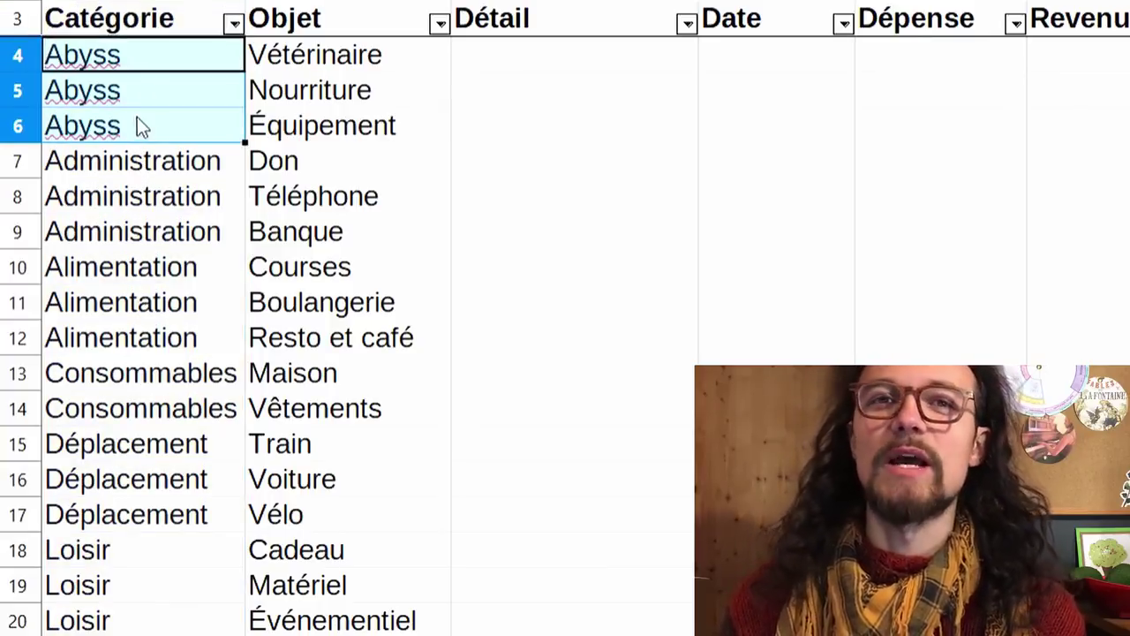
click(135, 172)
drag(183, 133, 141, 56)
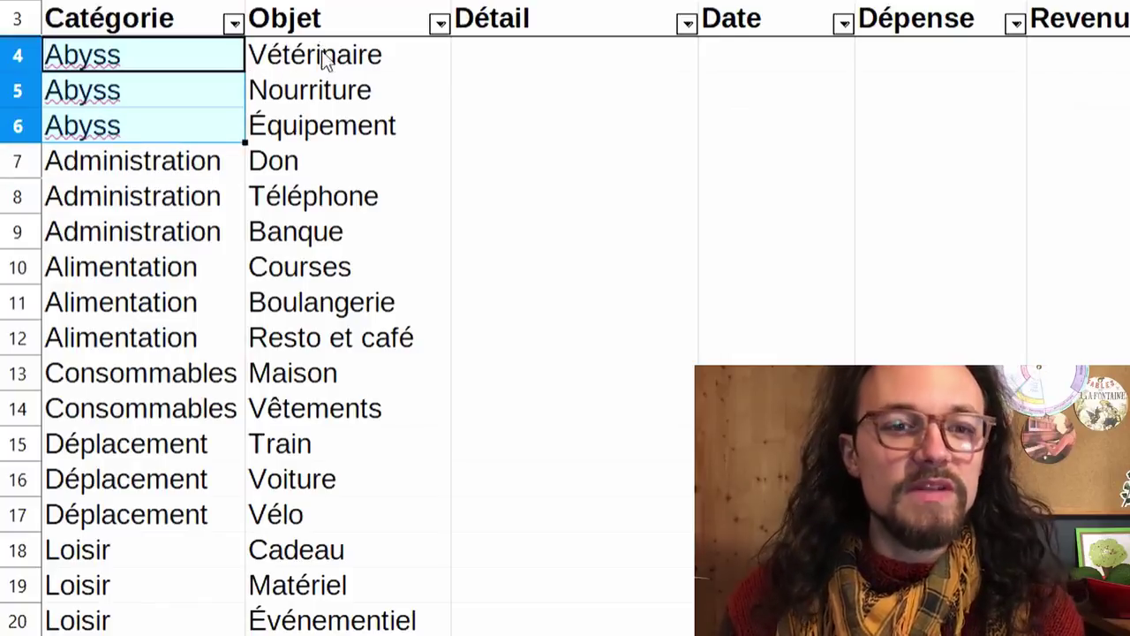
click(320, 58)
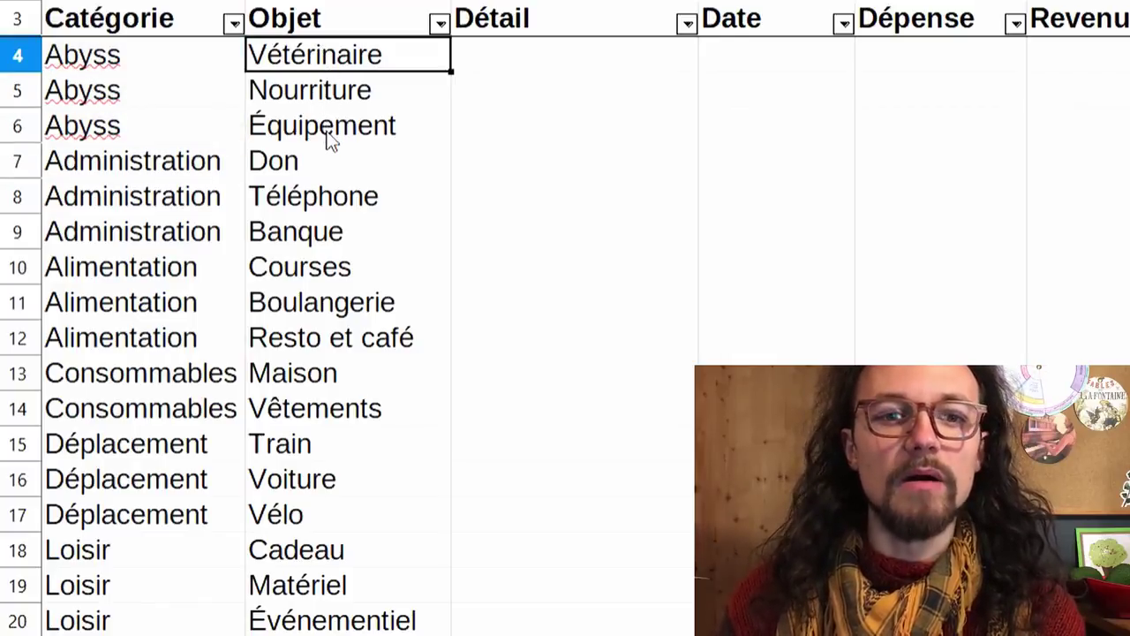
key(Down)
key(Down)
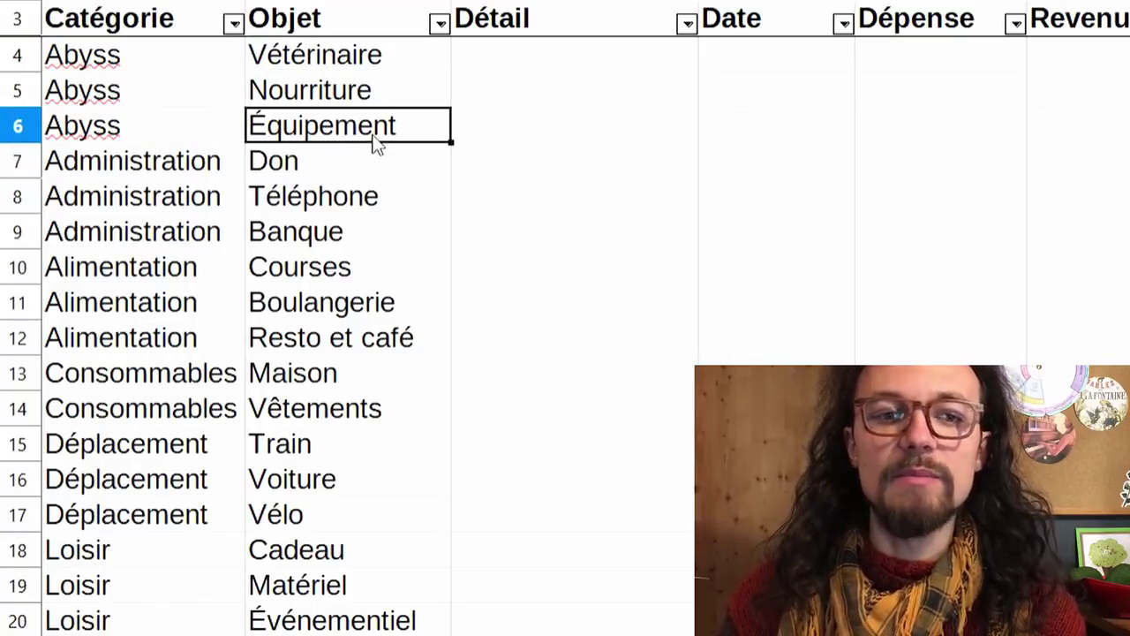
Examine the Objet entries of the Tiny House and Travail categories at the end of the list.
scroll(157, 421, down, 3)
click(157, 421)
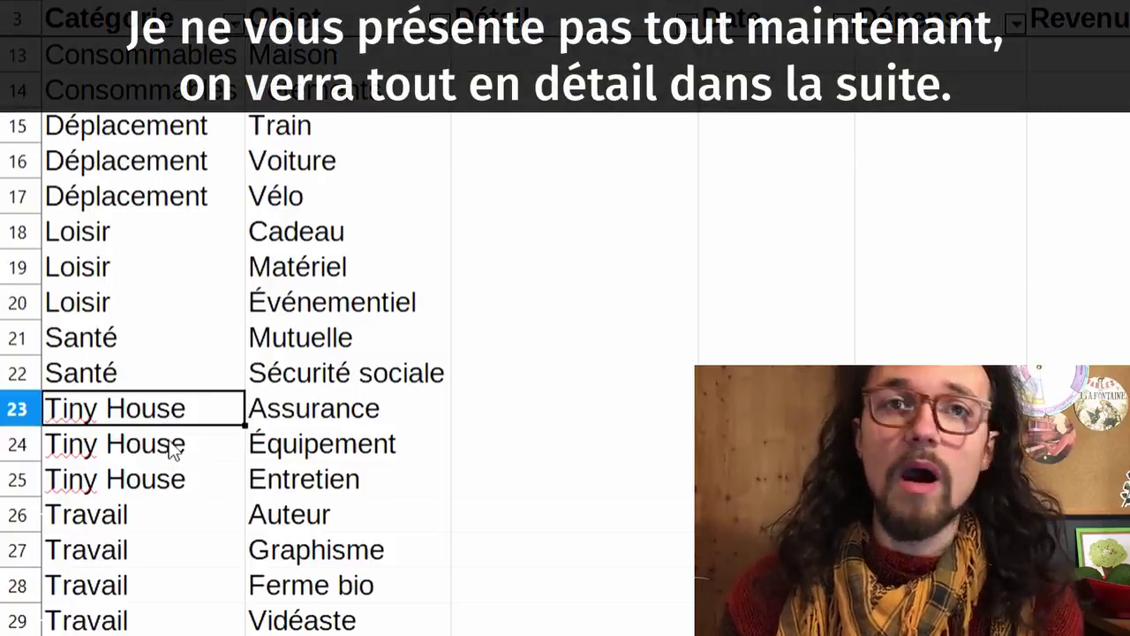
click(290, 415)
click(301, 452)
click(305, 488)
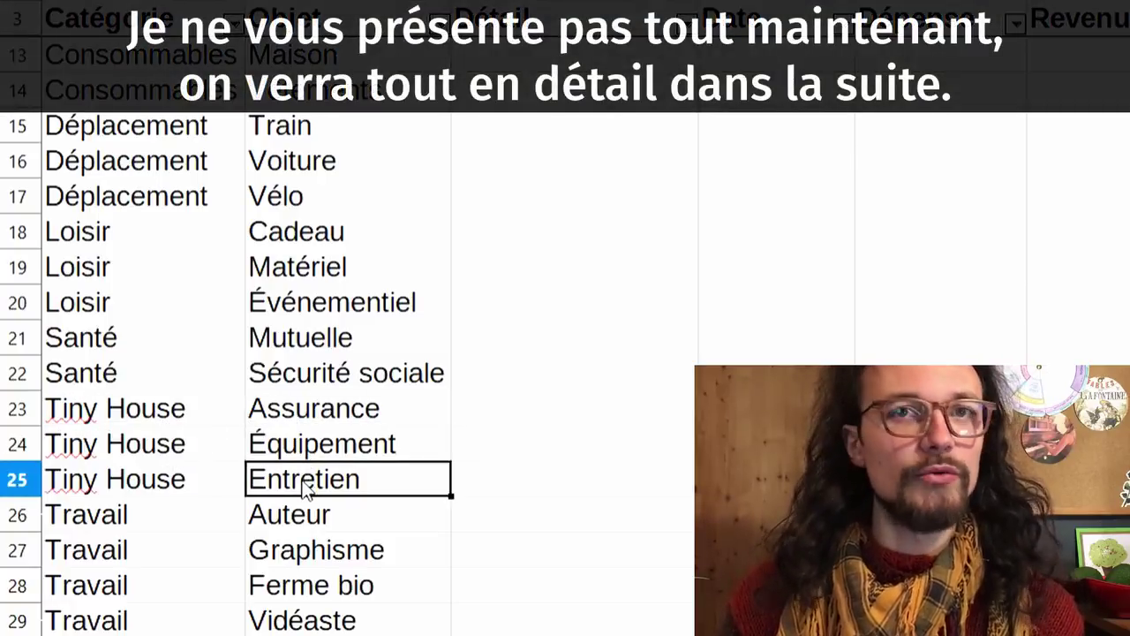
scroll(176, 441, down, 1)
click(156, 422)
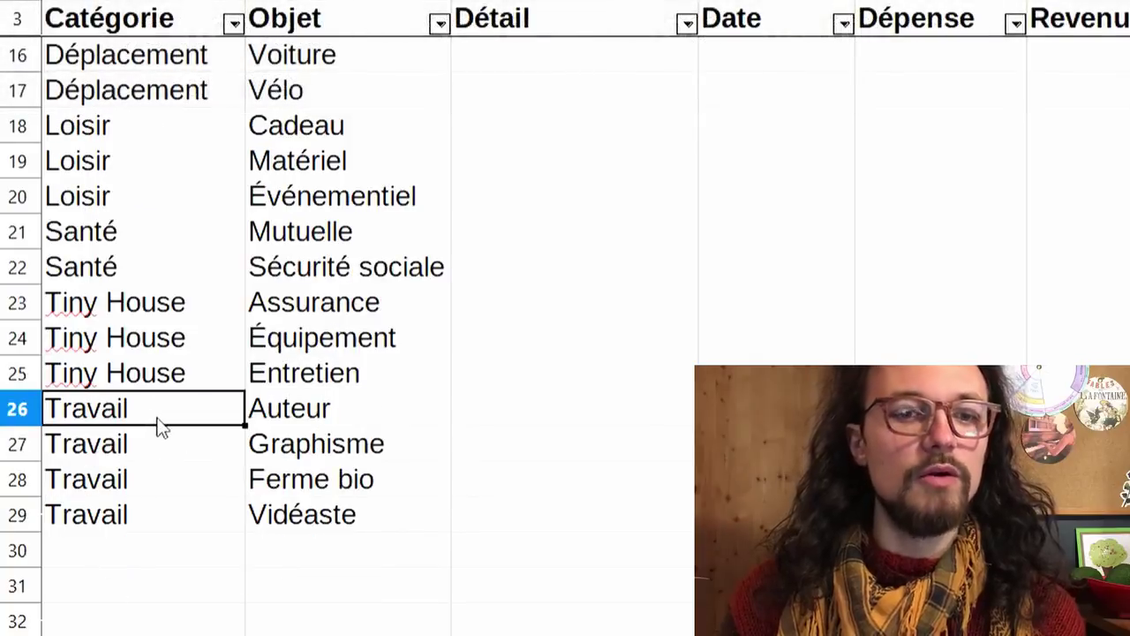
drag(336, 417, 370, 514)
click(372, 419)
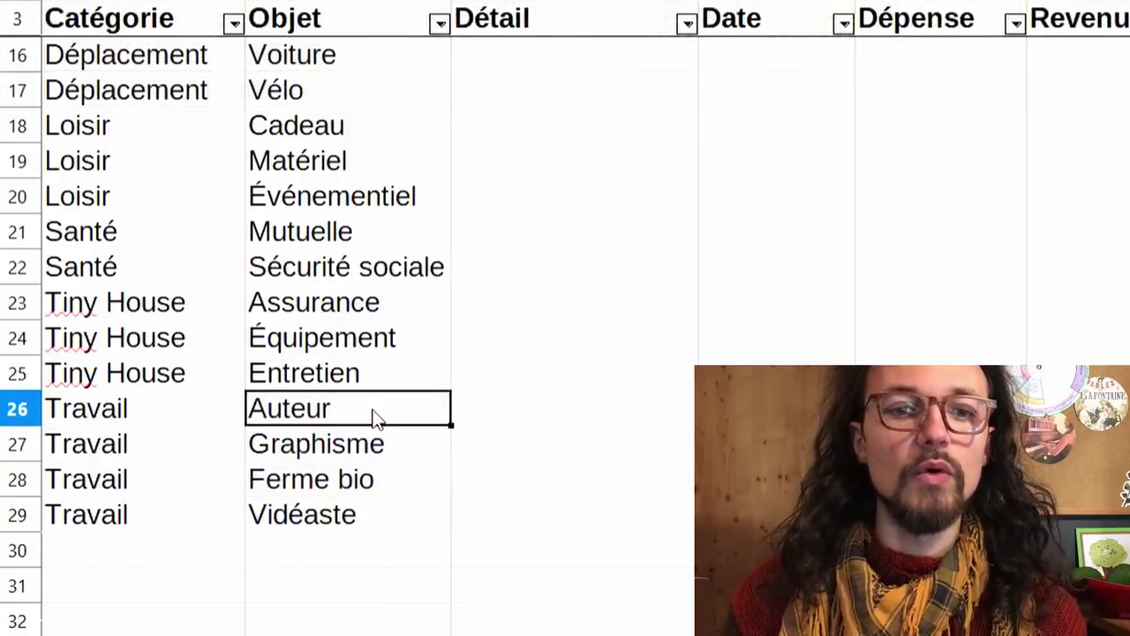
click(373, 445)
click(374, 484)
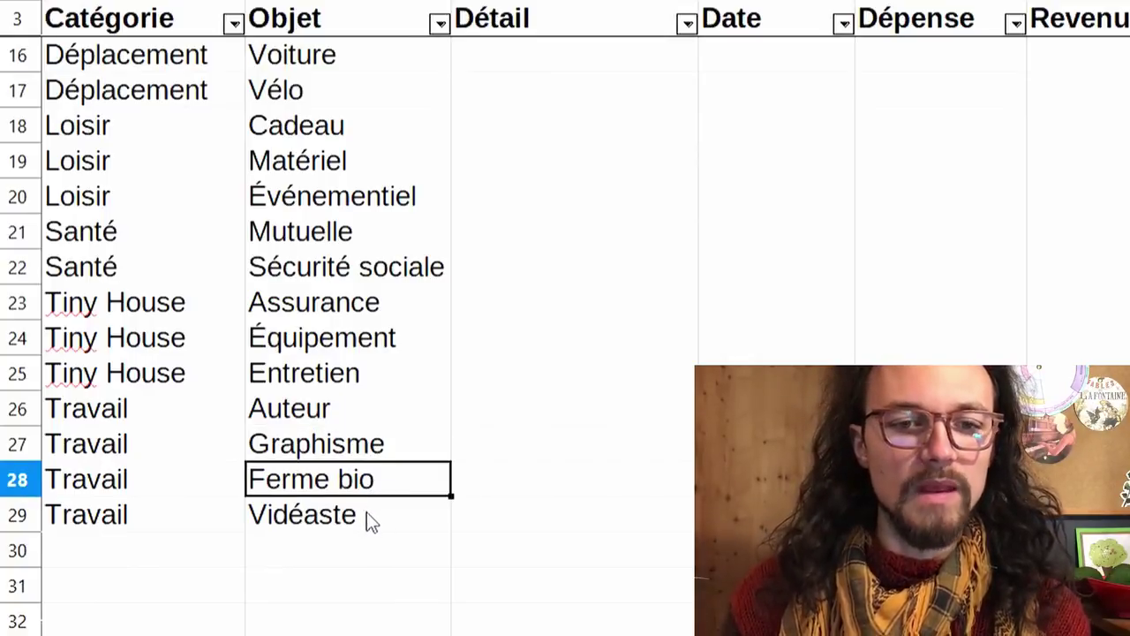
click(370, 522)
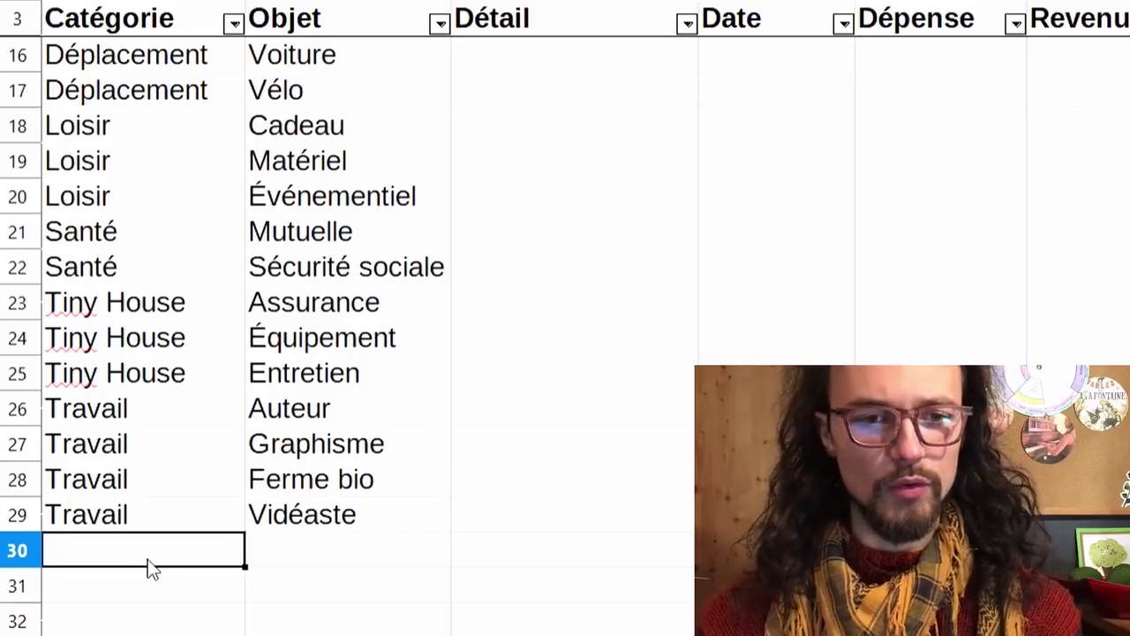
Add a new line in row 30 with Alimentation as the category and AMAP as the object.
text(Alimentation)
key(Return)
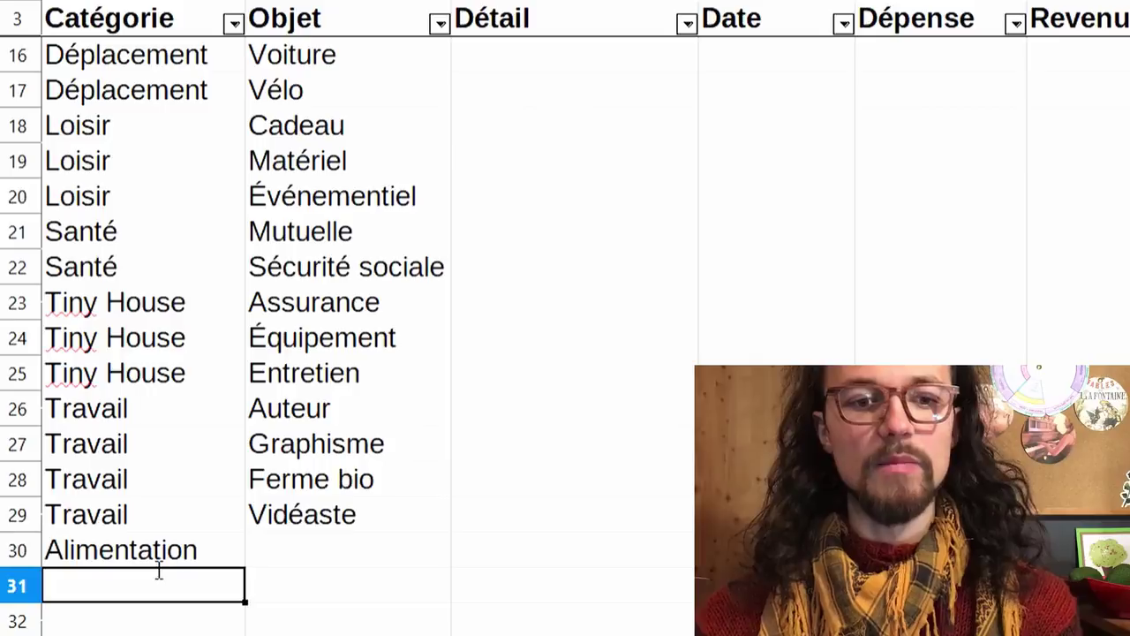
key(Right)
key(Up)
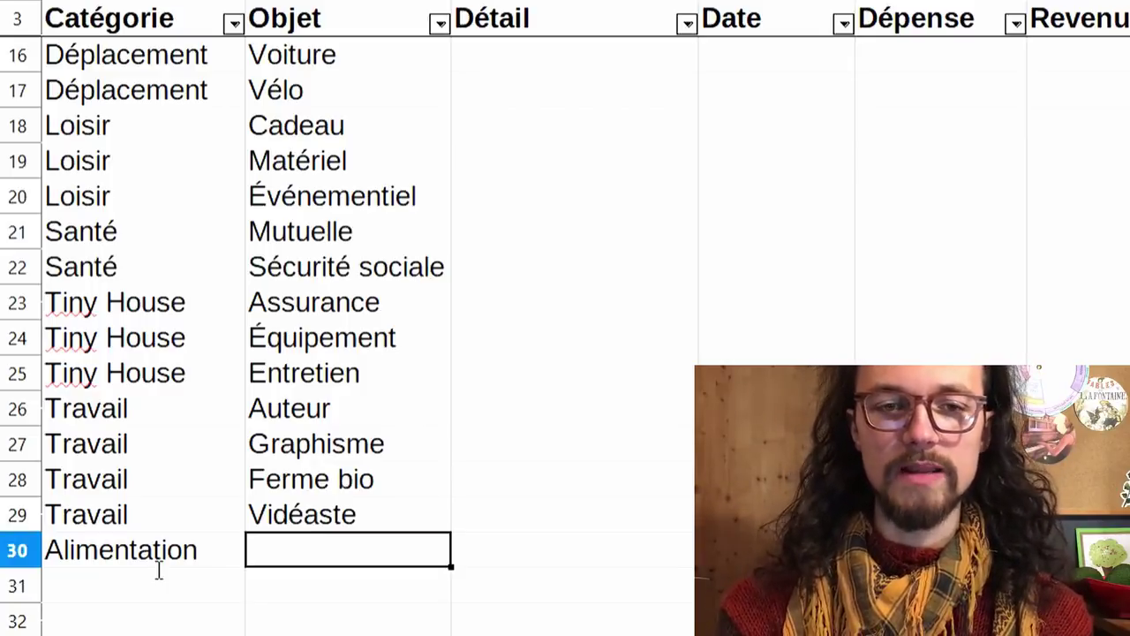
text(AMAP)
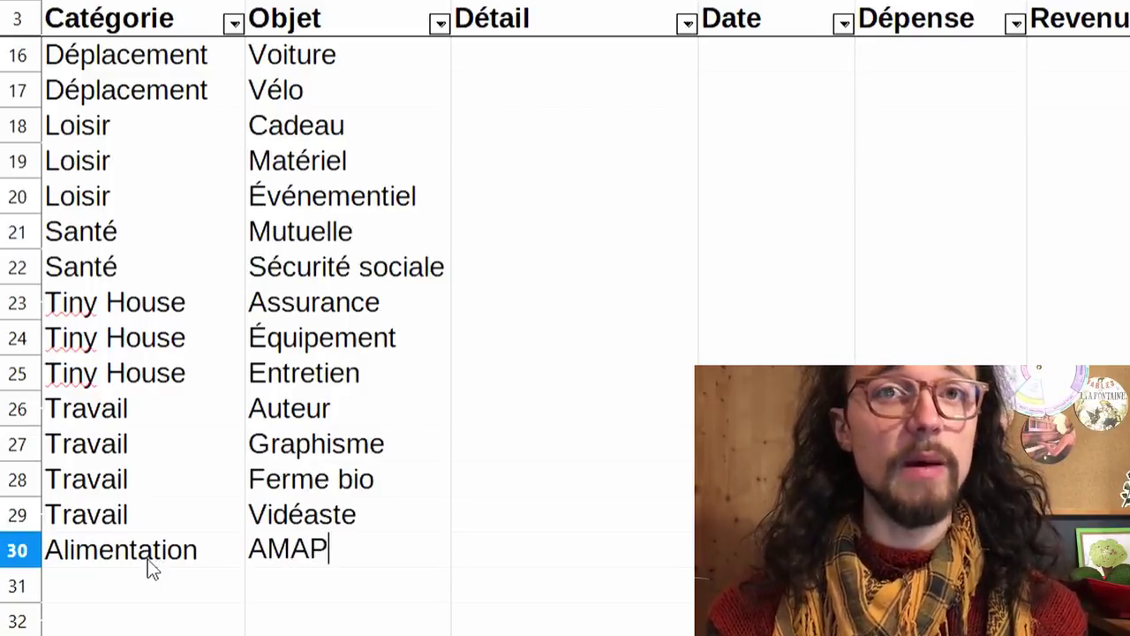
key(Return)
Try the autocompletion of AMAP in the Objet cell of row 31 and clear the entry.
text(AM)
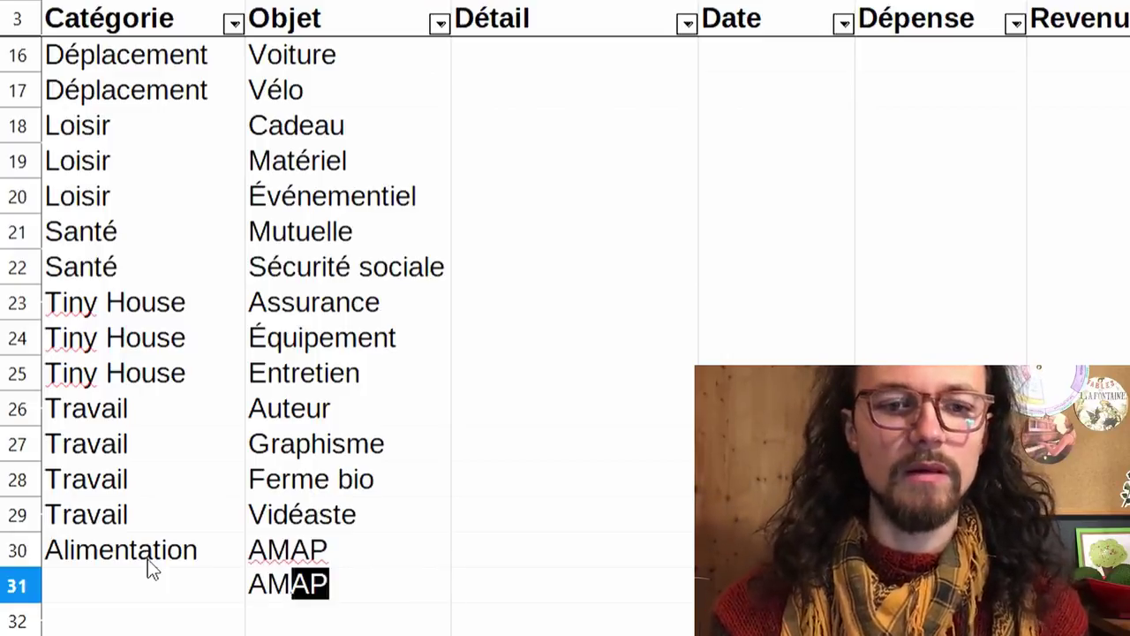
key(BackSpace)
key(BackSpace)
key(BackSpace)
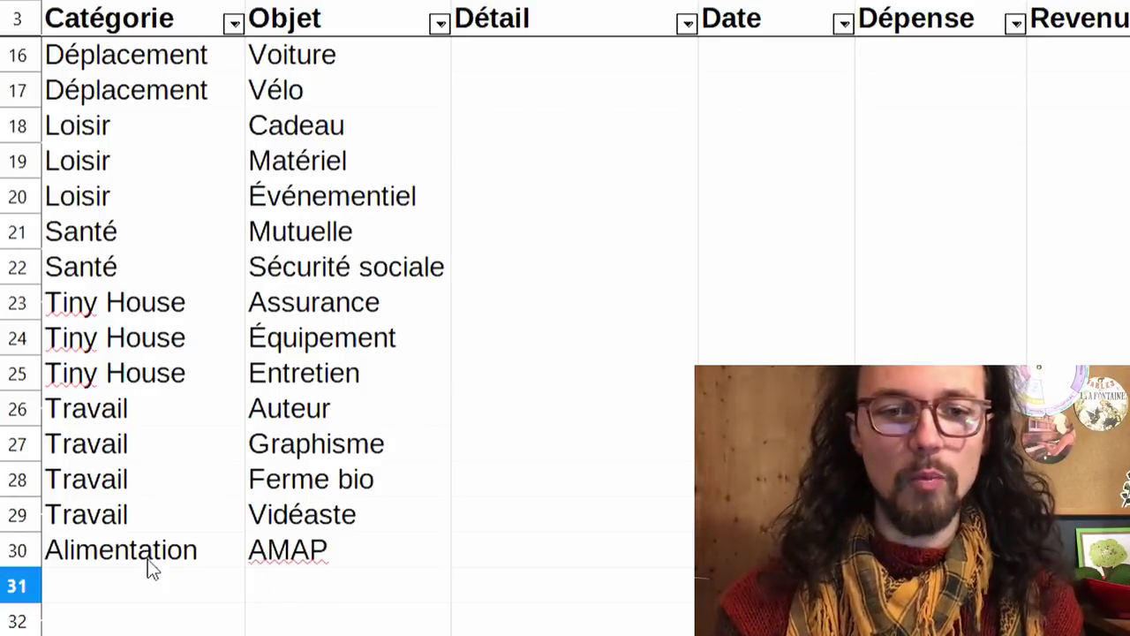
drag(147, 559, 295, 552)
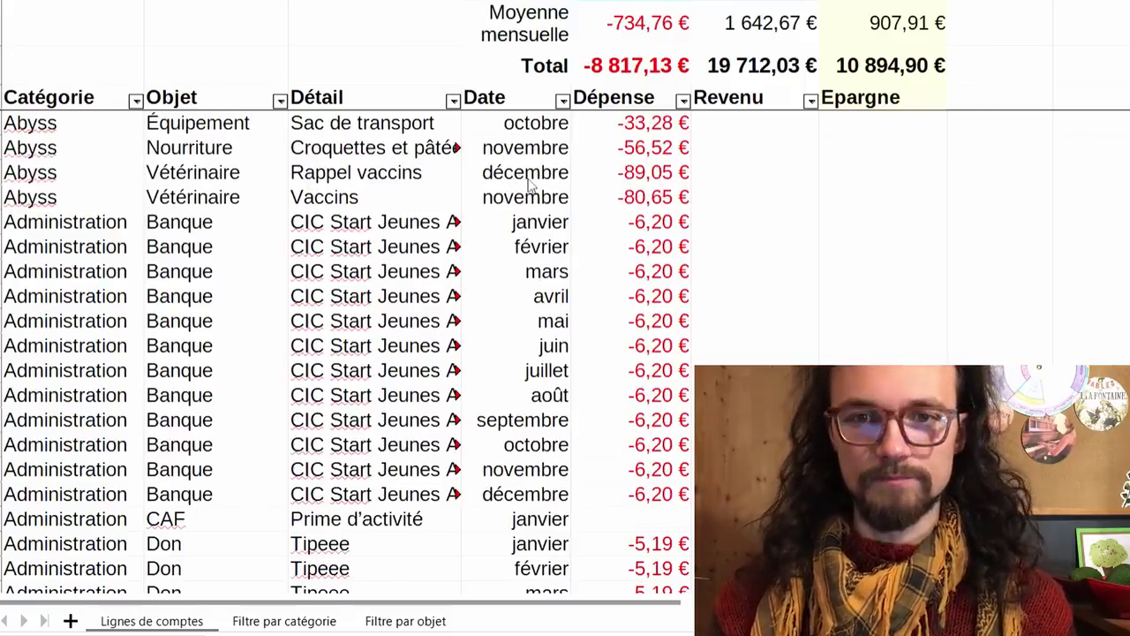
Examine the monthly average and total rows, and look through the filled account lines to the end of the list.
drag(545, 31, 883, 82)
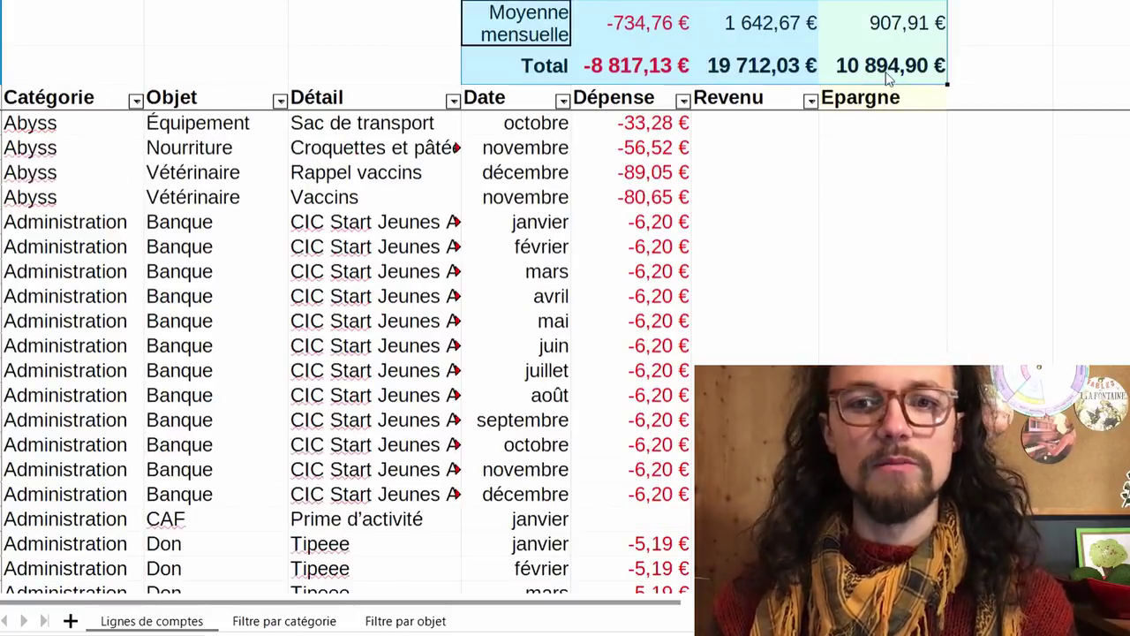
click(487, 22)
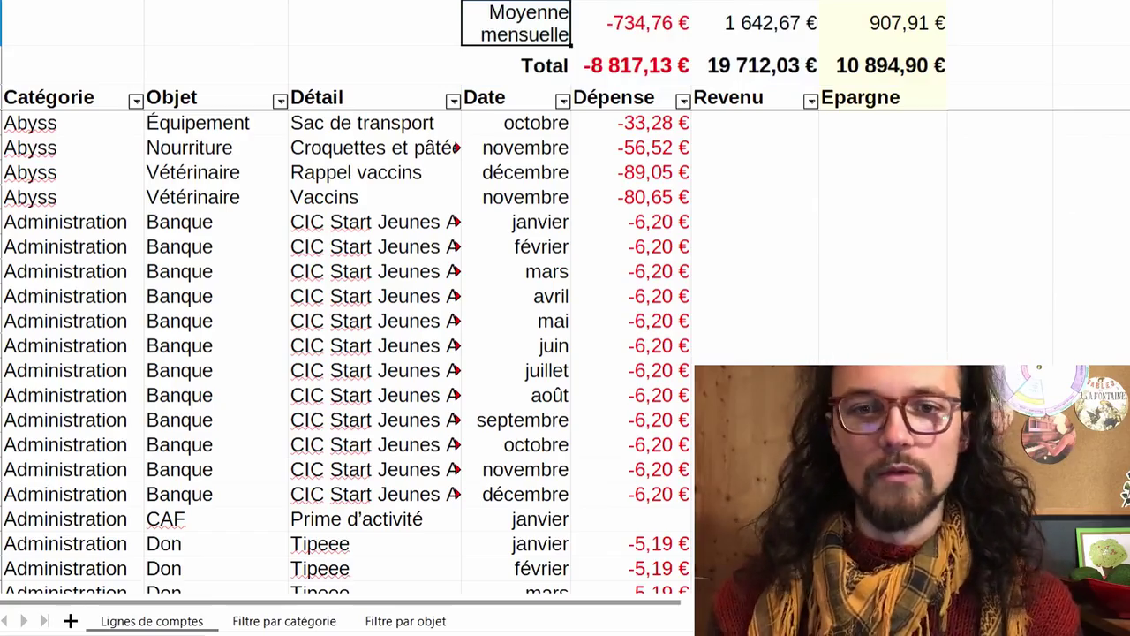
scroll(345, 353, down, 20)
scroll(344, 353, down, 20)
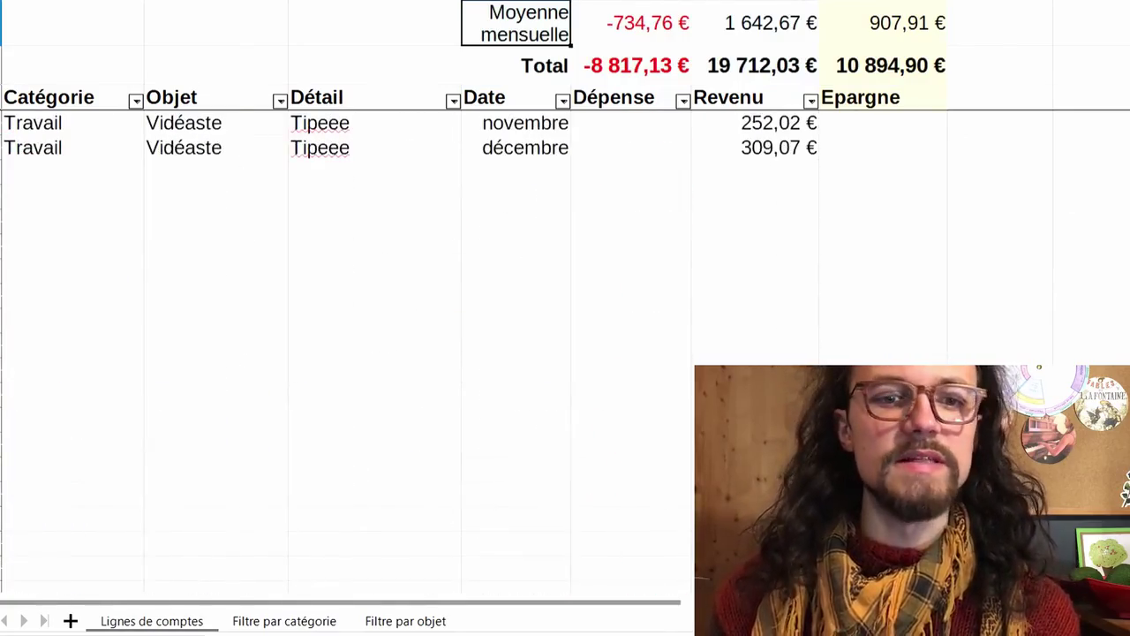
scroll(344, 353, up, 20)
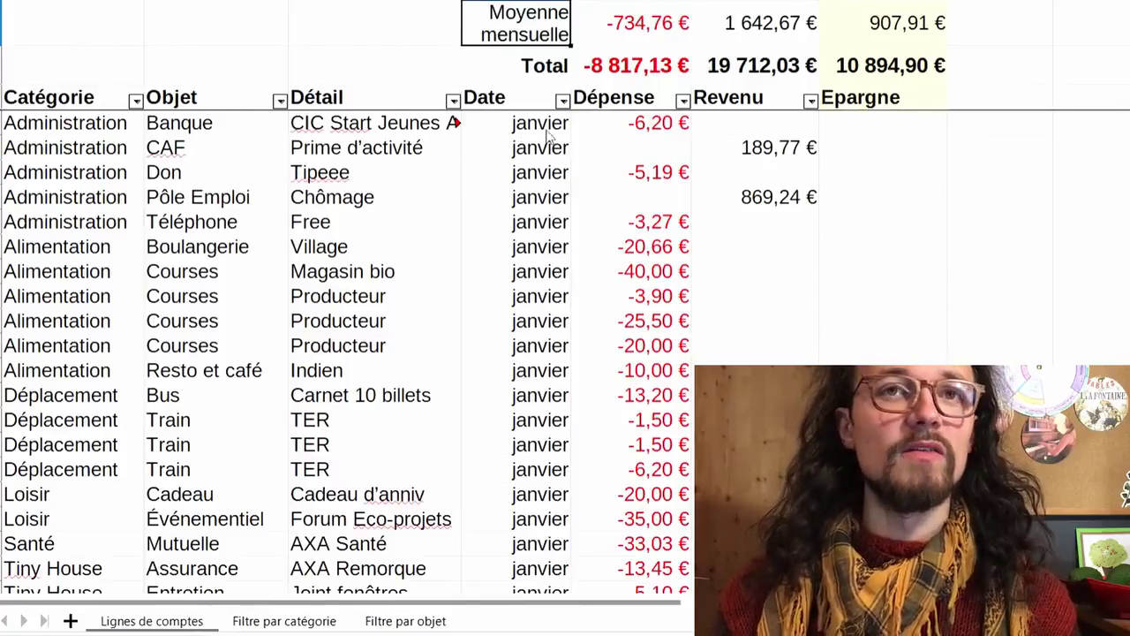
Look through the date-sorted account lines from January to March and return to the first January line.
scroll(556, 134, down, 5)
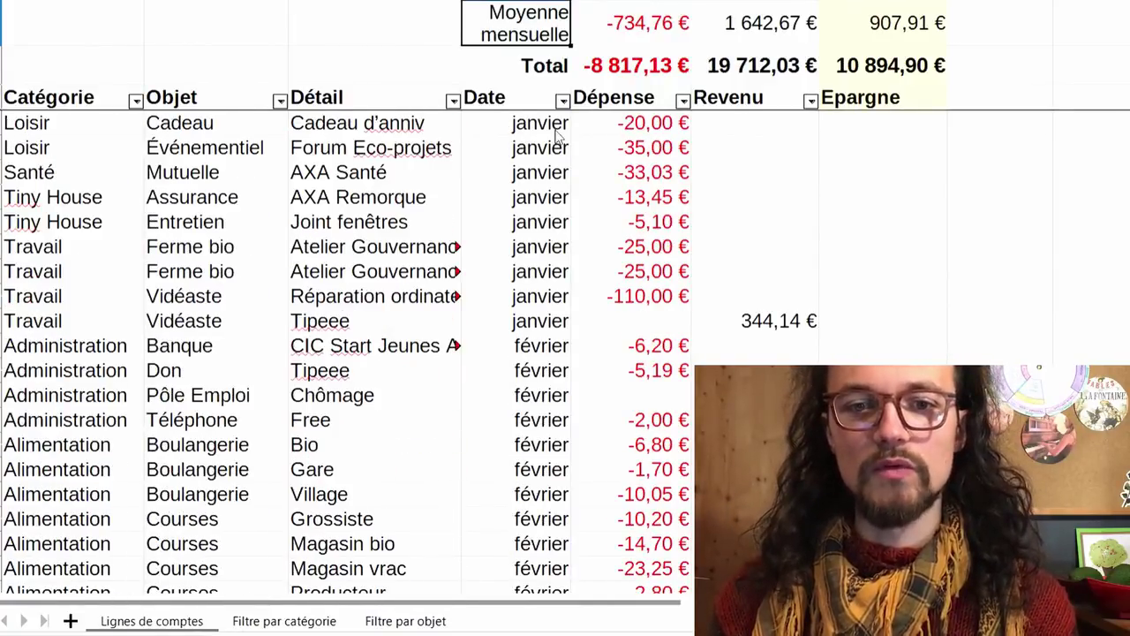
scroll(557, 134, down, 1)
scroll(556, 134, down, 12)
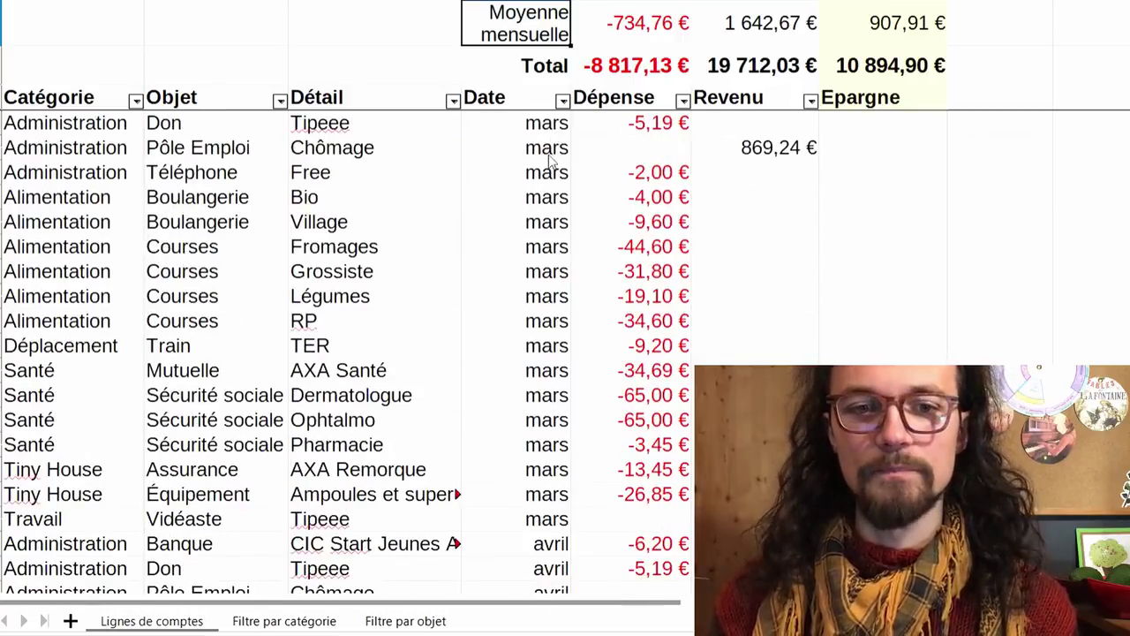
scroll(547, 163, up, 6)
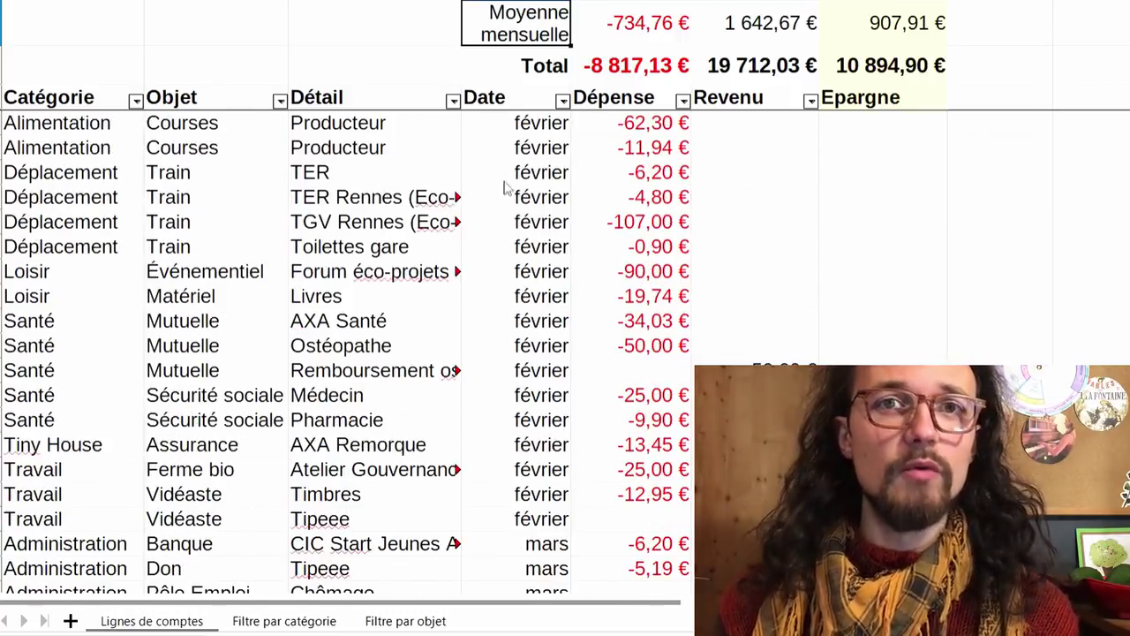
scroll(270, 476, up, 6)
scroll(269, 476, up, 5)
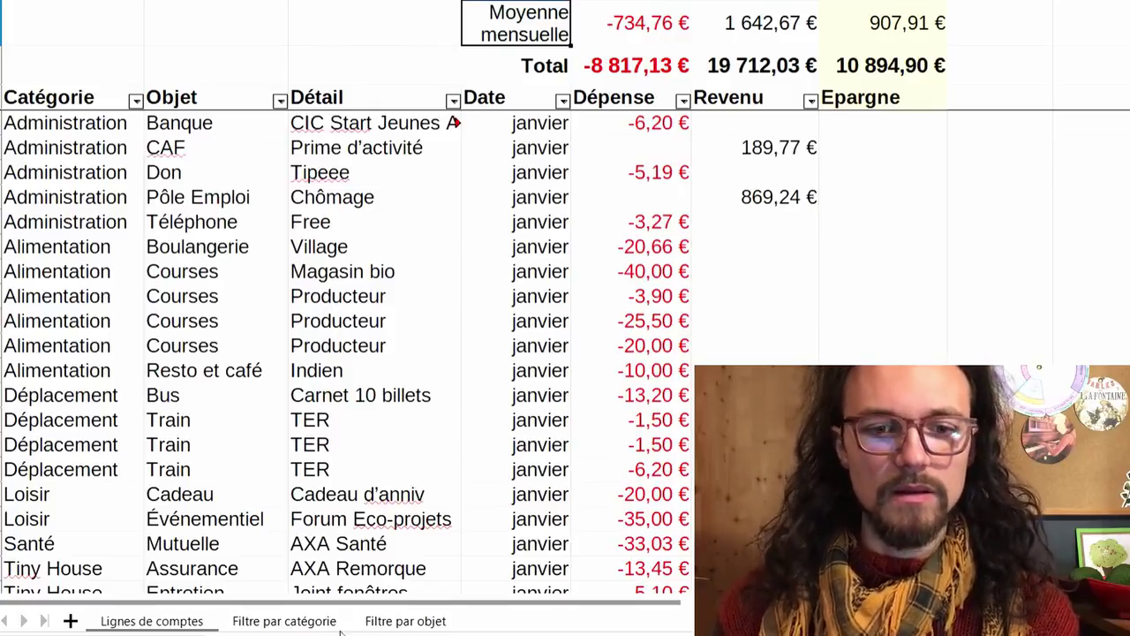
Show the Filtre par catégorie sheet and examine the Abyss block and the January and February rows.
click(286, 623)
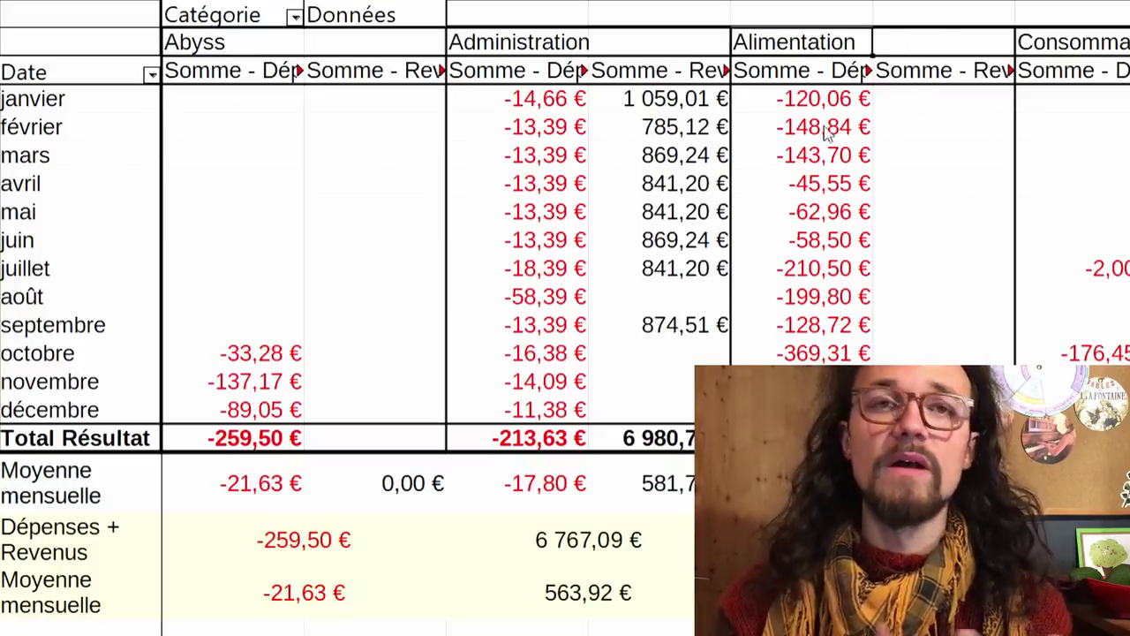
drag(230, 44, 381, 446)
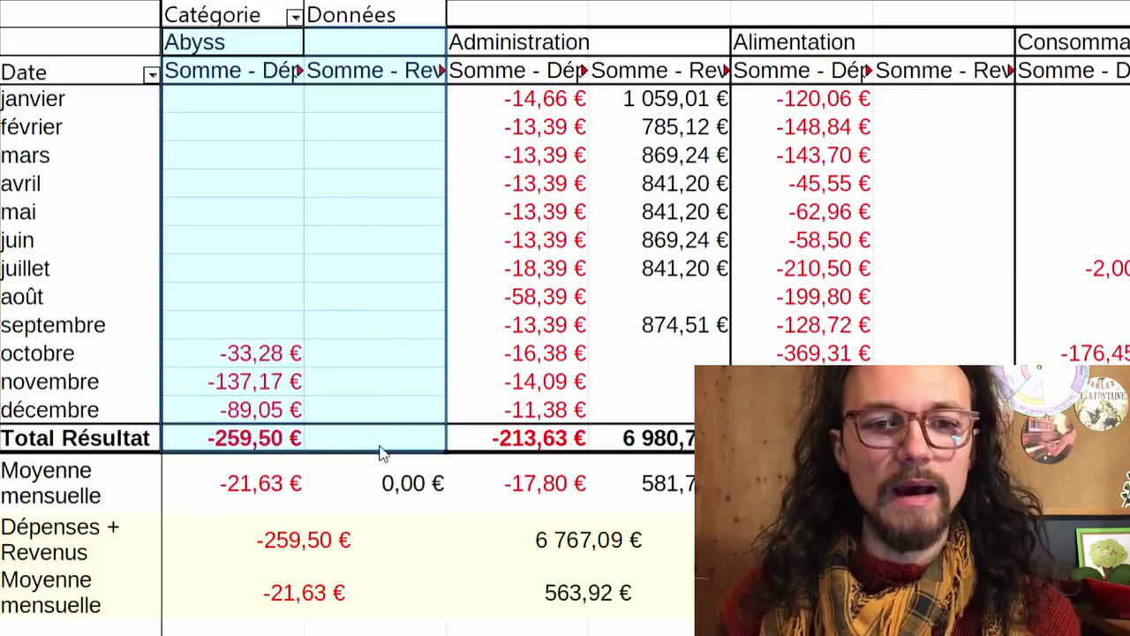
click(212, 363)
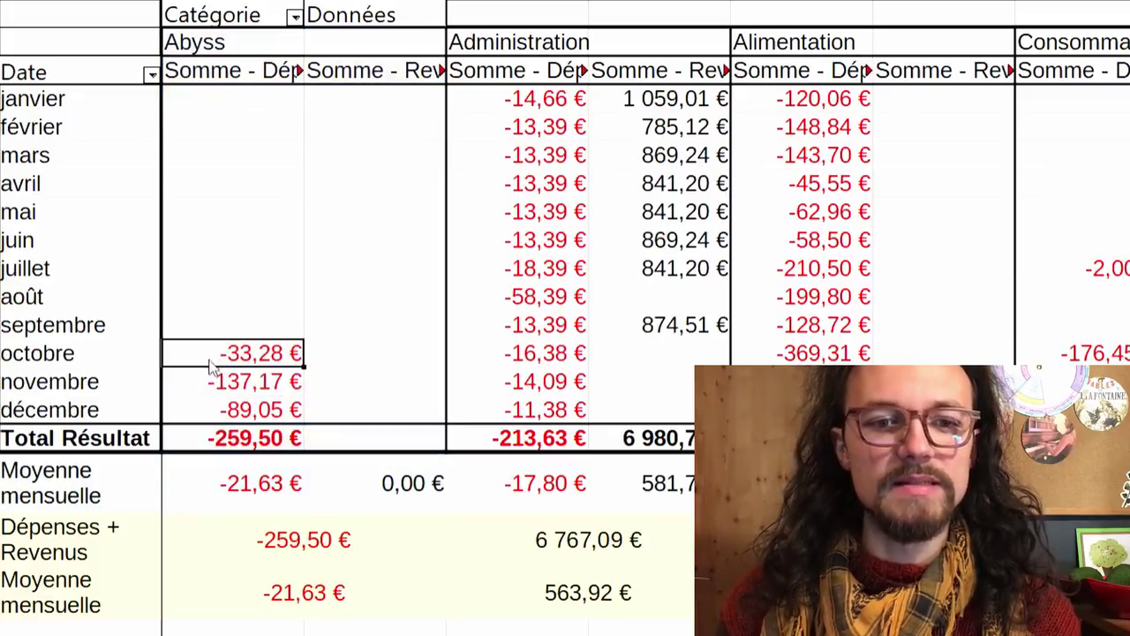
click(215, 441)
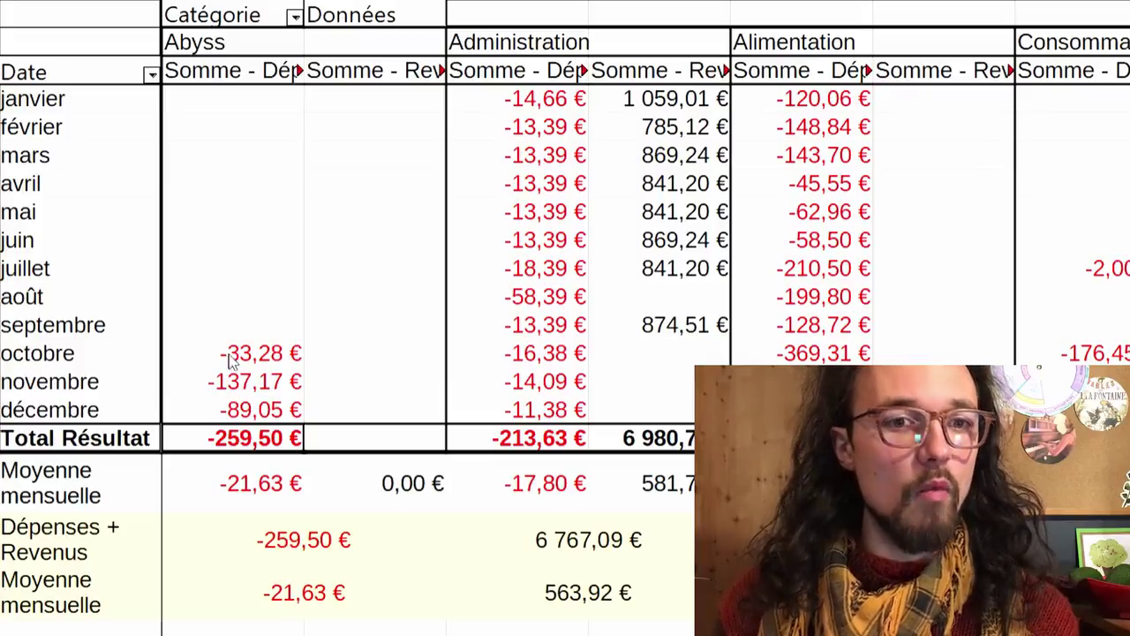
drag(116, 102, 671, 99)
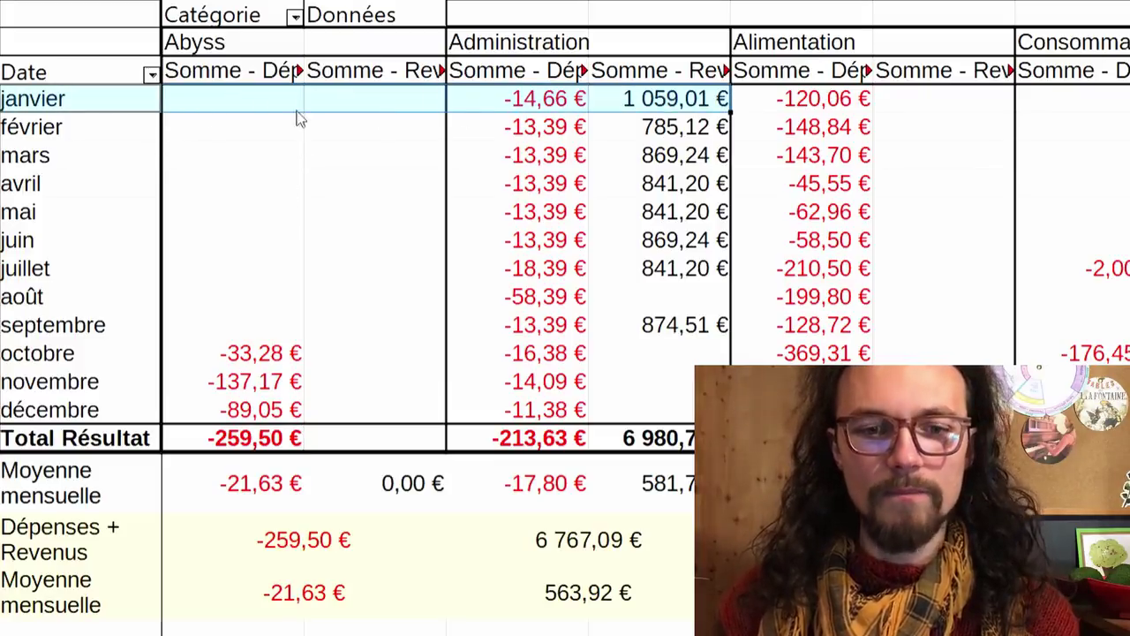
drag(105, 129, 671, 127)
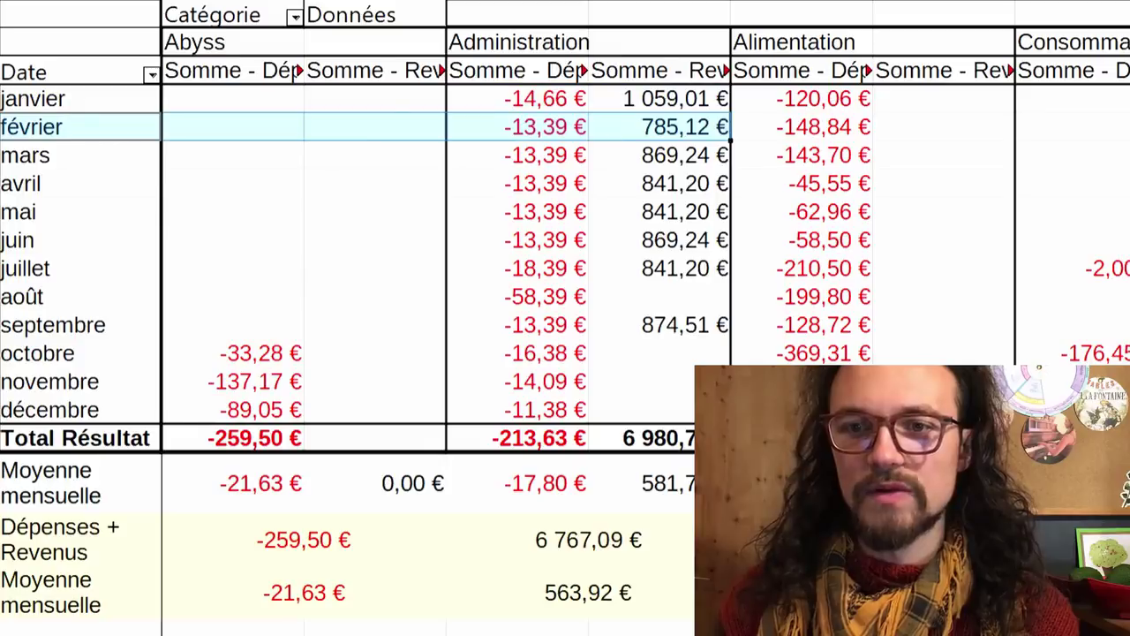
Examine the overall monthly expense and revenue total columns beyond the Travail category.
scroll(645, 265, right, 15)
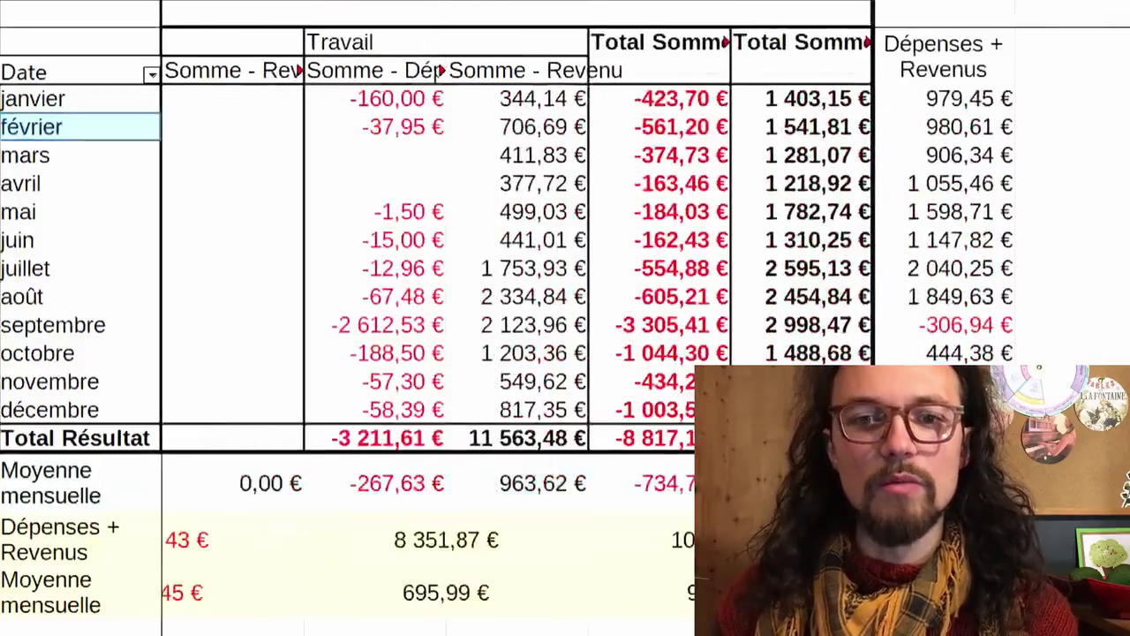
scroll(512, 265, right, 5)
click(336, 106)
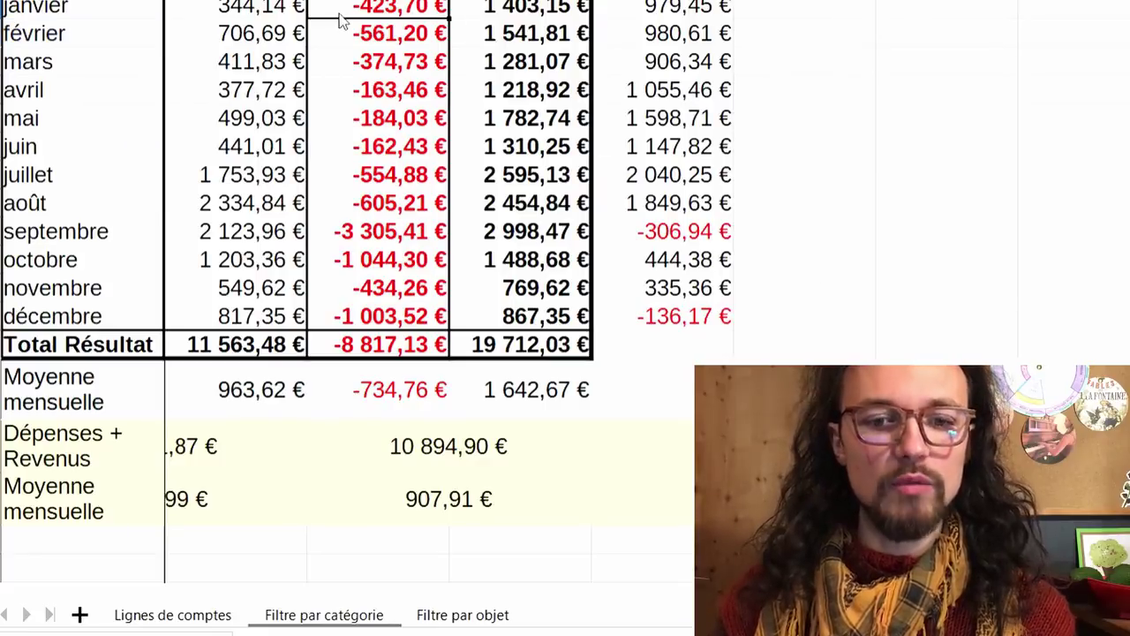
drag(339, 14, 499, 316)
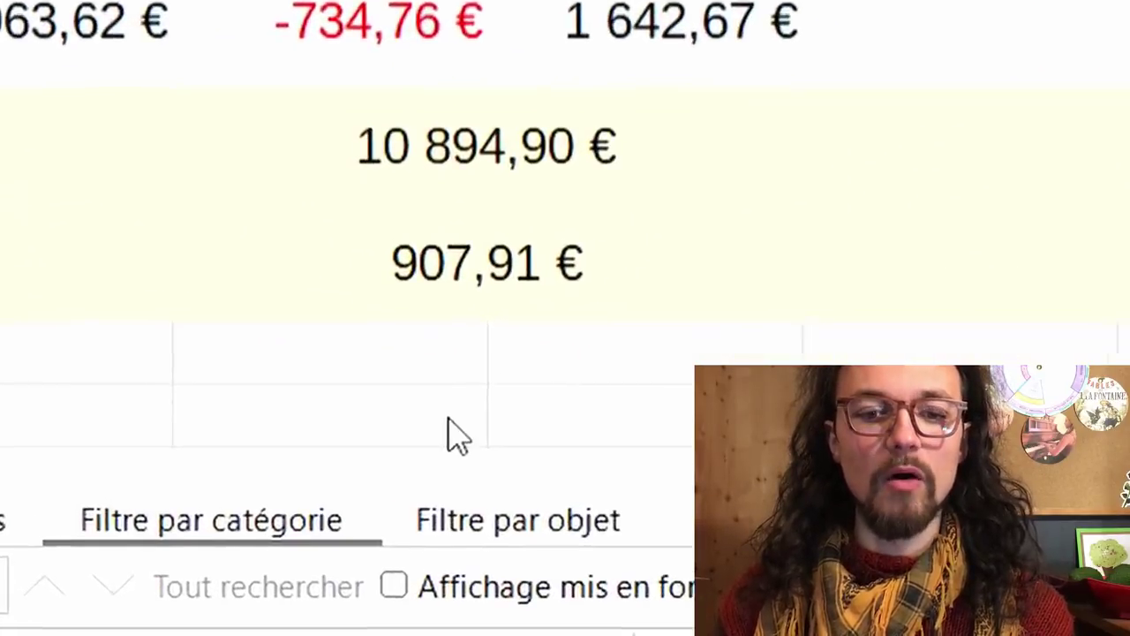
Show the Filtre par objet sheet and look across its monthly columns from the Abyss objects to the Alimentation objects.
click(481, 528)
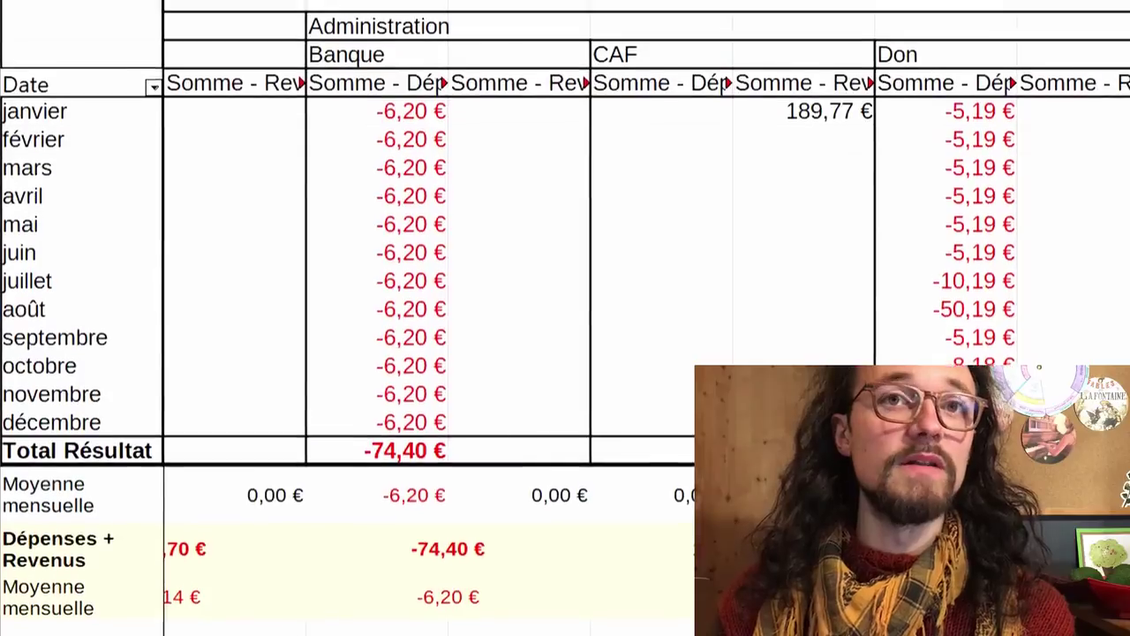
scroll(565, 265, left, 5)
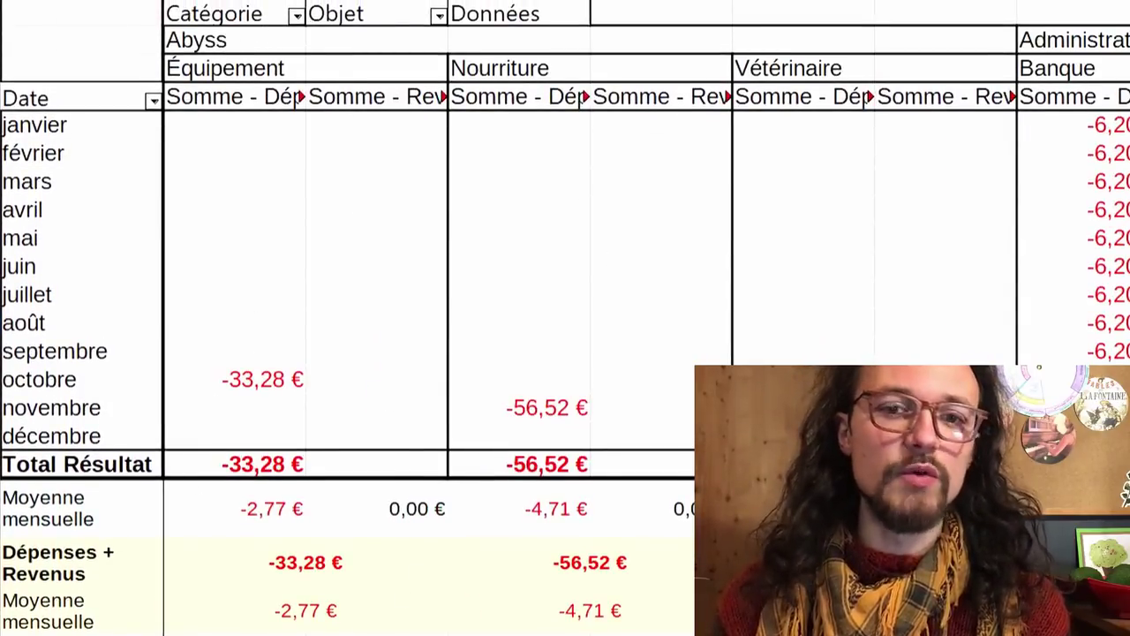
scroll(565, 265, right, 10)
scroll(374, 165, right, 3)
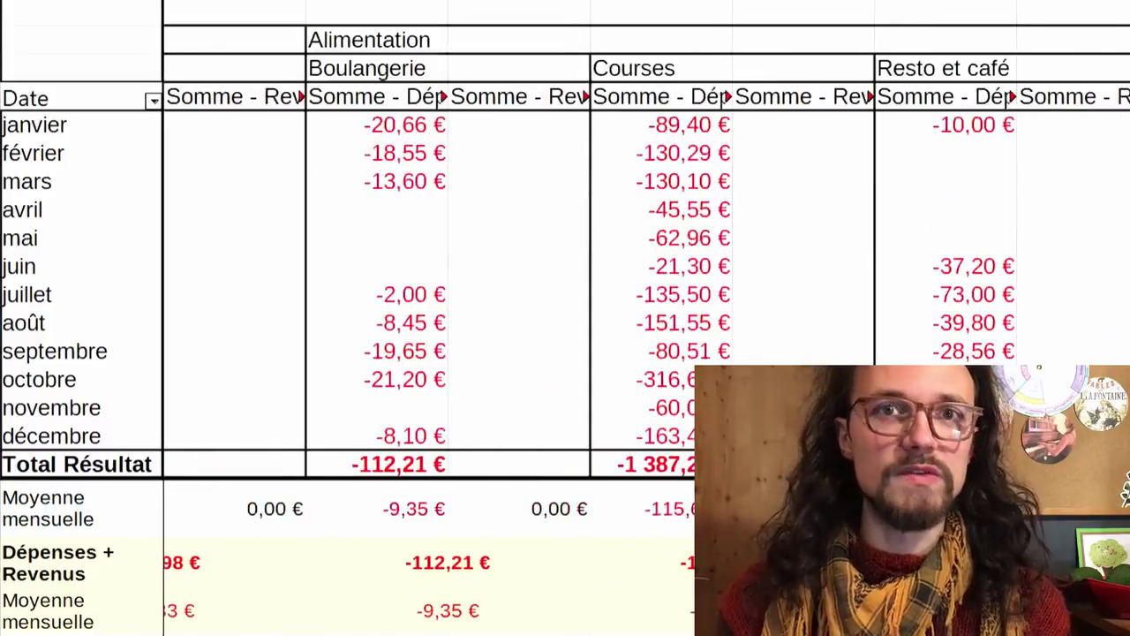
Examine the Alimentation block by object, highlighting the monthly Courses expenses from janvier to décembre and the Moyenne mensuelle row.
scroll(374, 166, left, 1)
drag(256, 42, 945, 464)
click(522, 434)
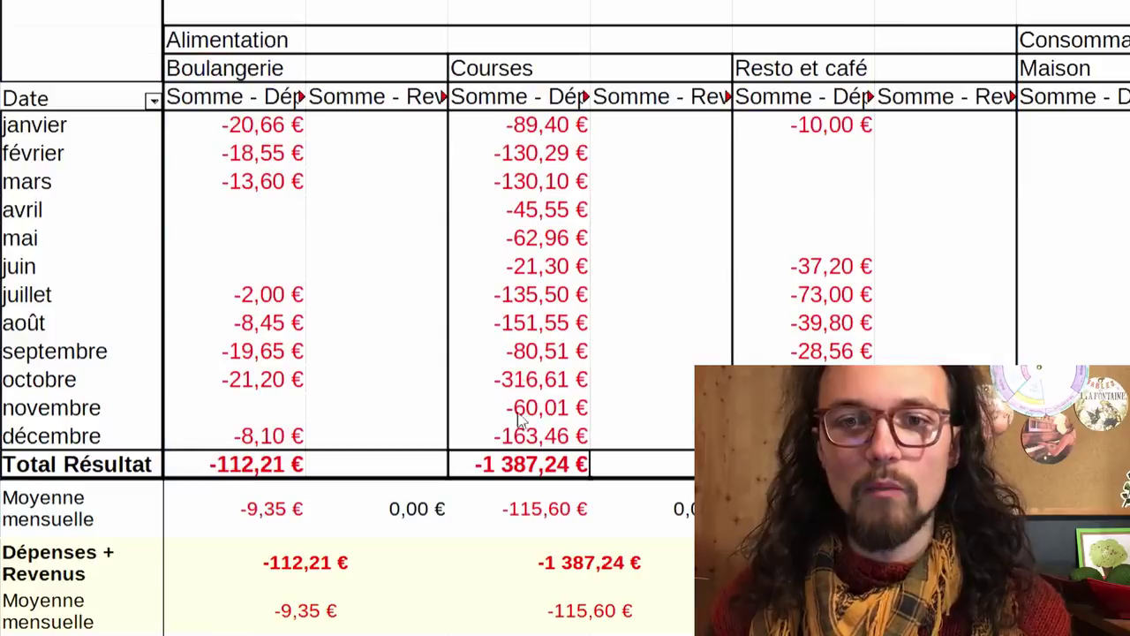
drag(520, 128, 519, 326)
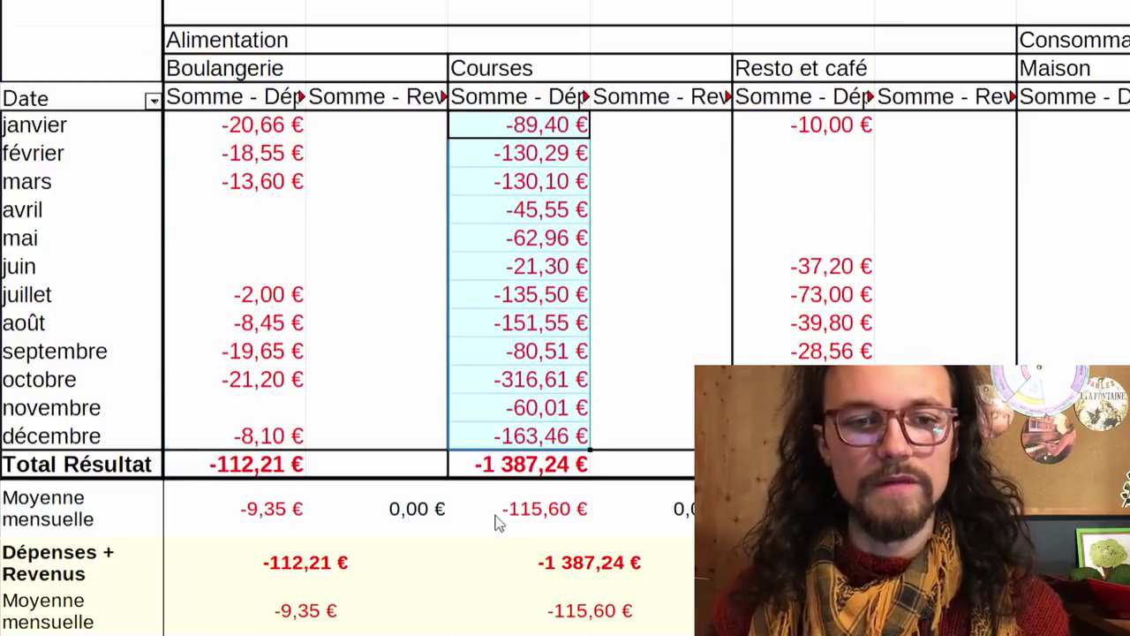
click(12, 507)
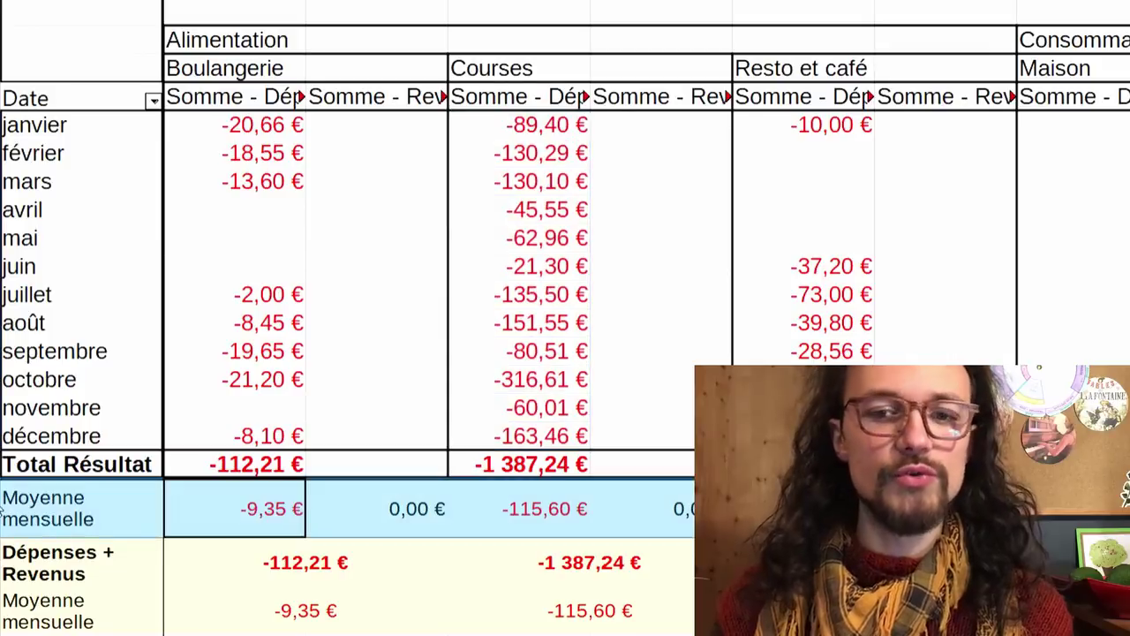
click(514, 516)
drag(518, 72, 485, 504)
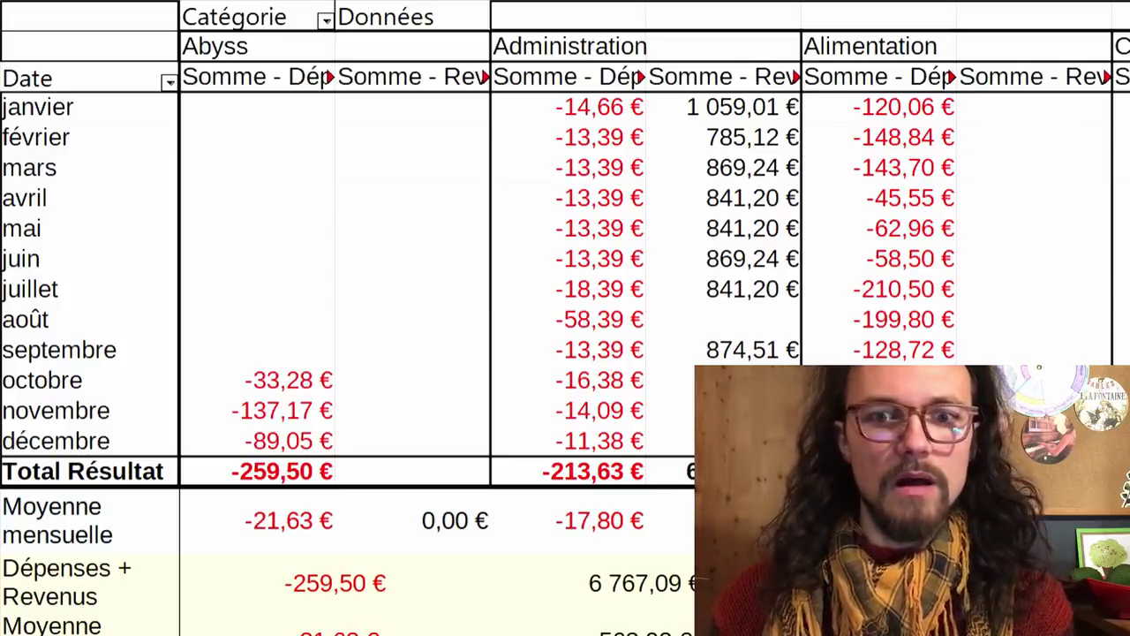
Highlight the Abyss block down to Total Résultat in the category summary and in the Équipement, Nourriture and Vétérinaire object breakdown.
drag(217, 46, 398, 474)
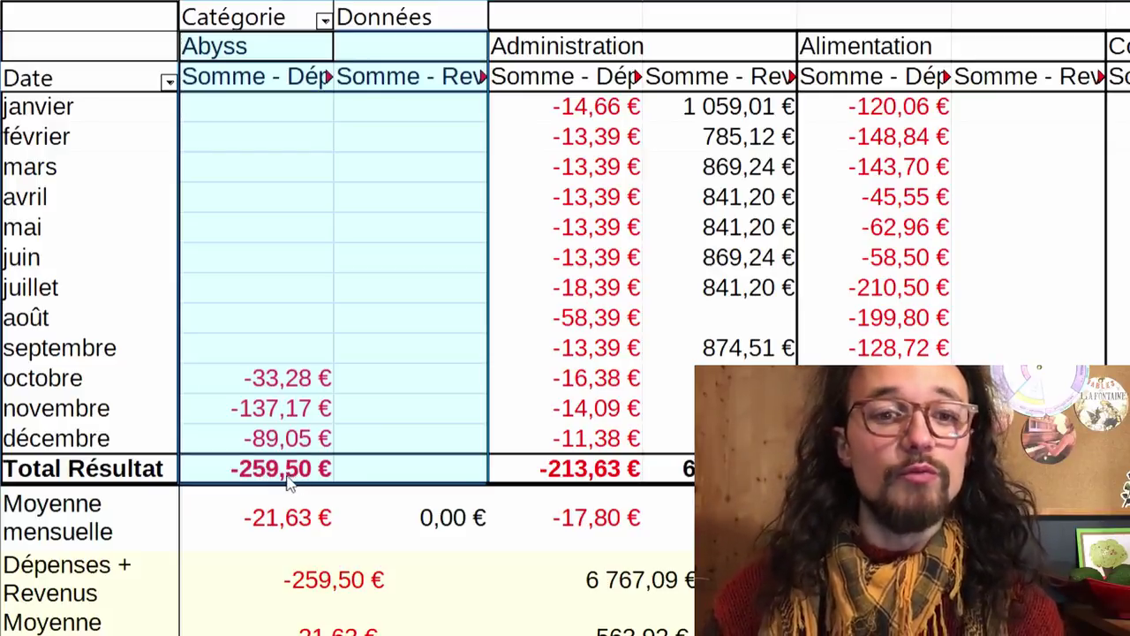
click(294, 386)
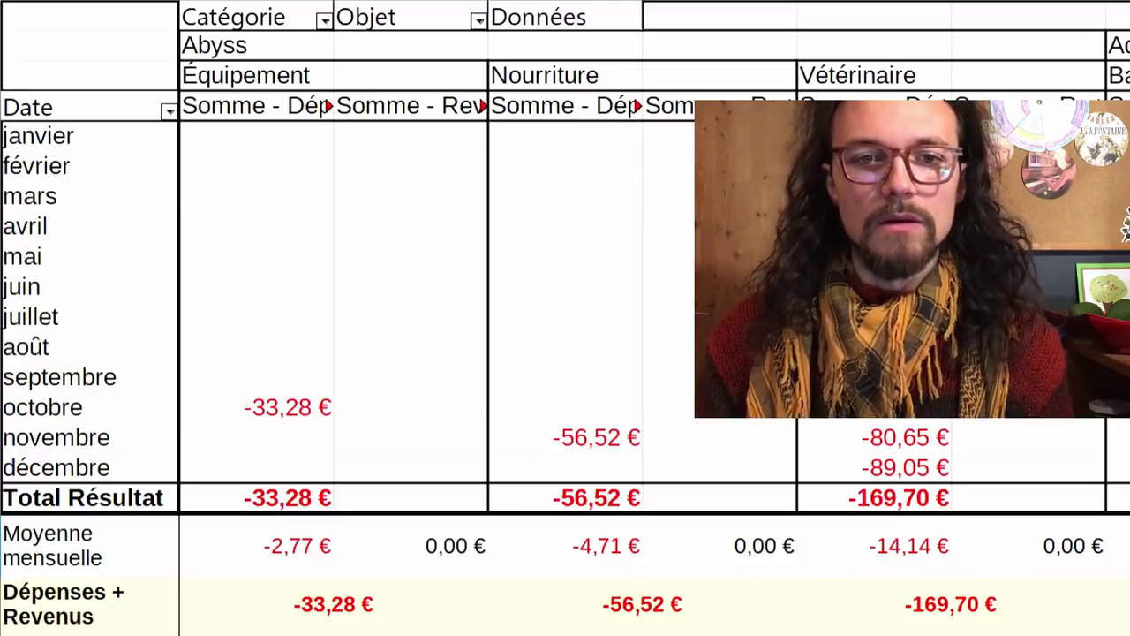
drag(257, 49, 1046, 500)
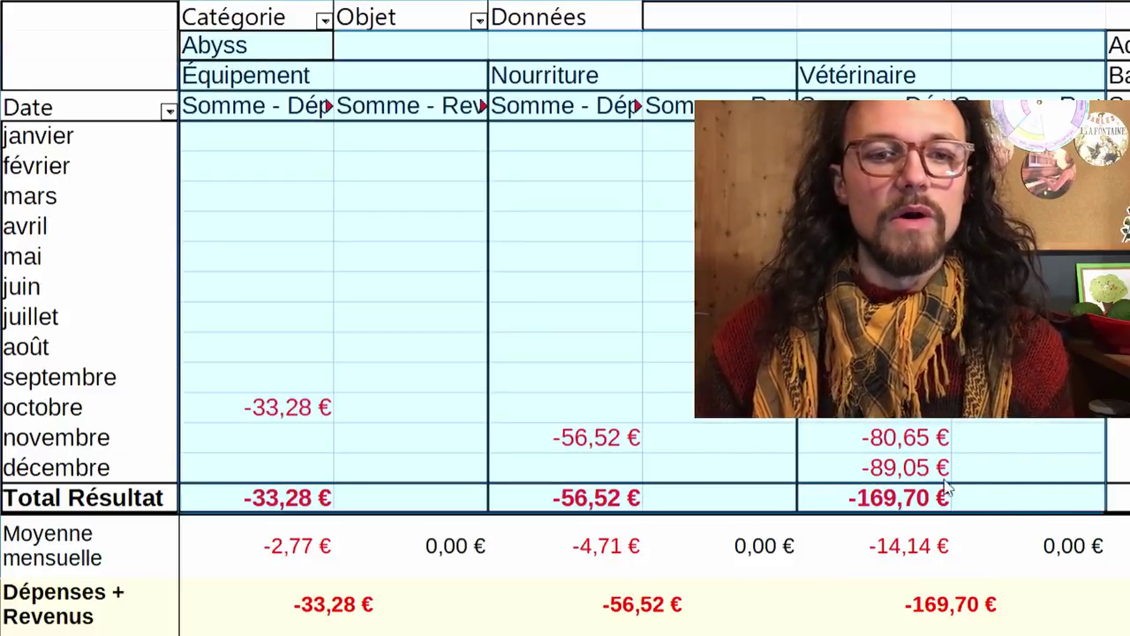
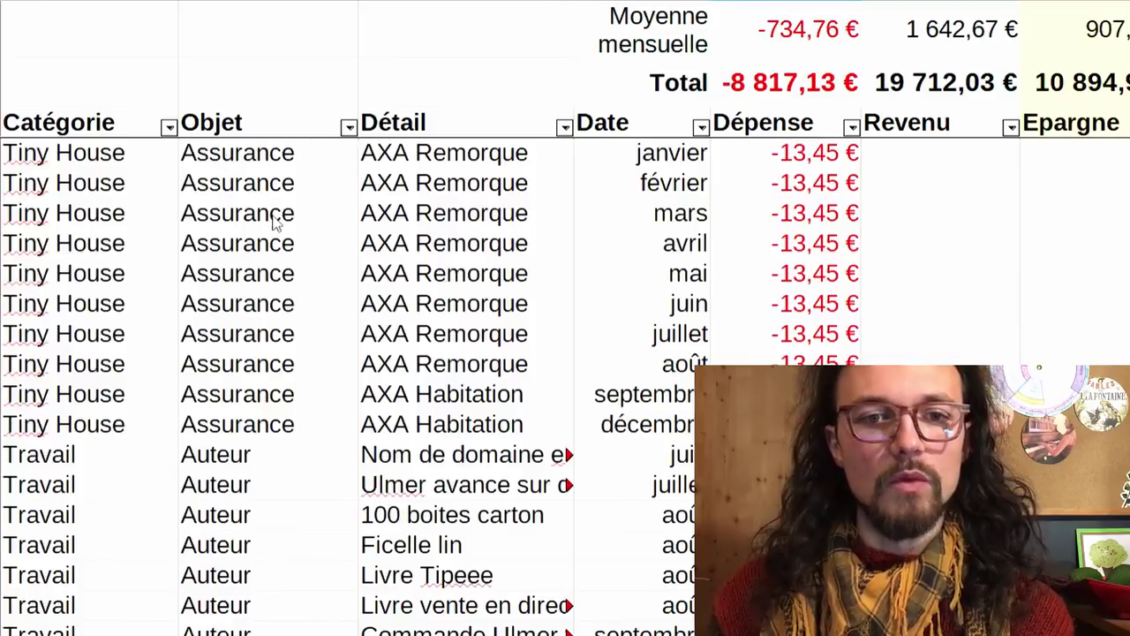
Find the Don lines in the accounts list and examine the Wikipedia amounts and the WWF donation of août.
scroll(253, 300, down, 20)
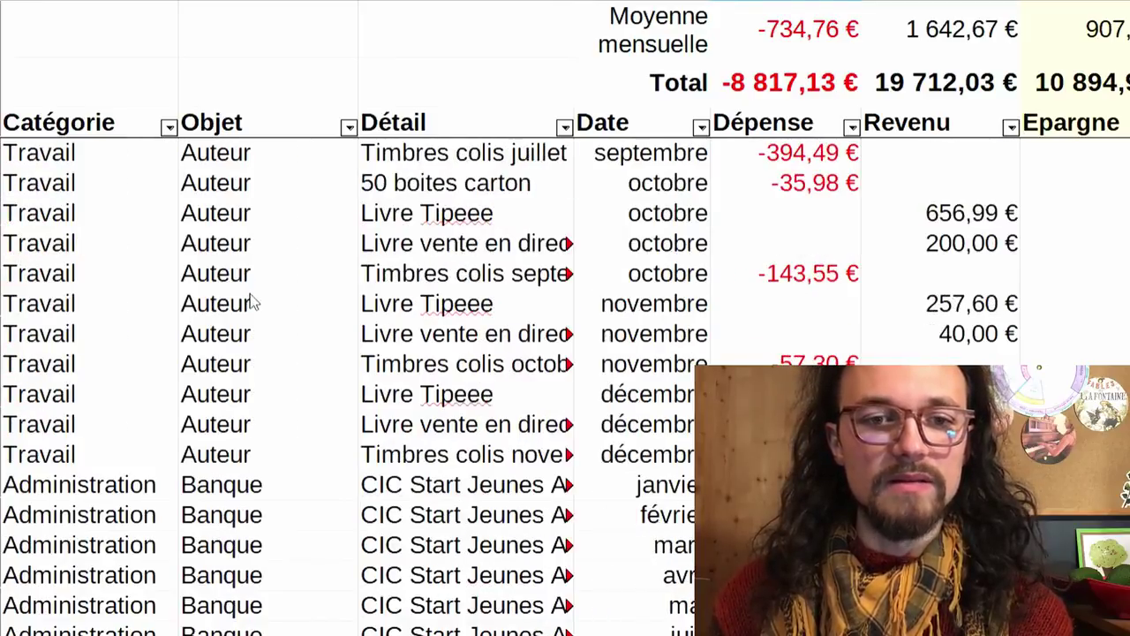
scroll(249, 529, right, 2)
scroll(252, 433, up, 1)
scroll(225, 225, down, 2)
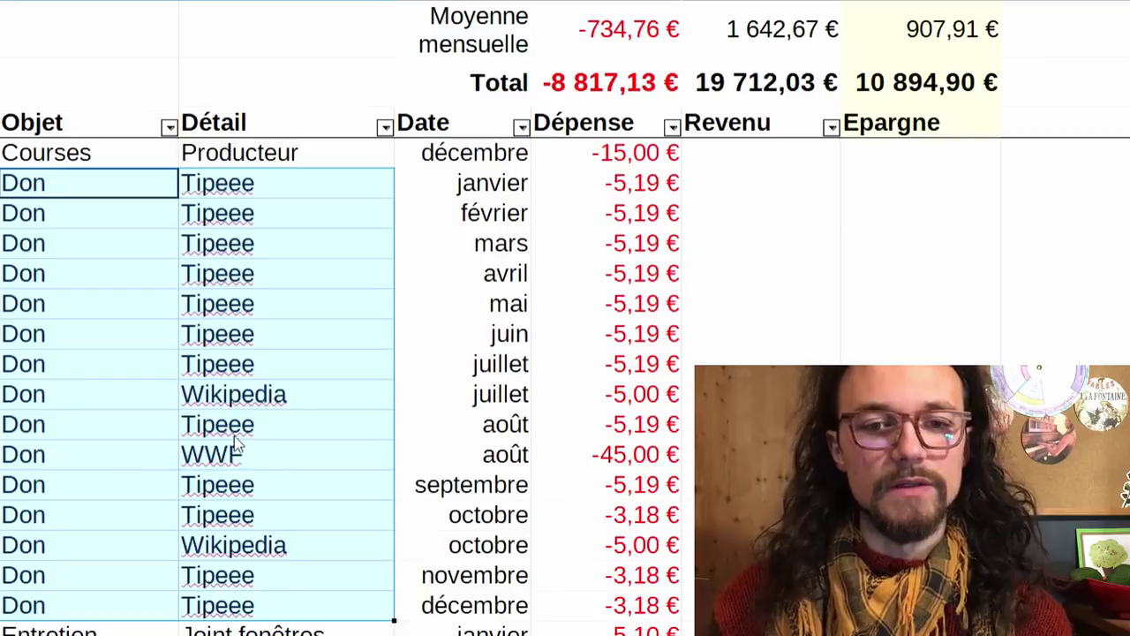
click(634, 403)
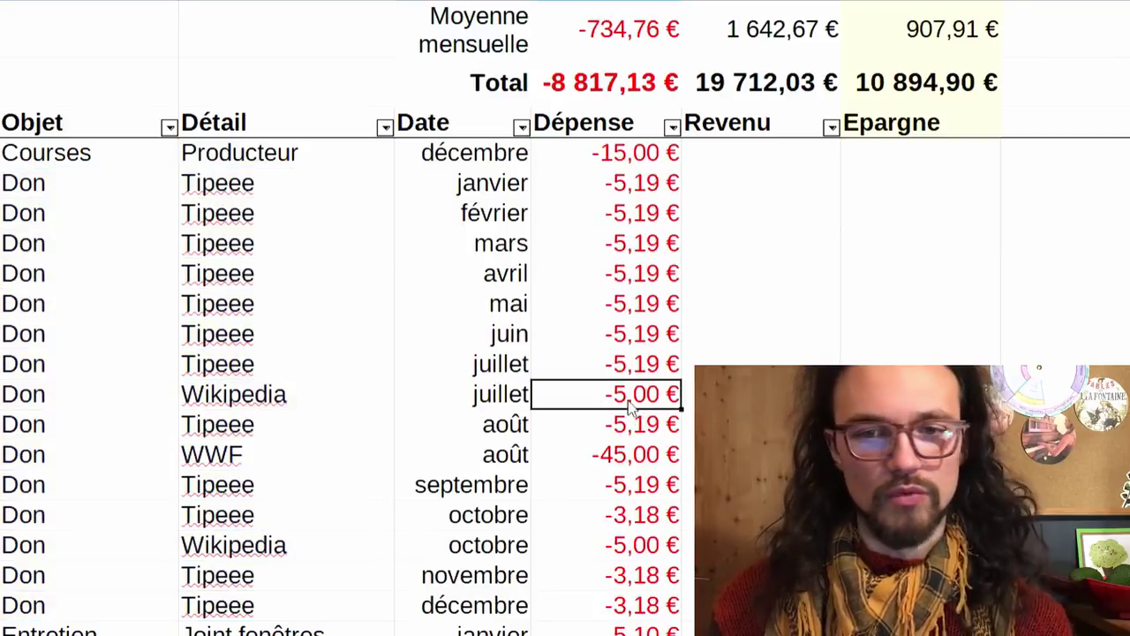
click(578, 549)
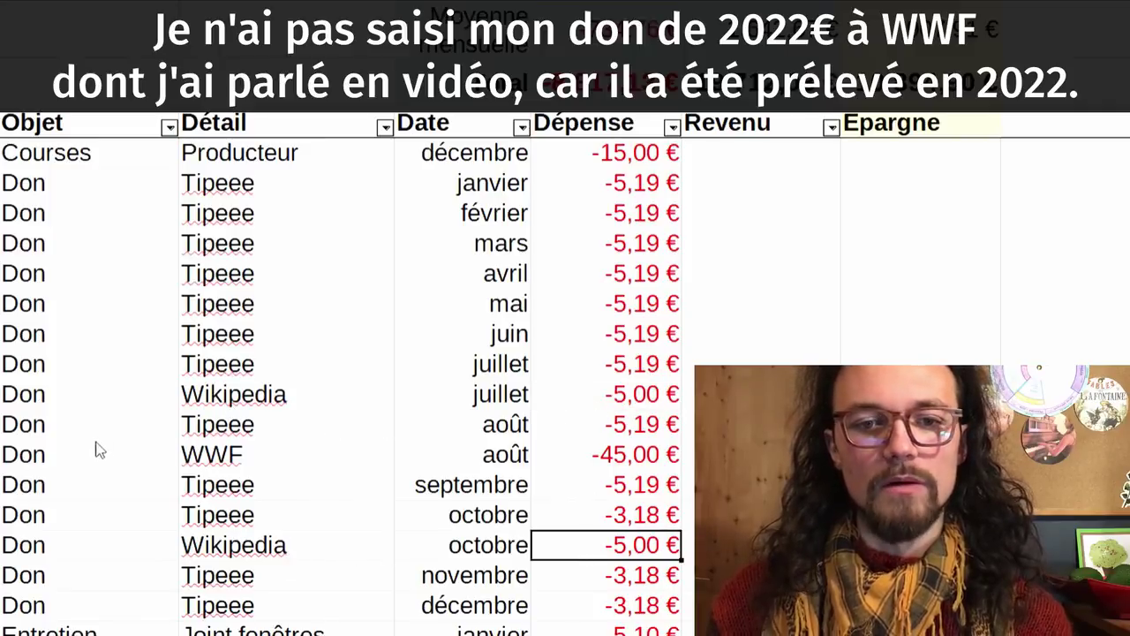
drag(126, 459, 629, 459)
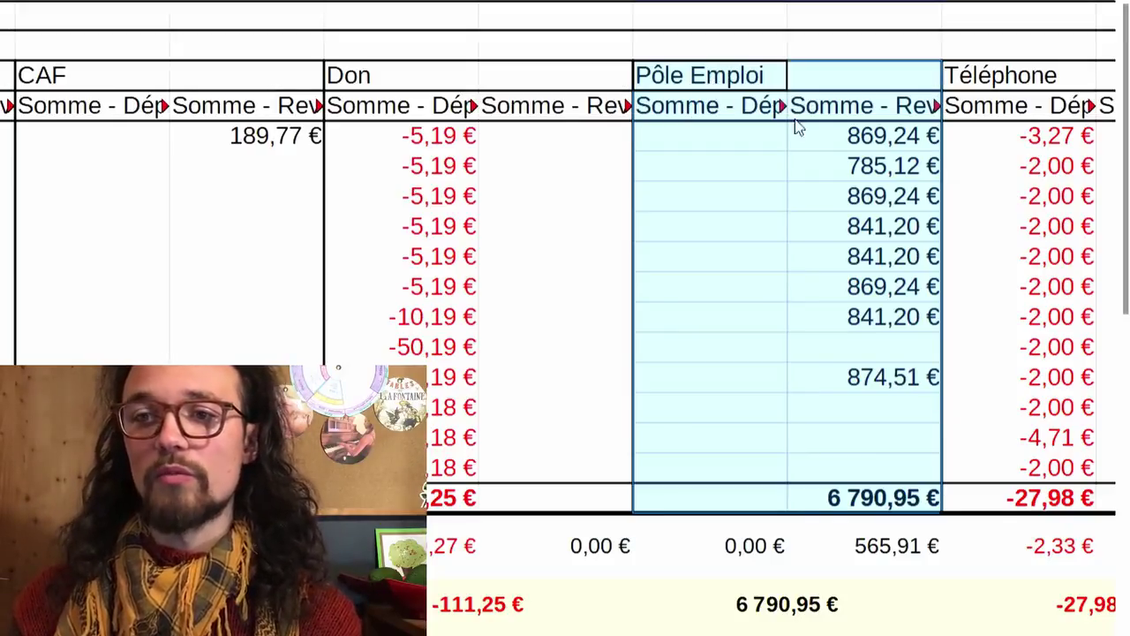
Examine the monthly Pôle Emploi revenues from janvier to septembre and the empty months from août onward.
click(839, 135)
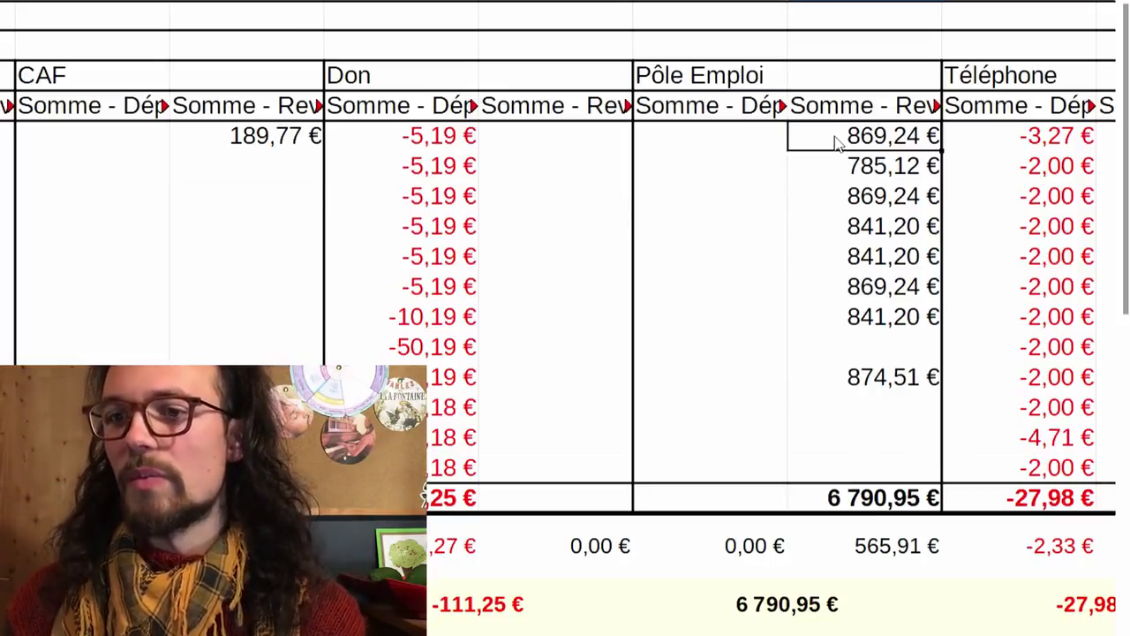
drag(837, 144, 846, 377)
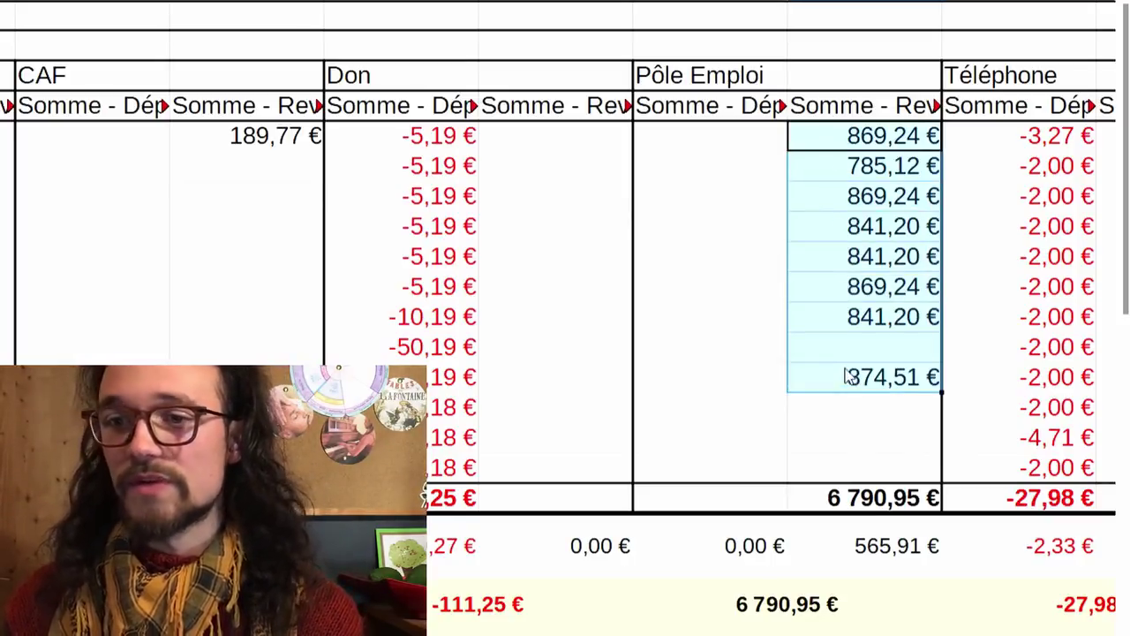
click(854, 319)
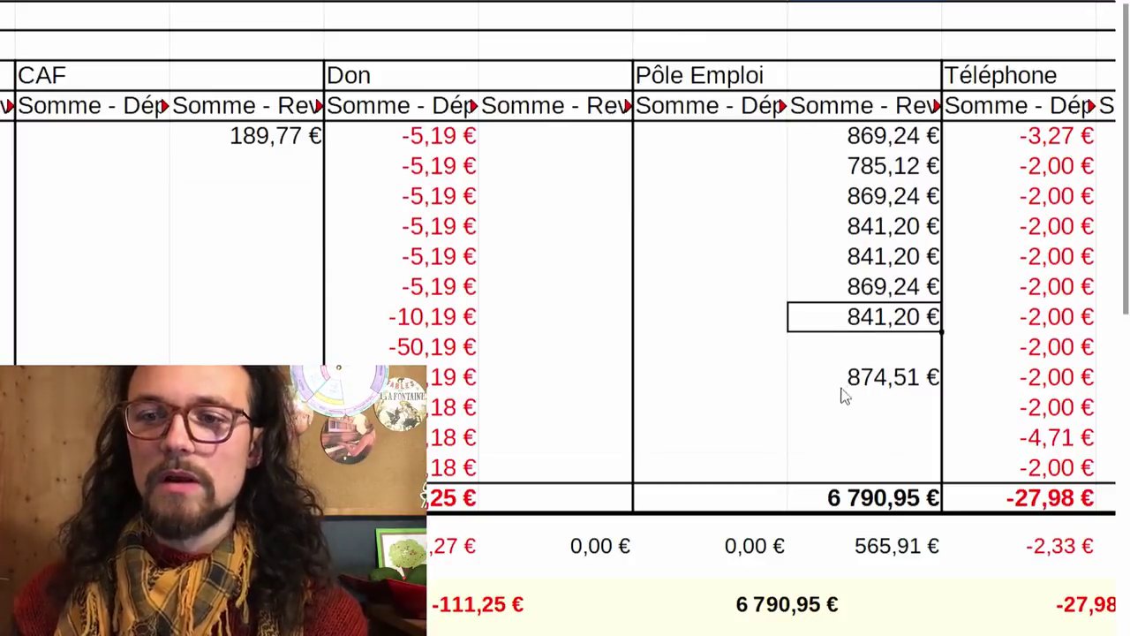
click(845, 353)
click(847, 379)
click(843, 349)
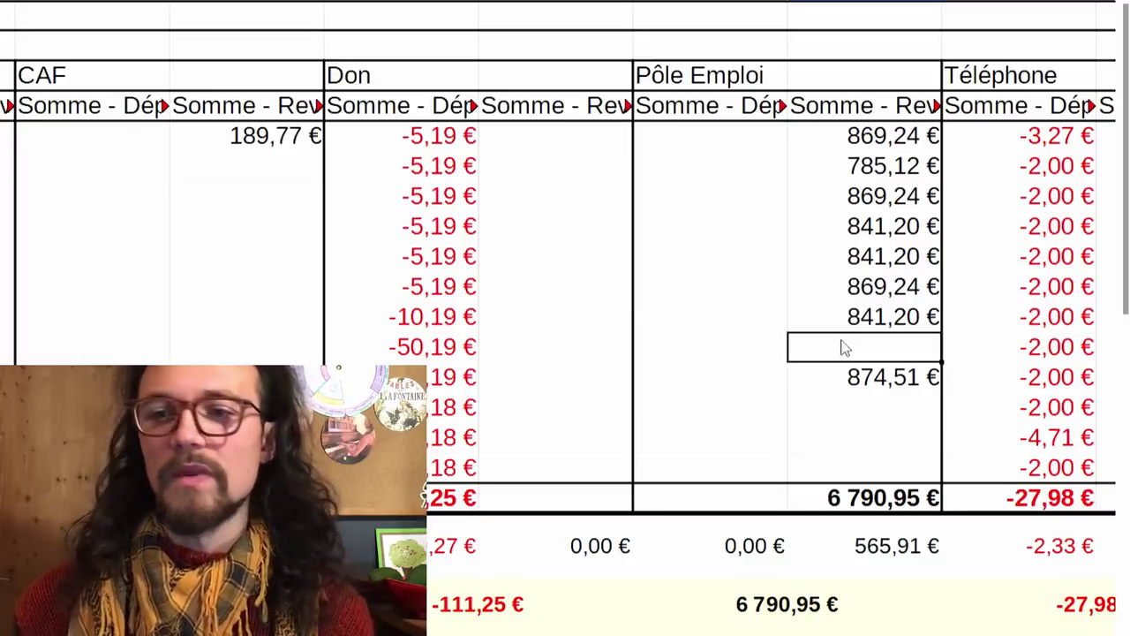
drag(843, 346, 848, 449)
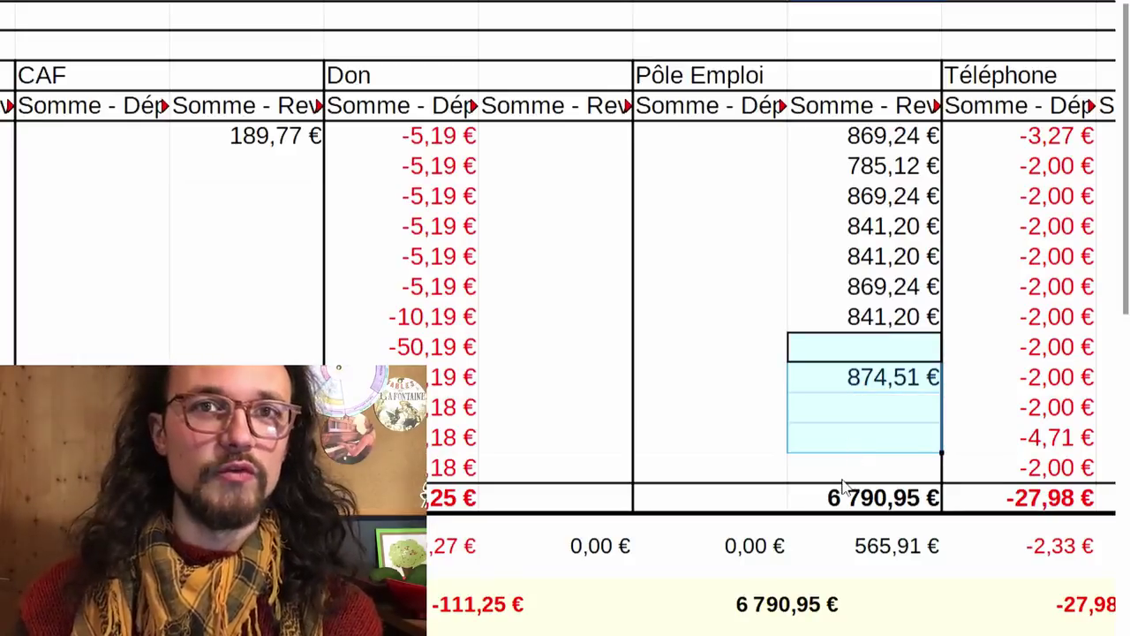
scroll(843, 486, right, 1)
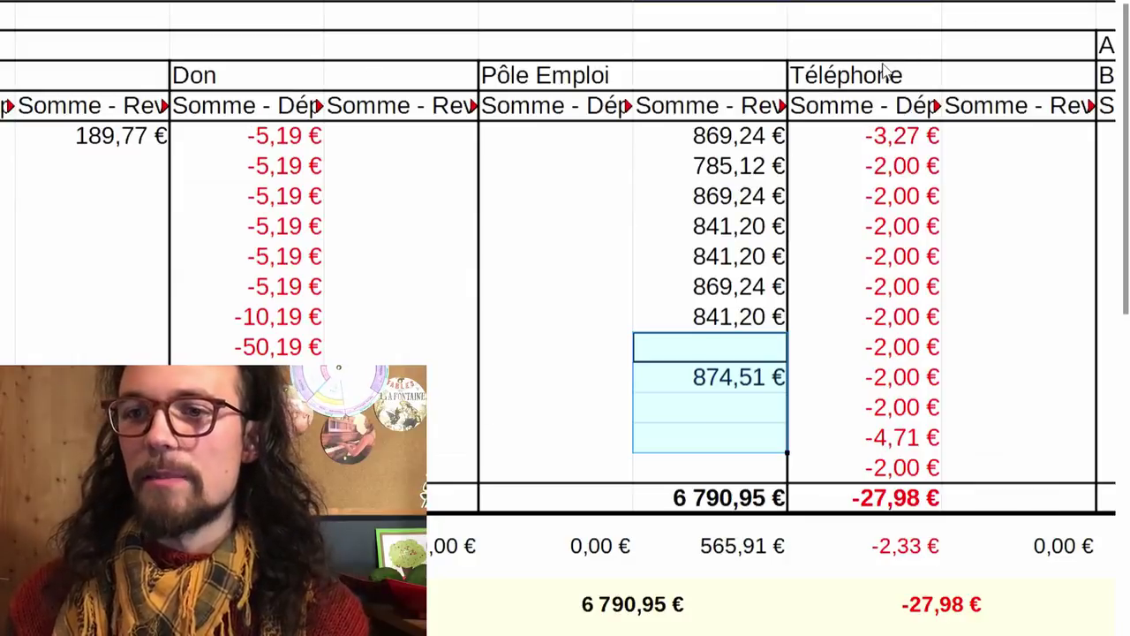
Highlight the Téléphone expense column from its heading down to the Total Résultat row.
drag(883, 95, 870, 517)
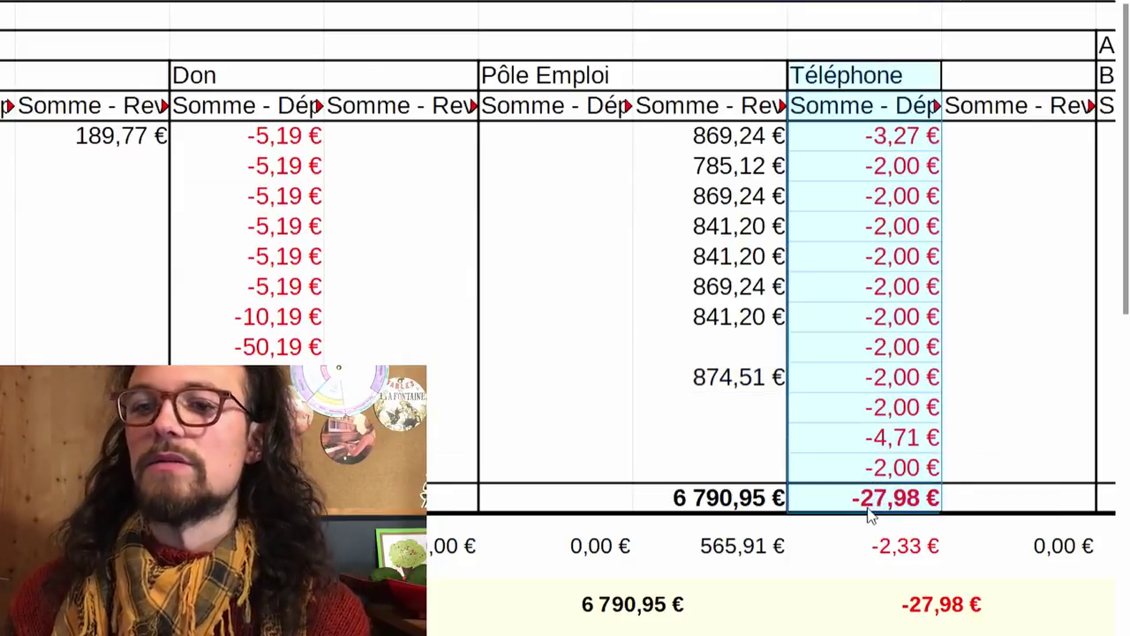
click(855, 503)
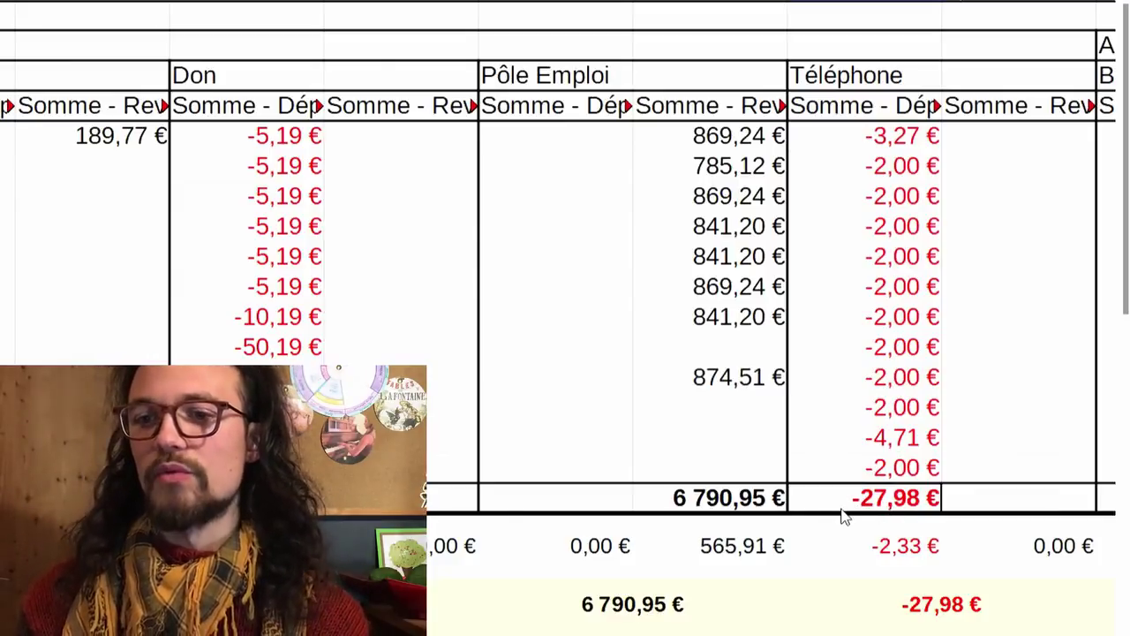
drag(869, 78, 829, 483)
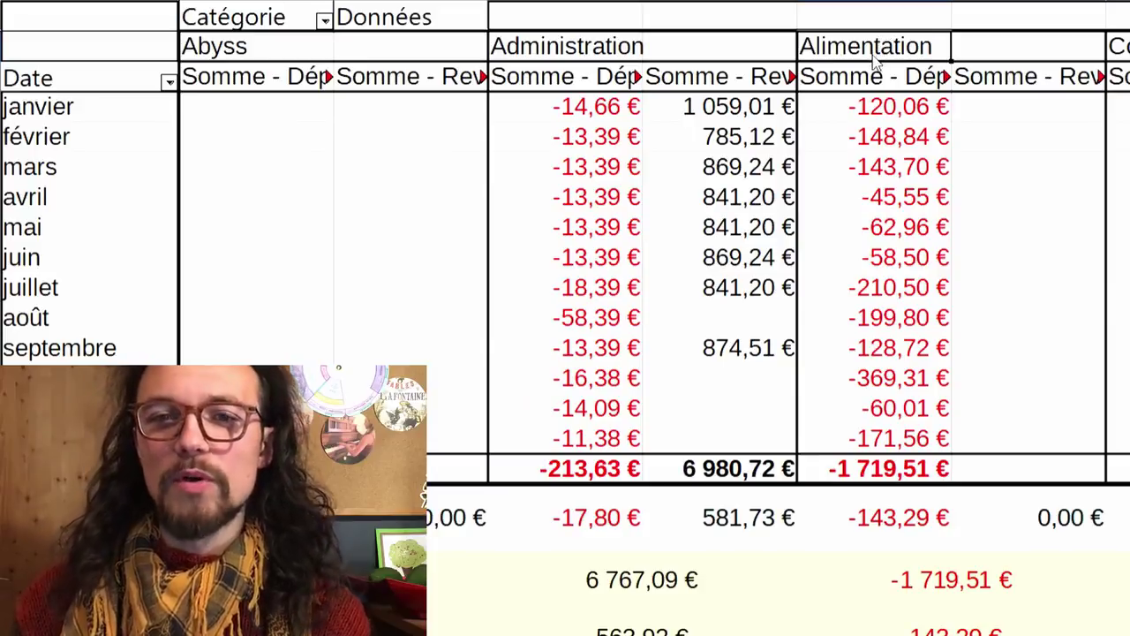
Examine the Alimentation expenses and monthly average in the category summary, and the Déplacement expenses from avril.
drag(873, 55, 854, 477)
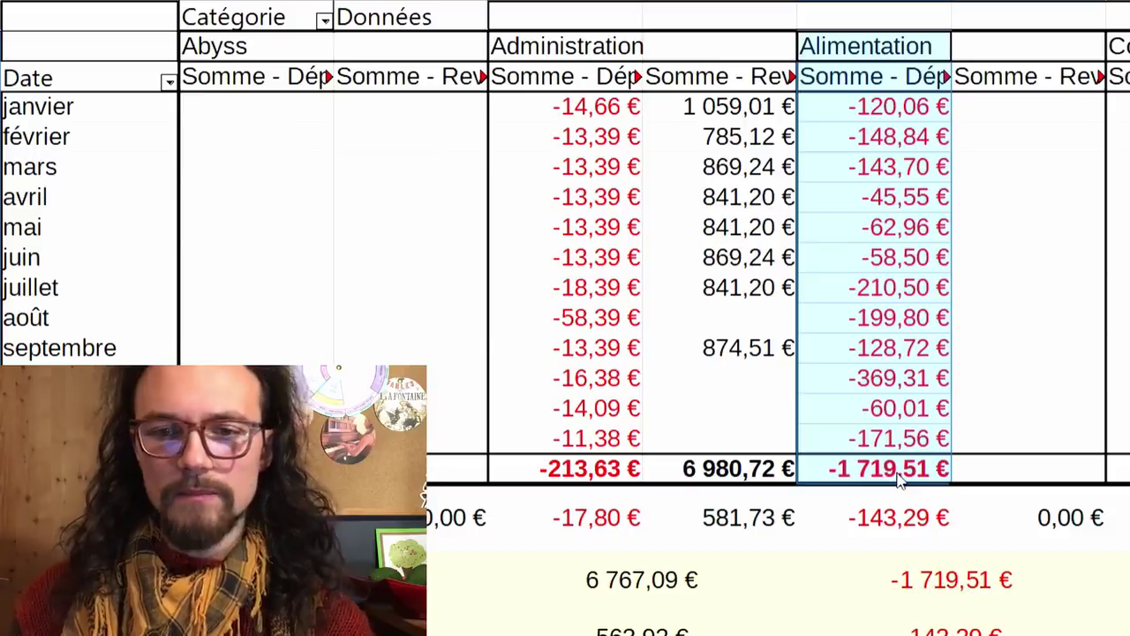
click(883, 533)
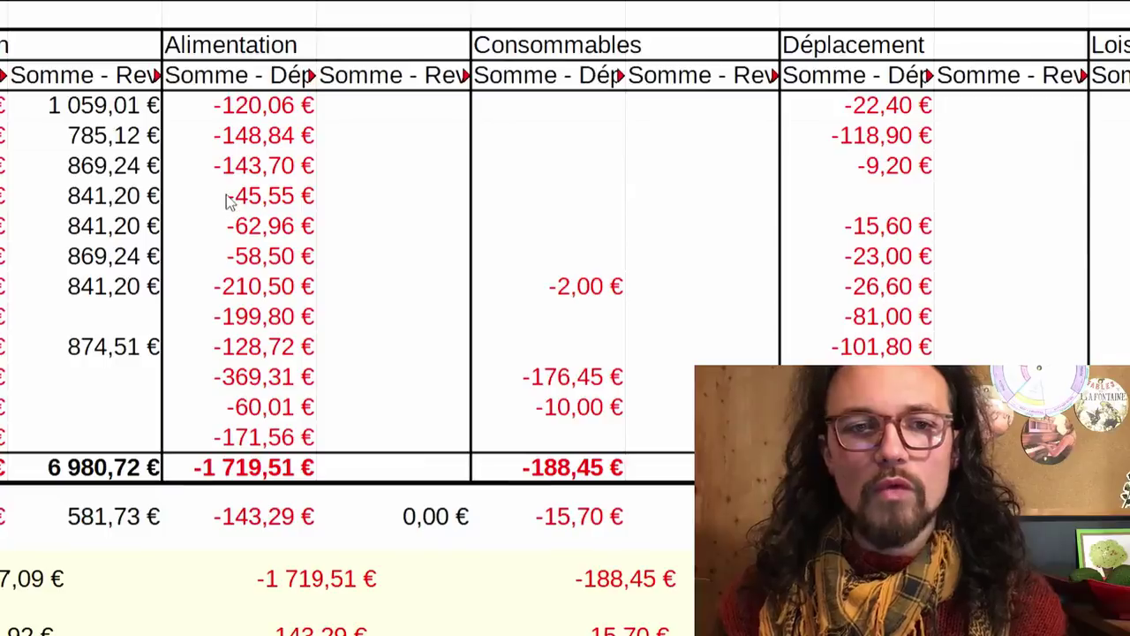
drag(865, 197, 855, 255)
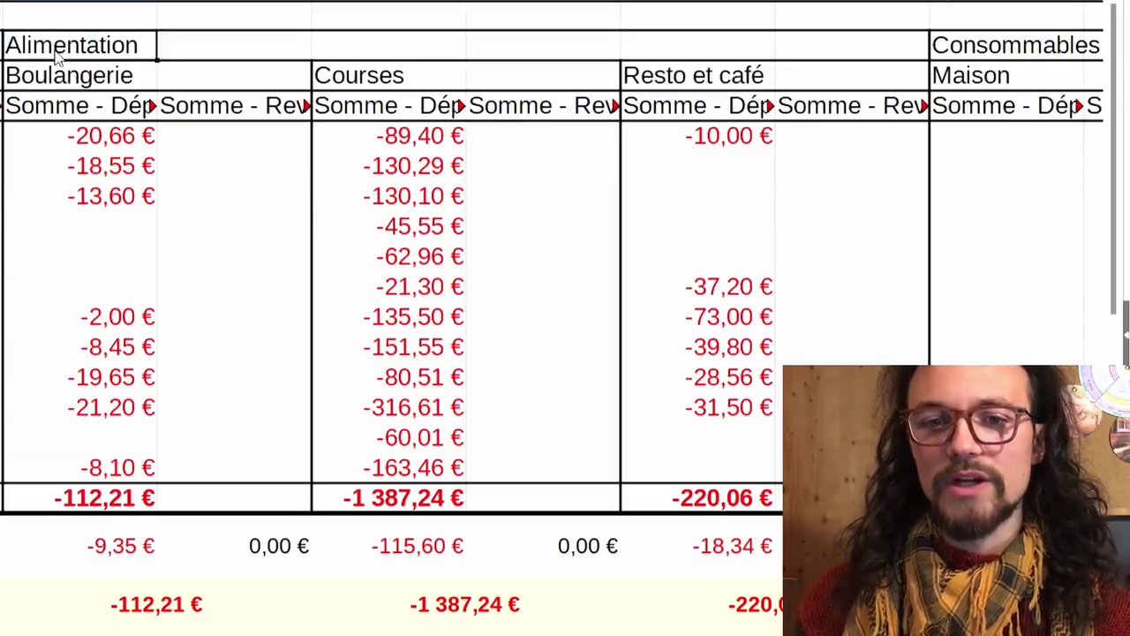
Highlight the Boulangerie, Courses and Resto et café expense columns of the Alimentation block one after another.
drag(54, 53, 43, 490)
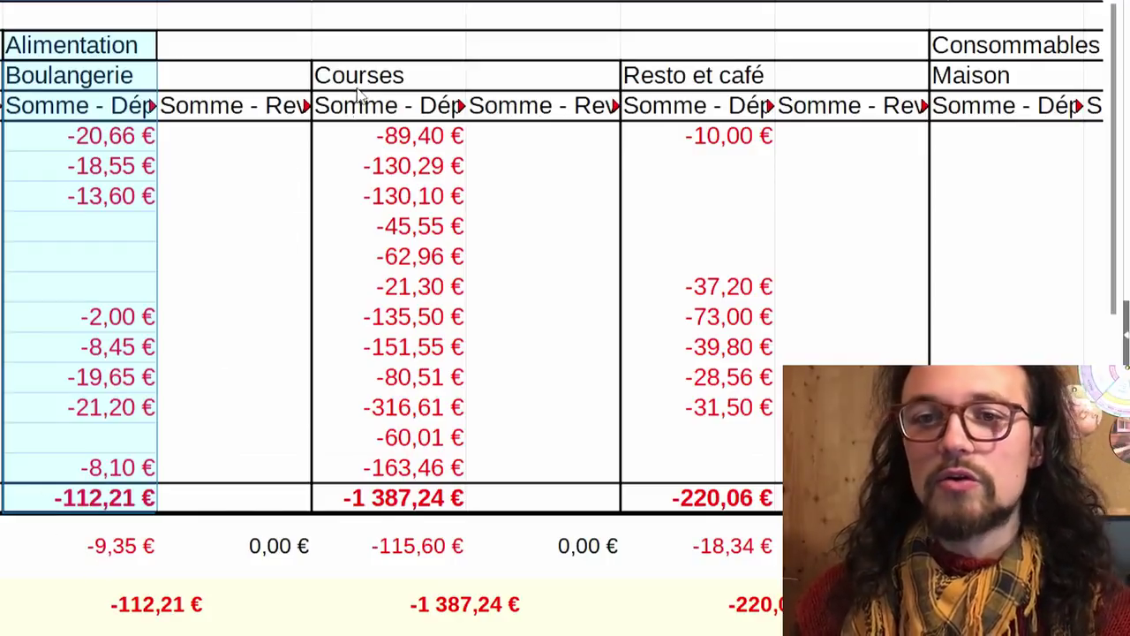
drag(357, 89, 366, 225)
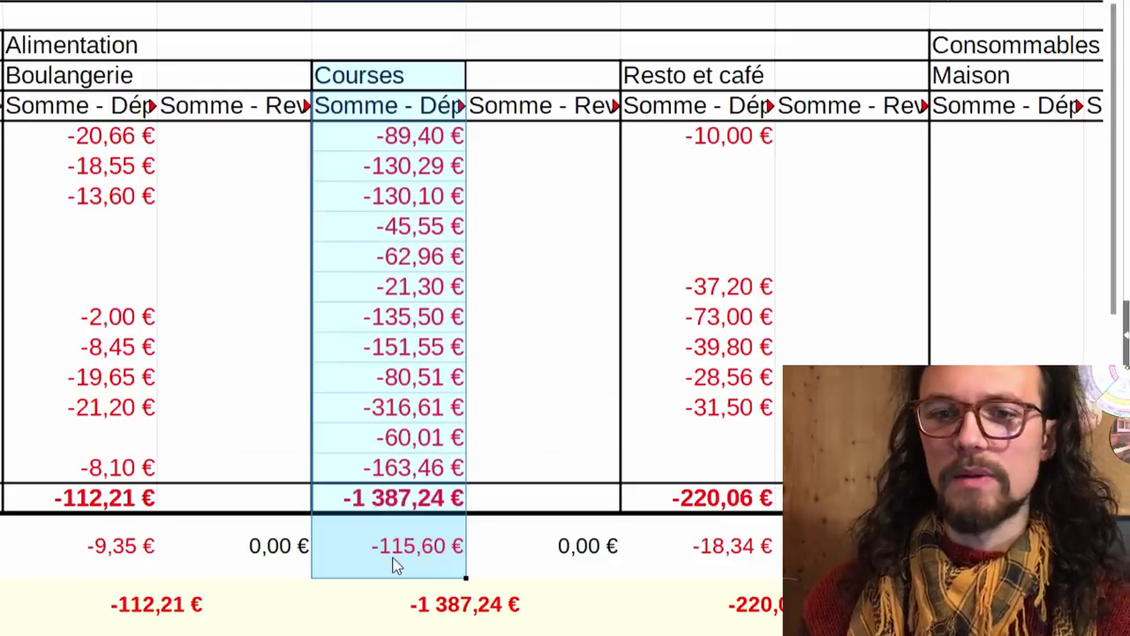
drag(681, 82, 684, 516)
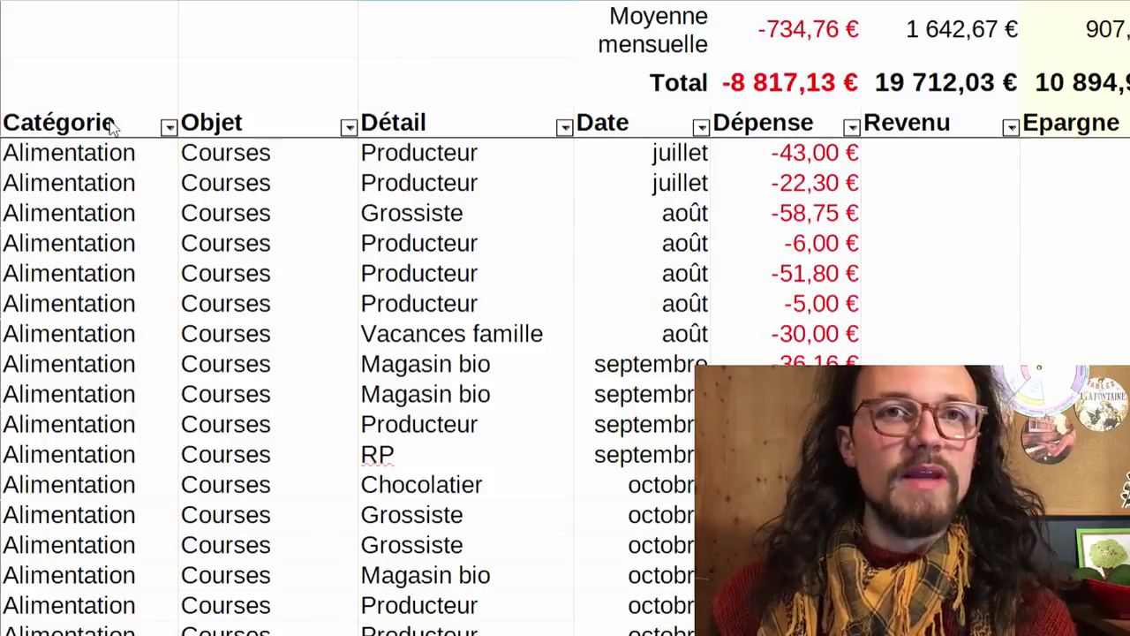
Examine the Alimentation Courses account lines by Détail, and select the Dépense amounts of the Grossiste lines from février to décembre.
drag(111, 126, 461, 613)
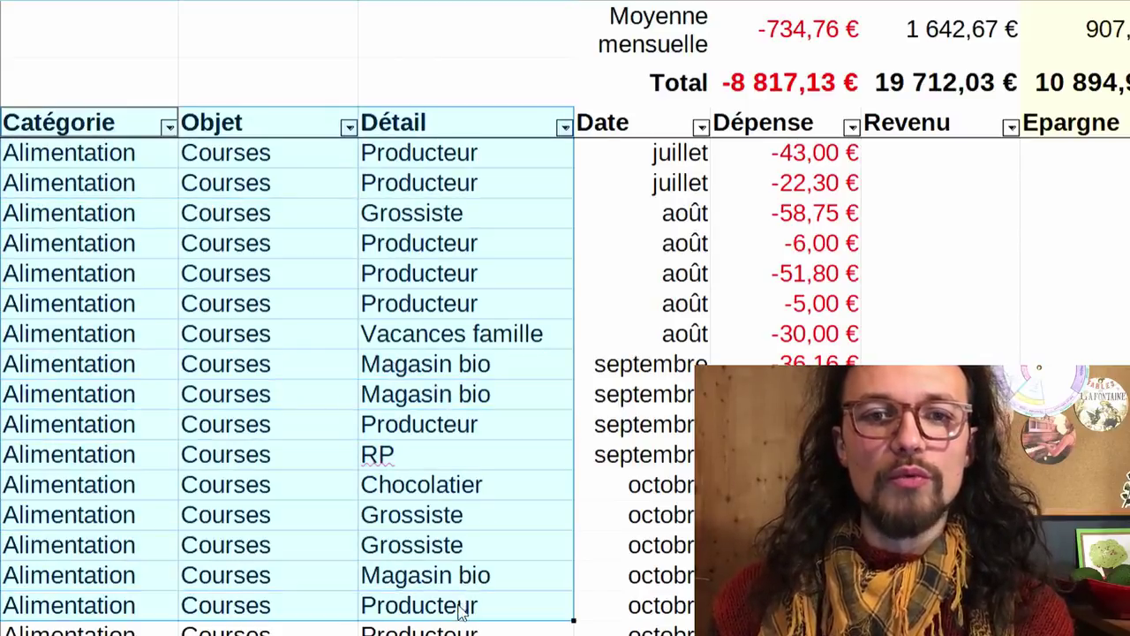
click(432, 152)
scroll(264, 177, right, 5)
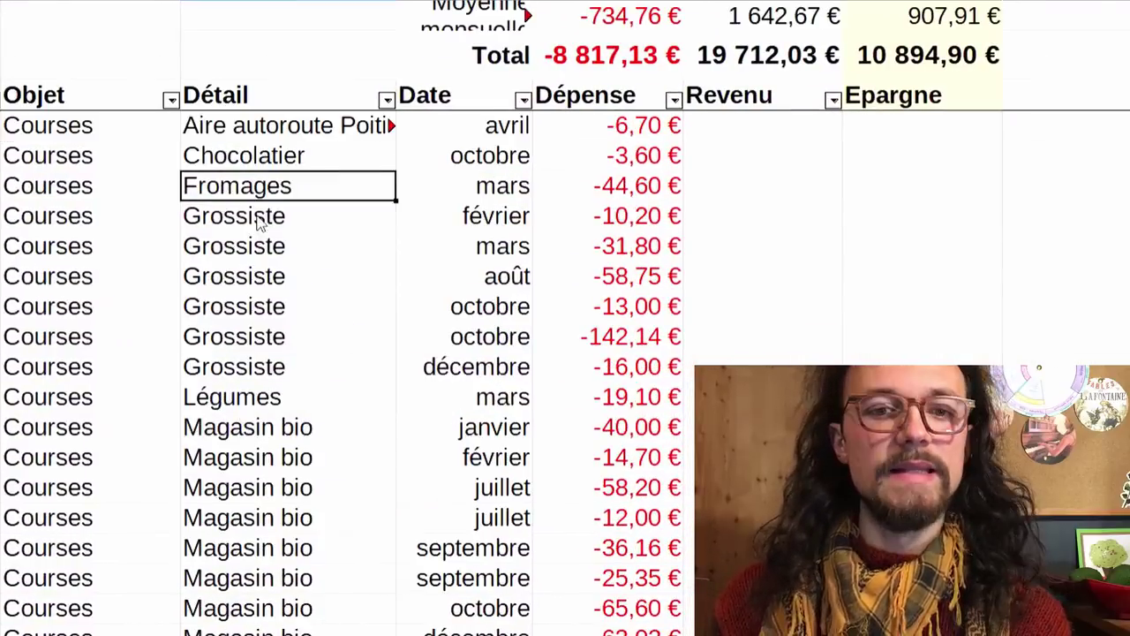
drag(294, 247, 283, 406)
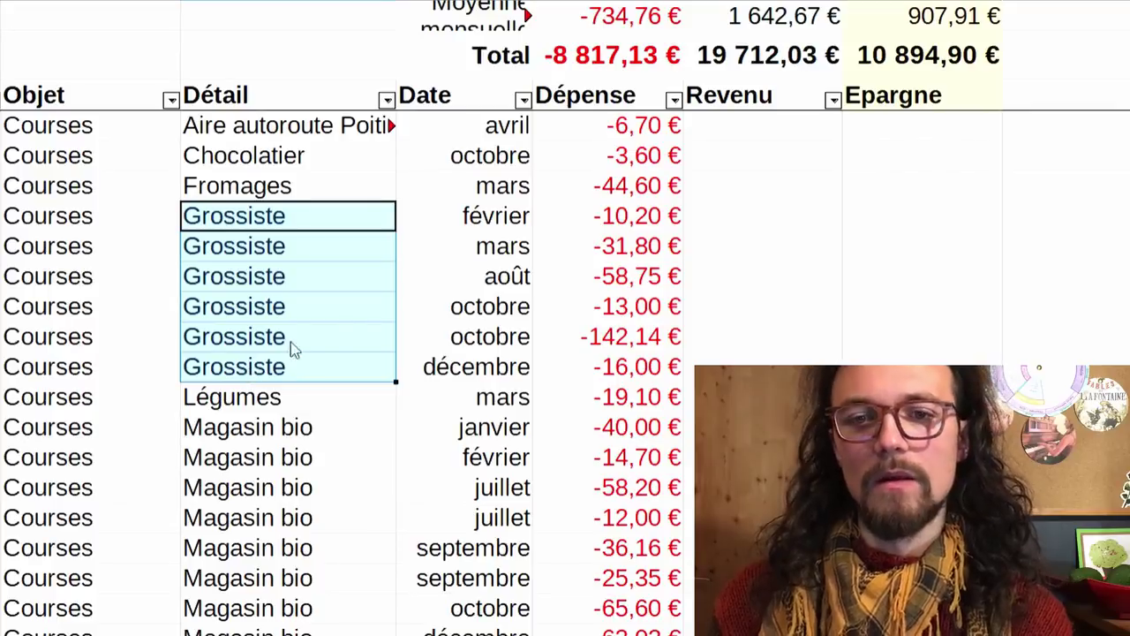
drag(621, 220, 582, 362)
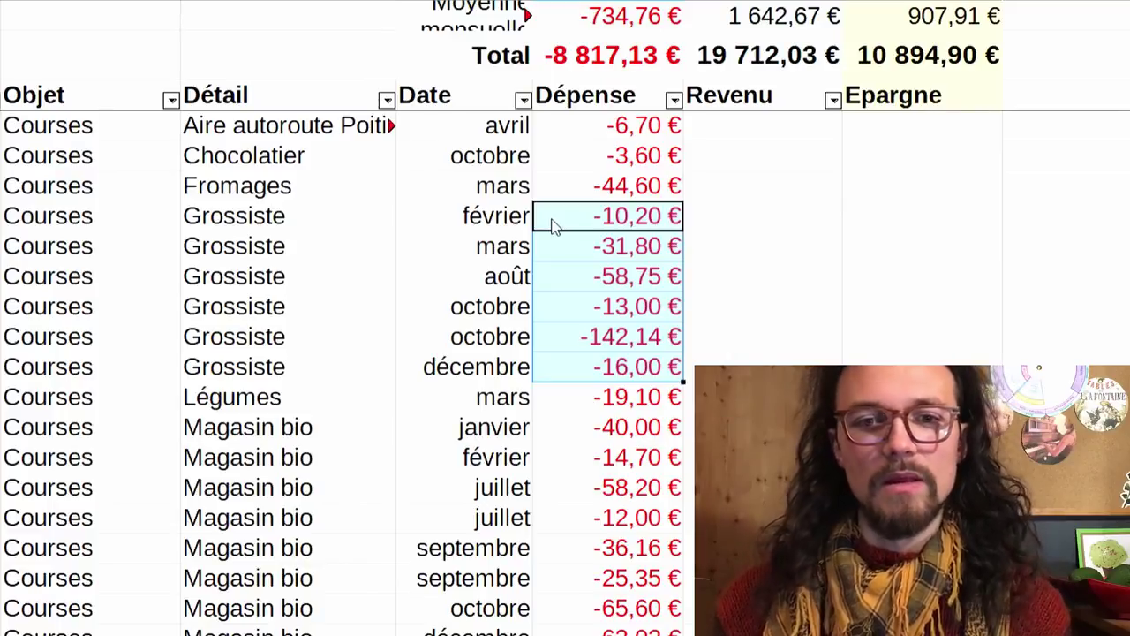
Highlight the Grossiste line of octobre at 142,14 € from Détail to Dépense, and reselect the Dépense amounts of all Grossiste lines.
click(574, 335)
key(shift+Left)
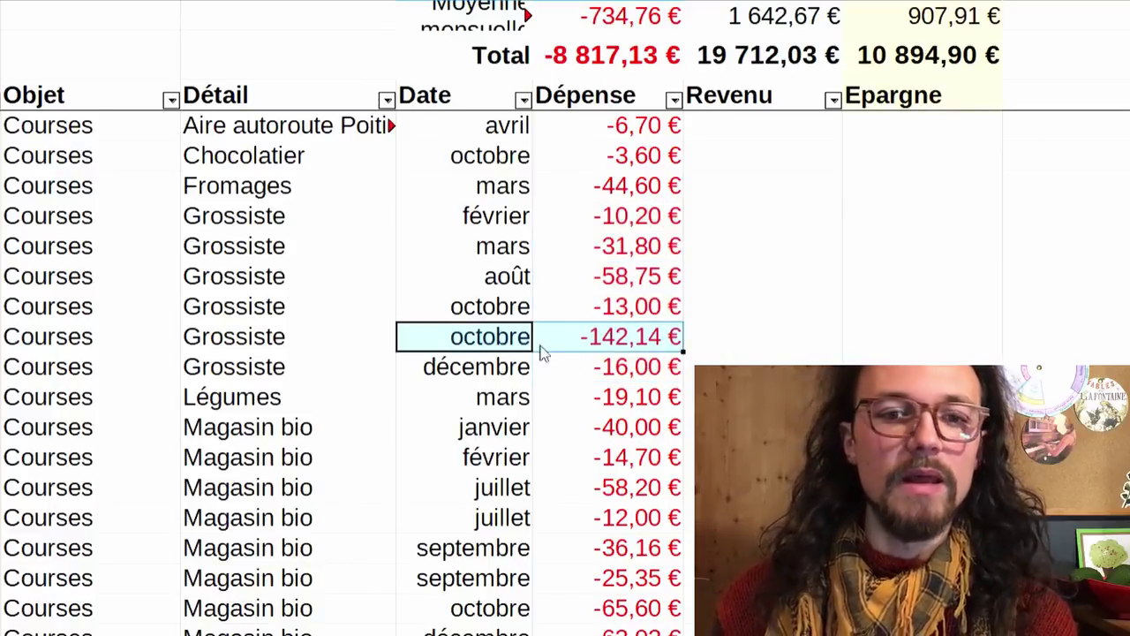
click(337, 347)
drag(337, 347, 593, 343)
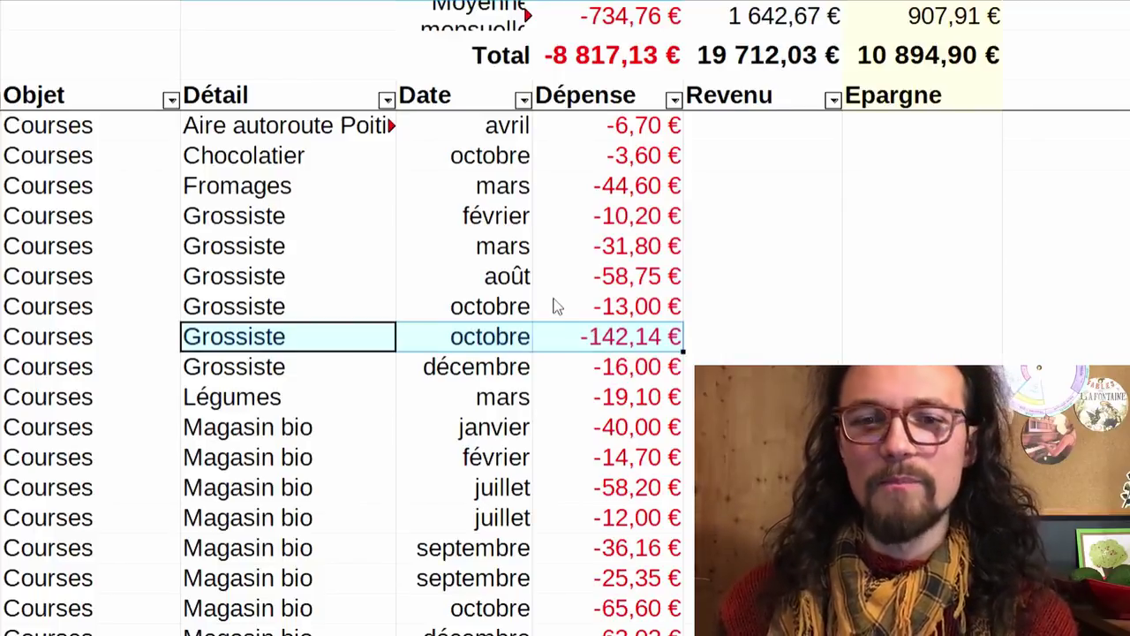
click(551, 344)
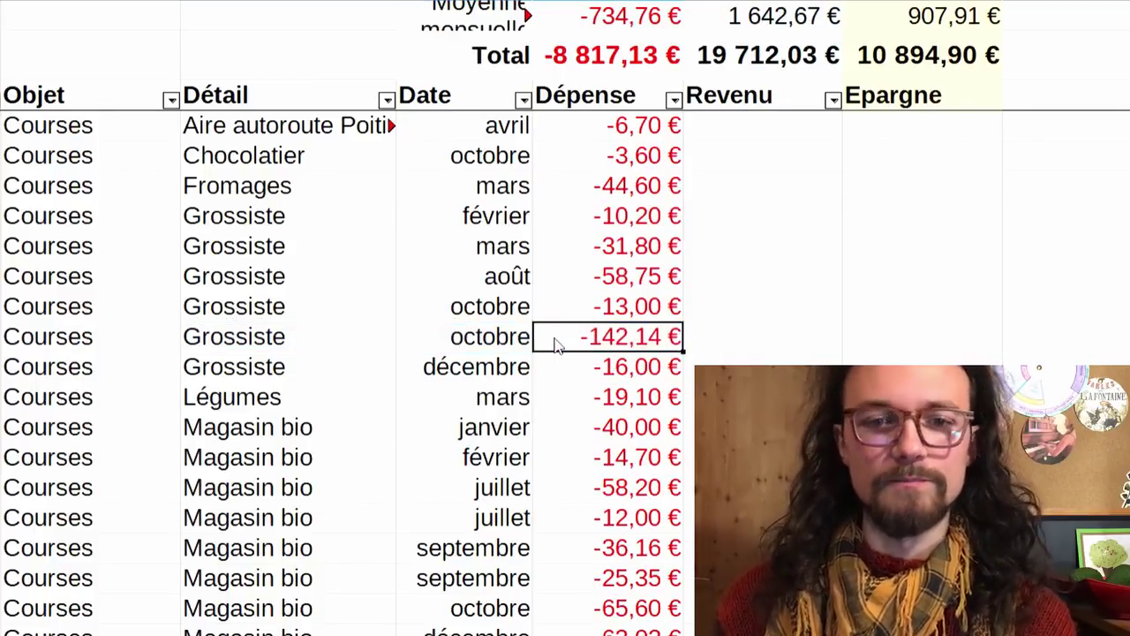
drag(335, 344, 558, 344)
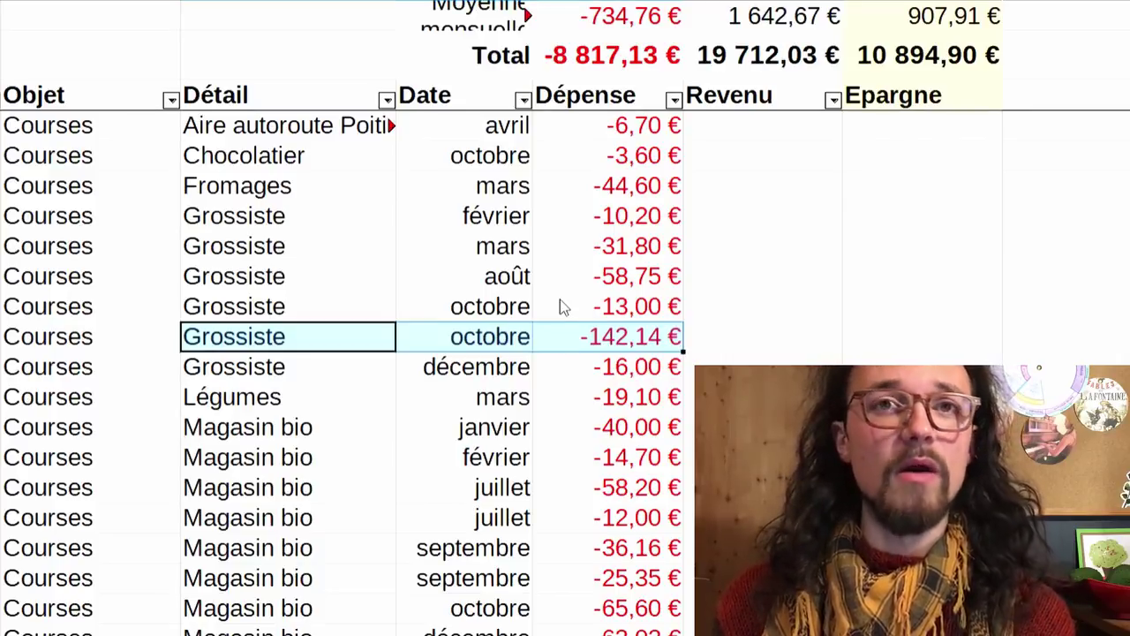
drag(579, 219, 581, 350)
drag(413, 199, 413, 221)
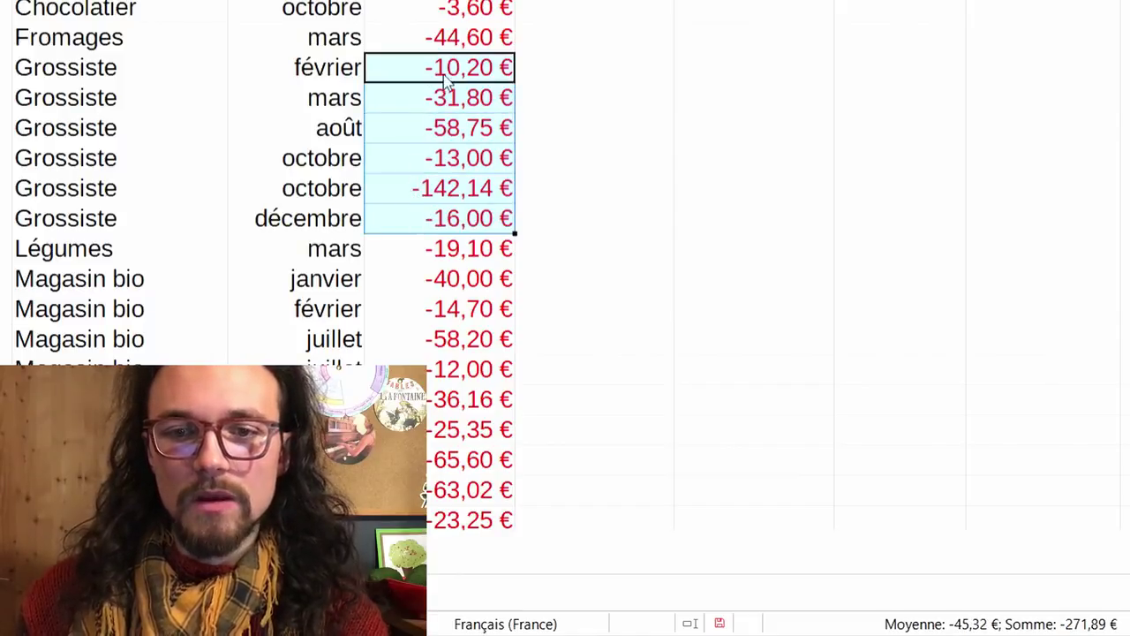
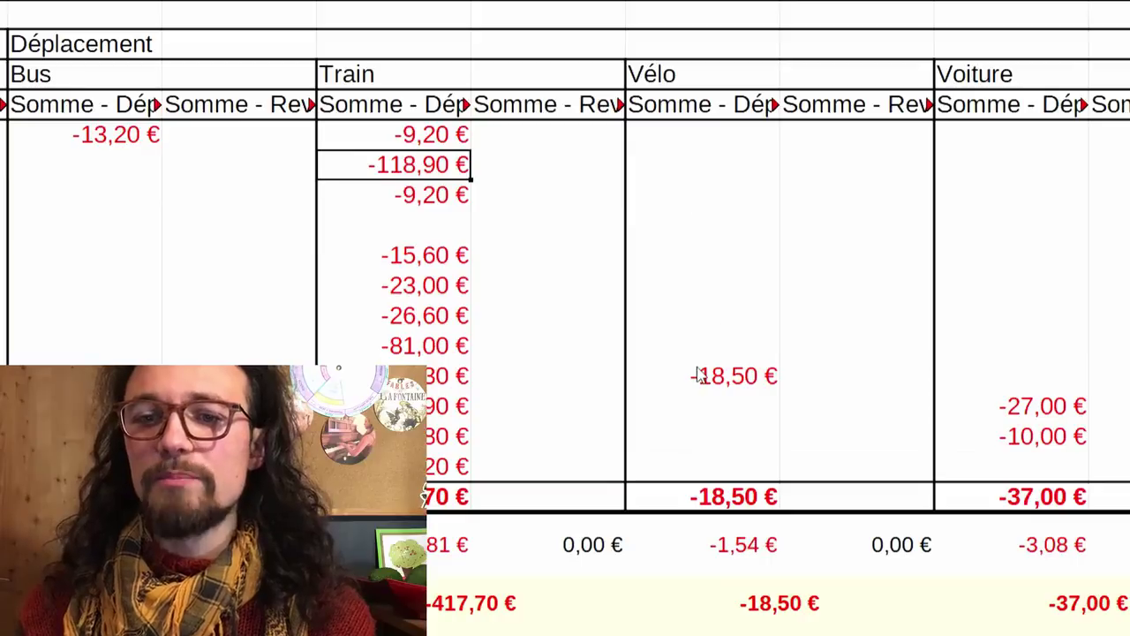
Examine the Vélo and Voiture expenses of the Déplacement block, including their yearly totals and monthly averages.
click(698, 373)
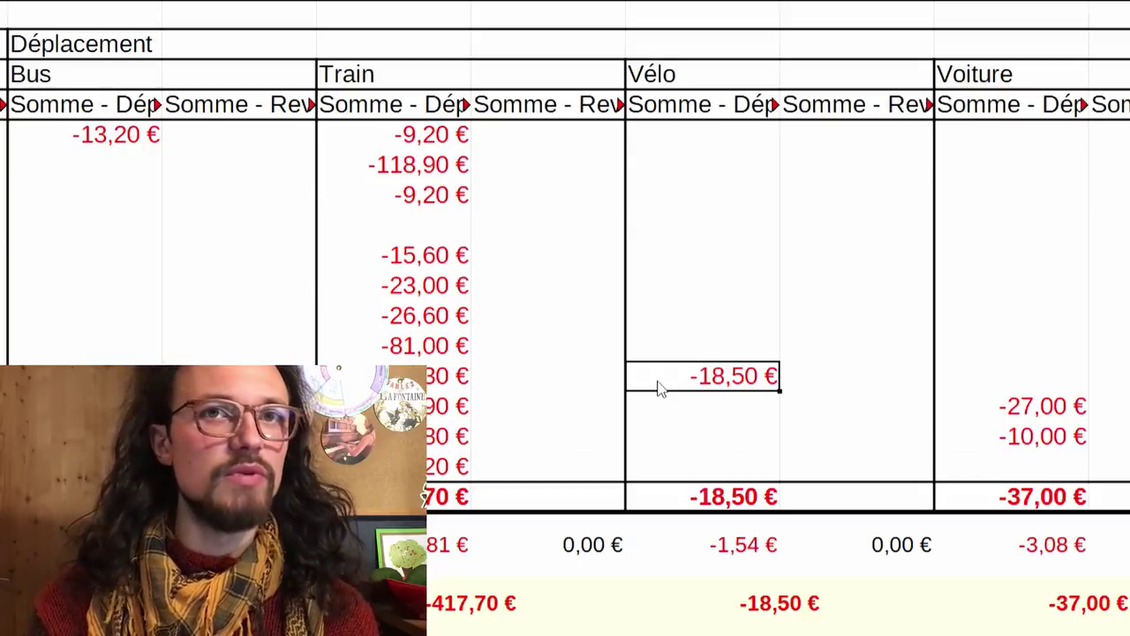
click(638, 505)
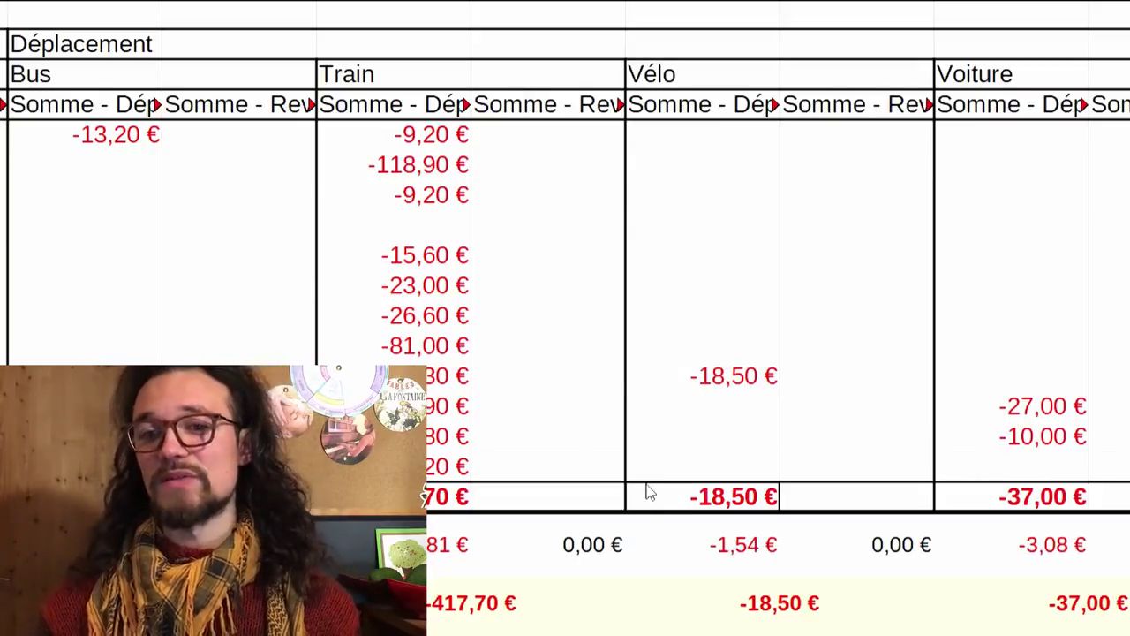
click(692, 549)
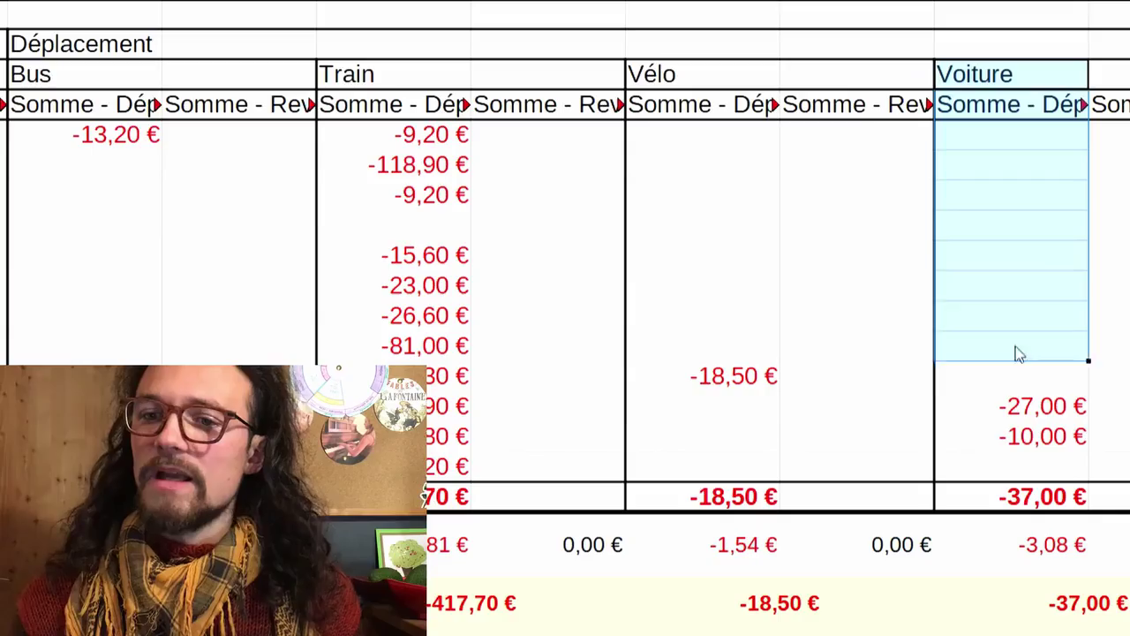
drag(1017, 354, 973, 491)
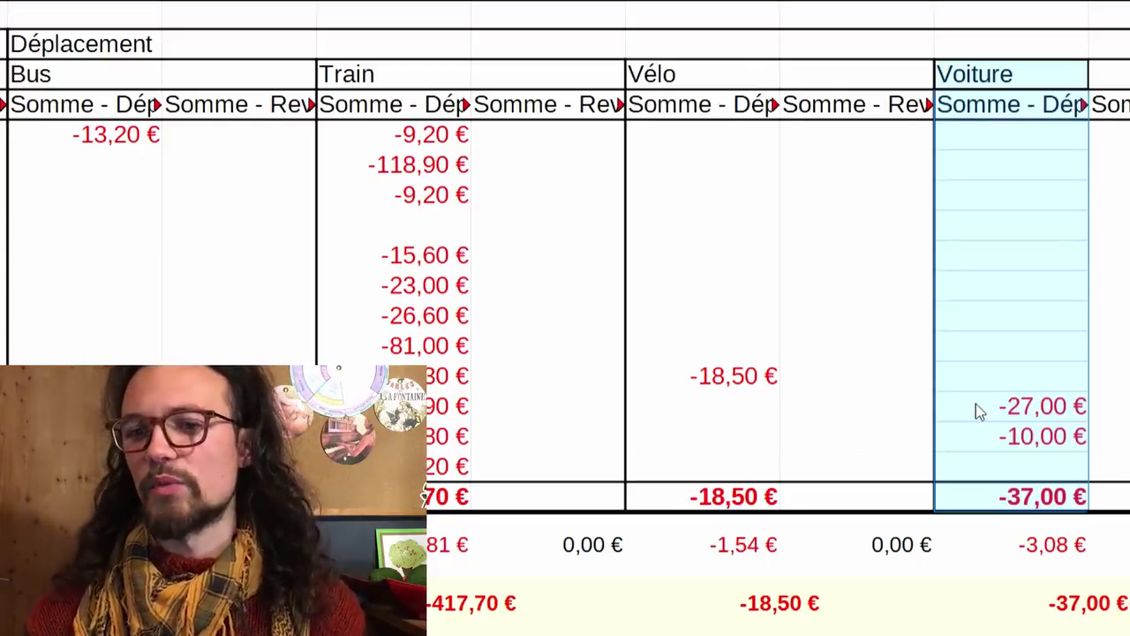
click(993, 547)
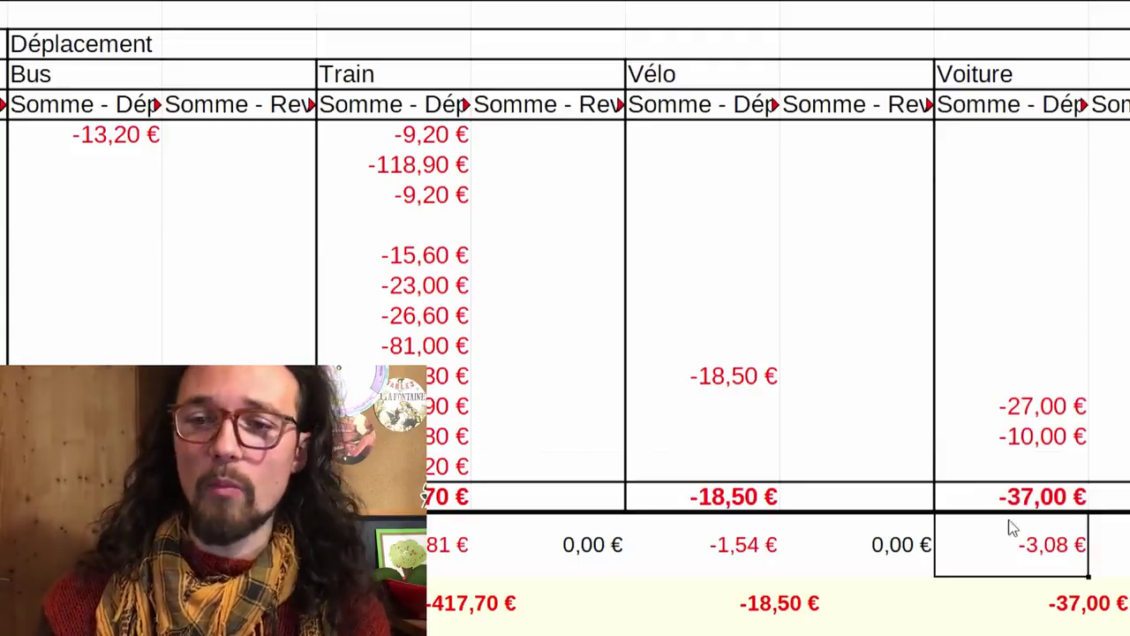
drag(999, 406, 998, 439)
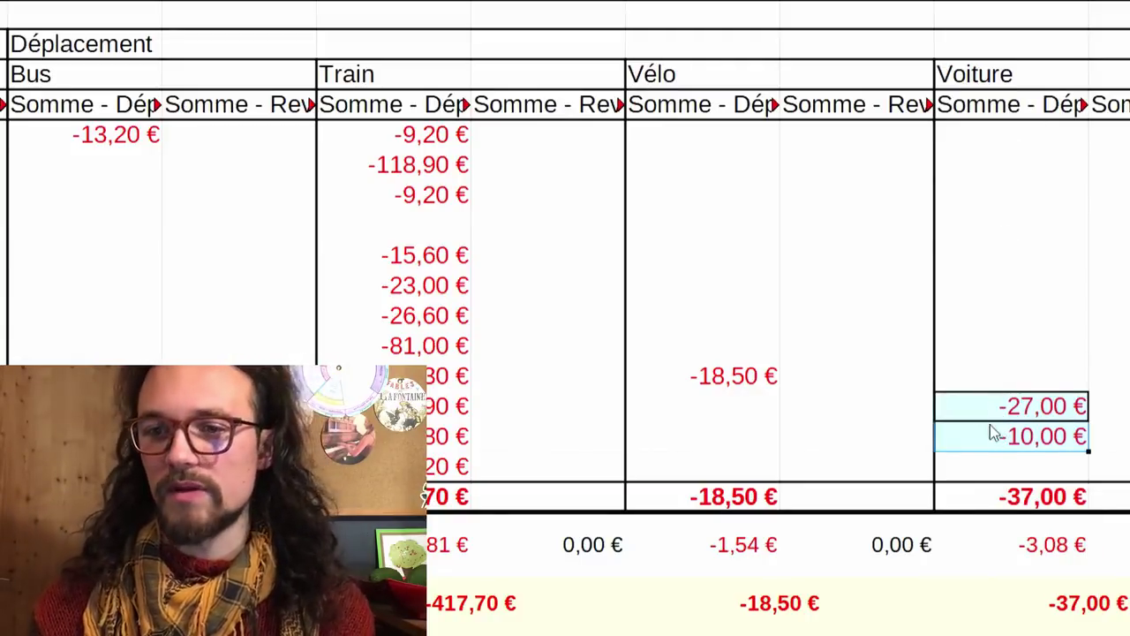
Highlight the Loisir block in the category summary and examine its expense total, revenue total and yearly balance.
drag(353, 44, 518, 468)
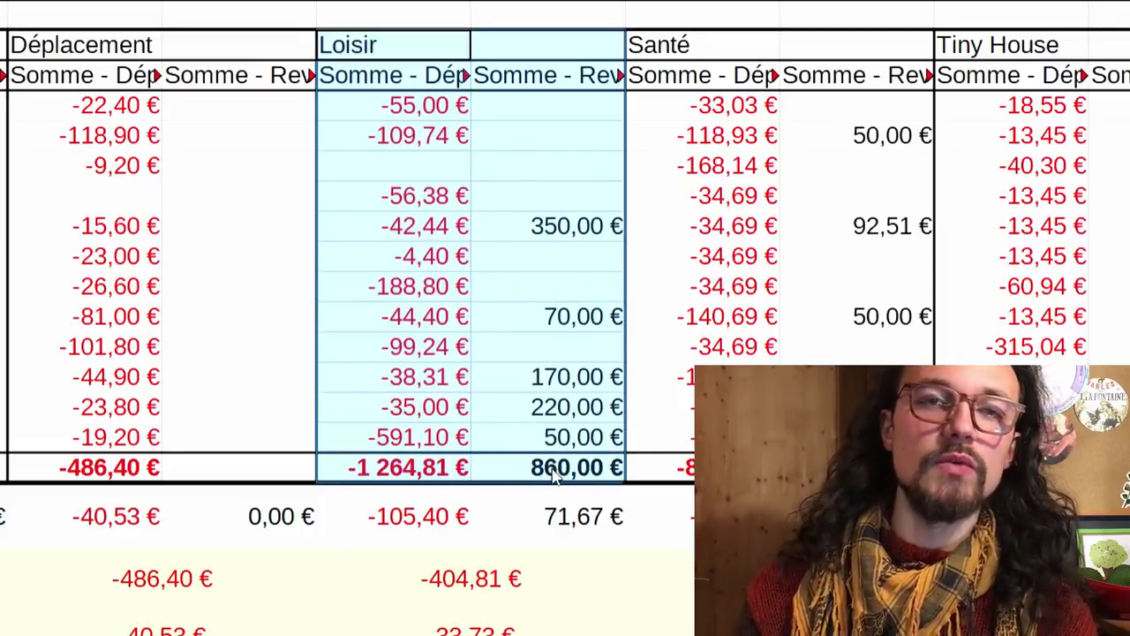
click(386, 477)
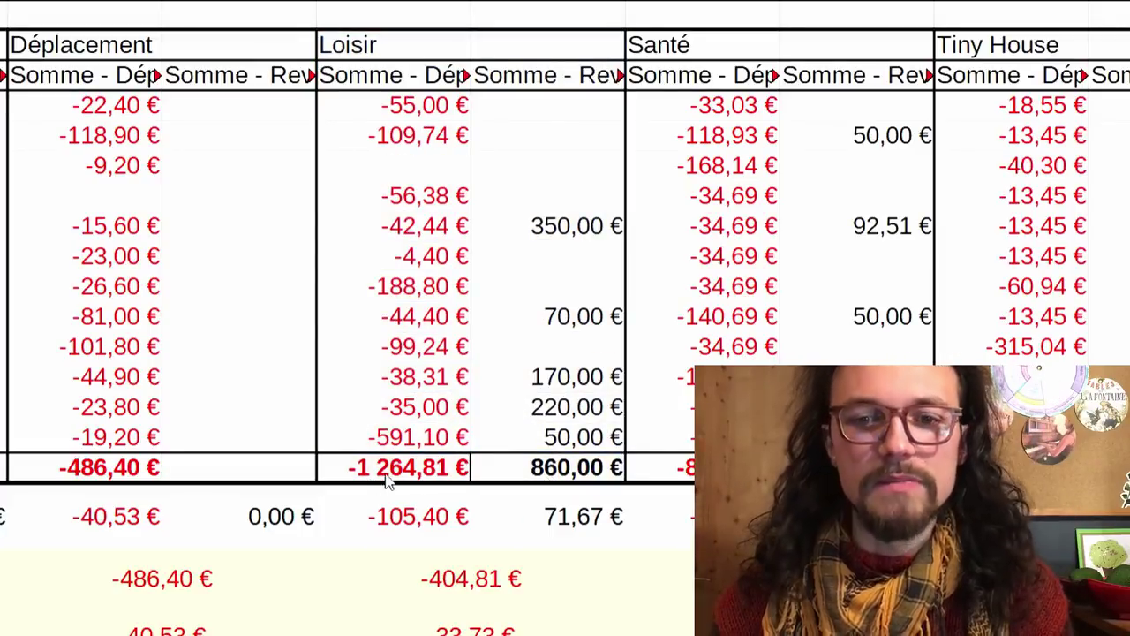
click(542, 472)
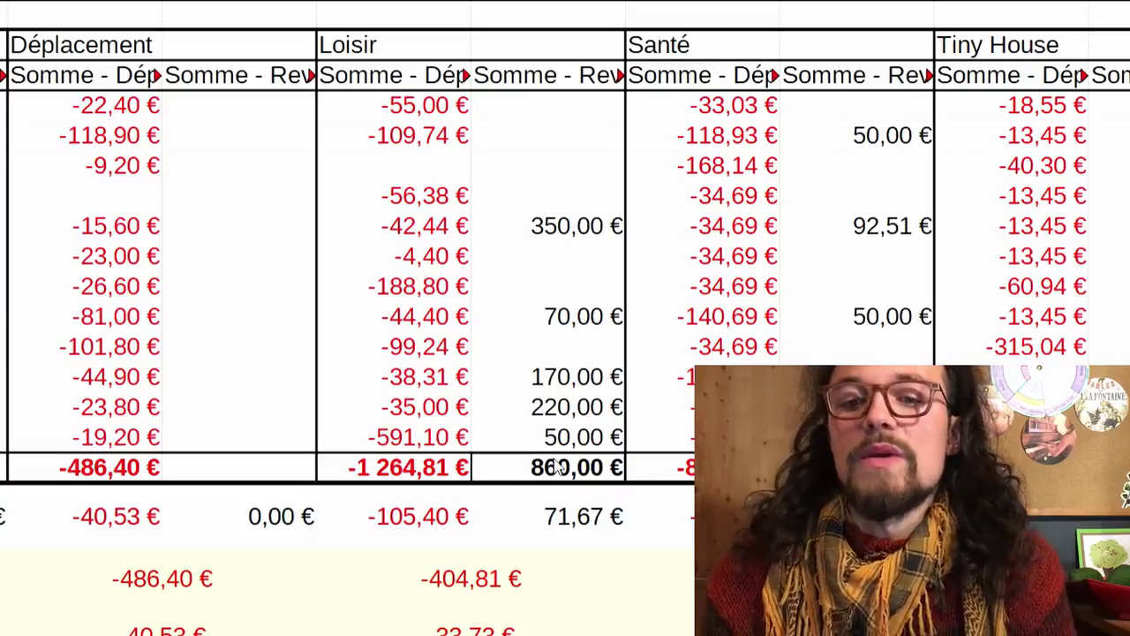
click(471, 578)
Open the summary by object and highlight the Cadeau expense and revenue columns of Loisir, ending on the revenue total.
key(ctrl+Page_Down)
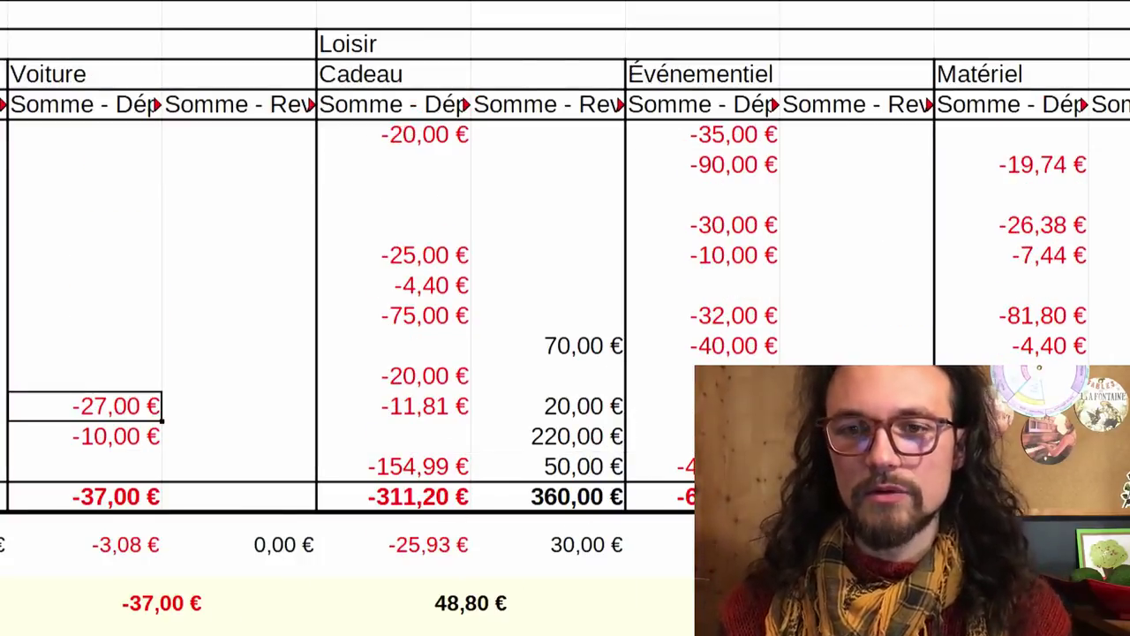
click(428, 126)
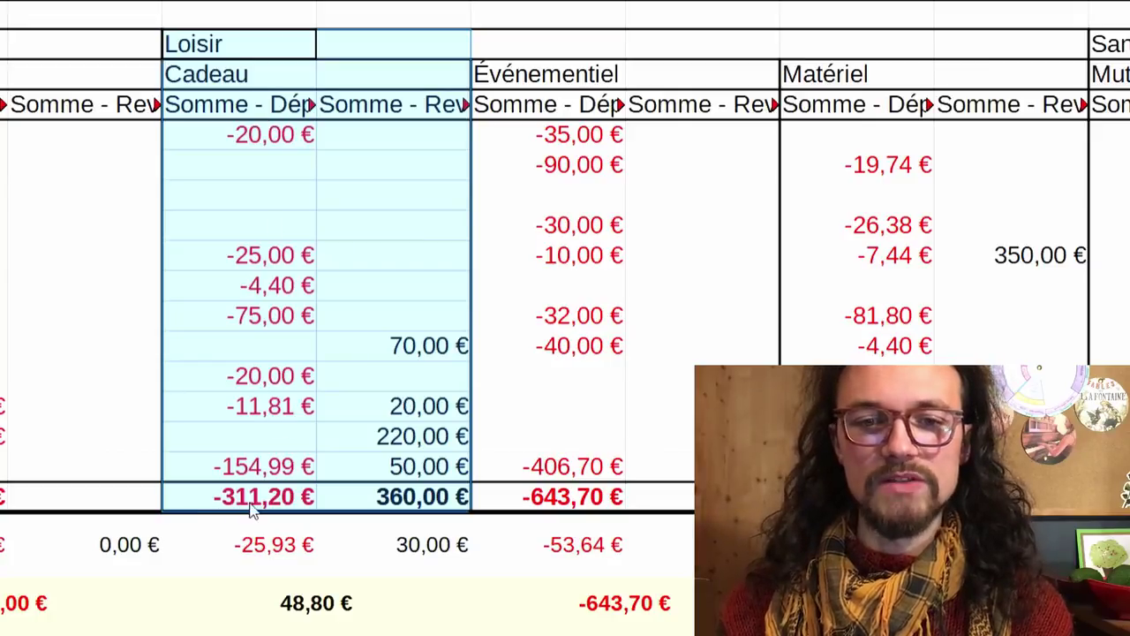
click(368, 500)
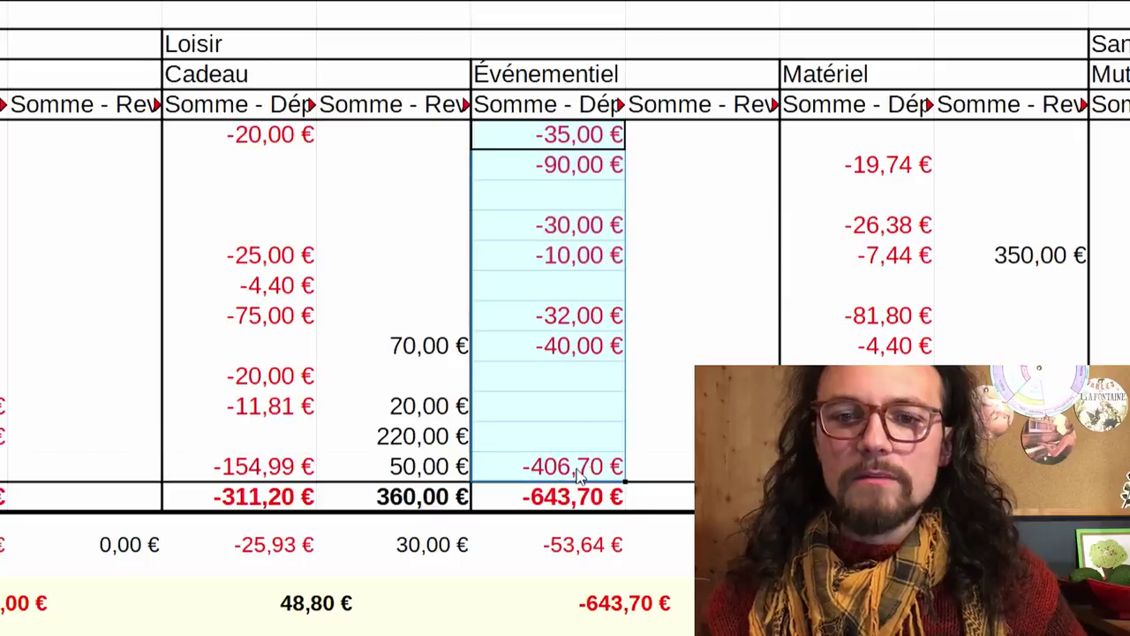
Highlight the Événementiel expense column down to its total, and select its décembre expense.
drag(579, 467, 557, 520)
click(558, 513)
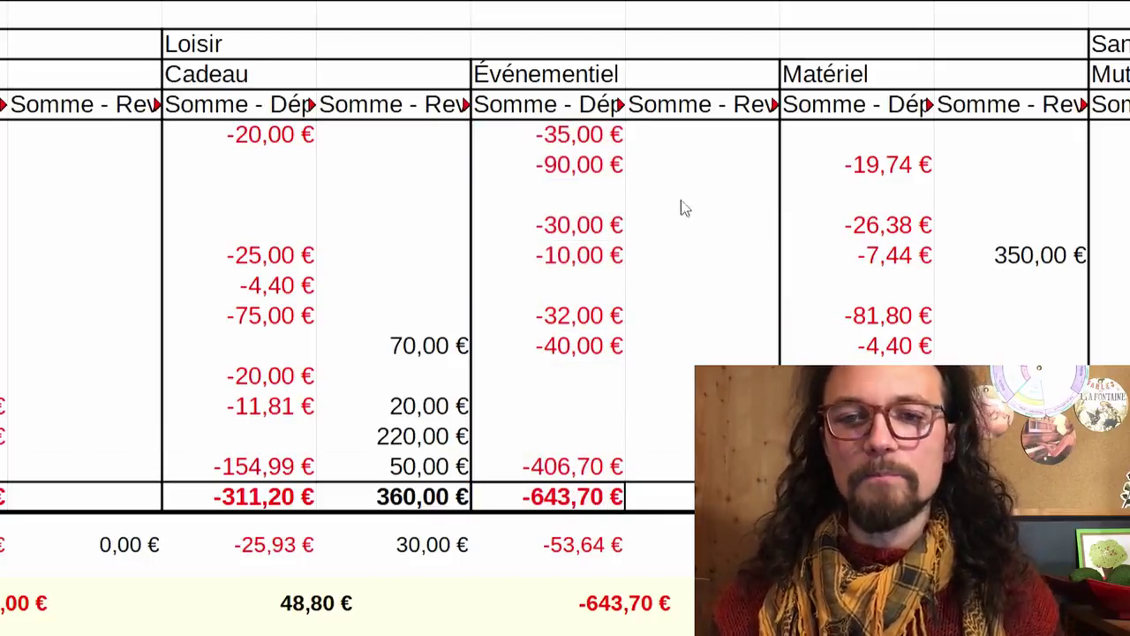
click(549, 472)
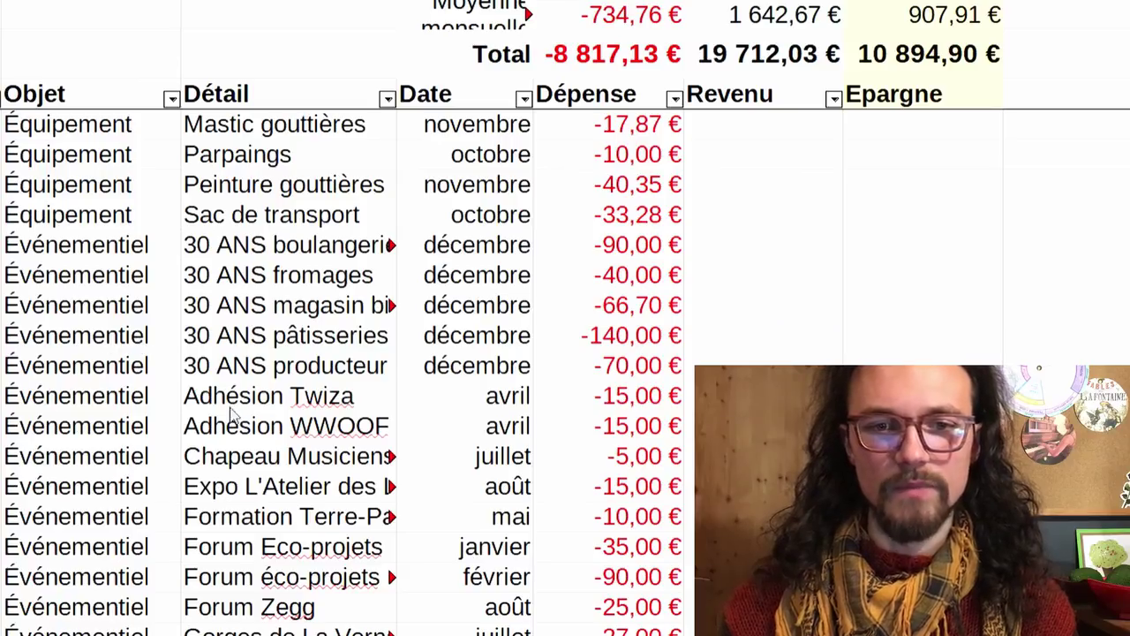
Examine the Événementiel account lines by Détail, from the Twiza and WWOOF memberships to the Eco-projets forums.
scroll(230, 415, down, 1)
drag(228, 307, 235, 336)
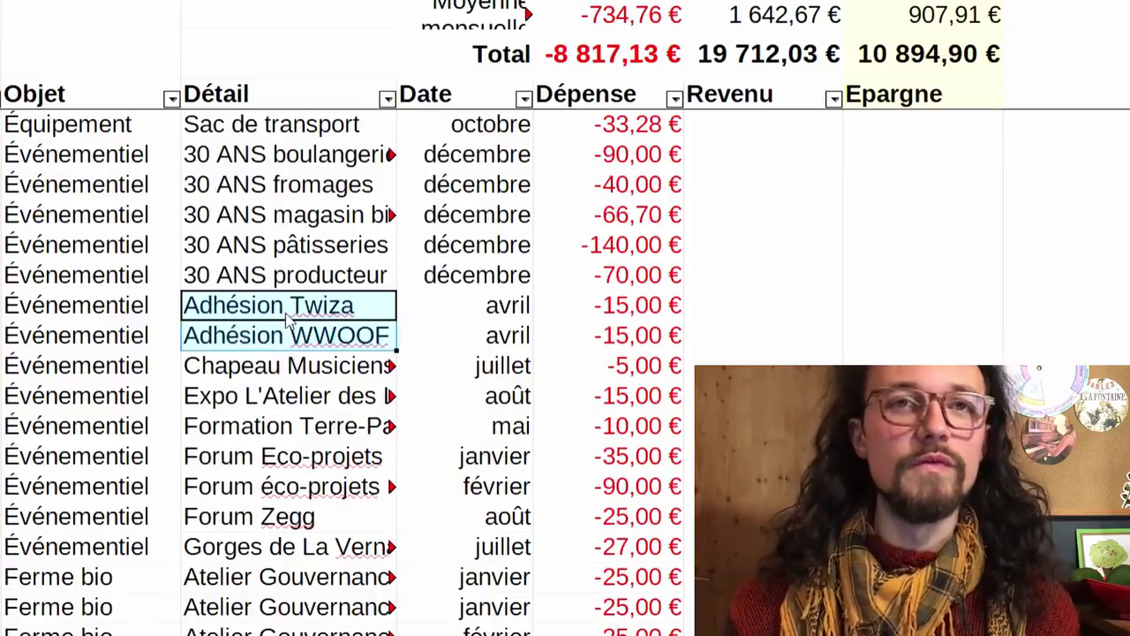
click(255, 366)
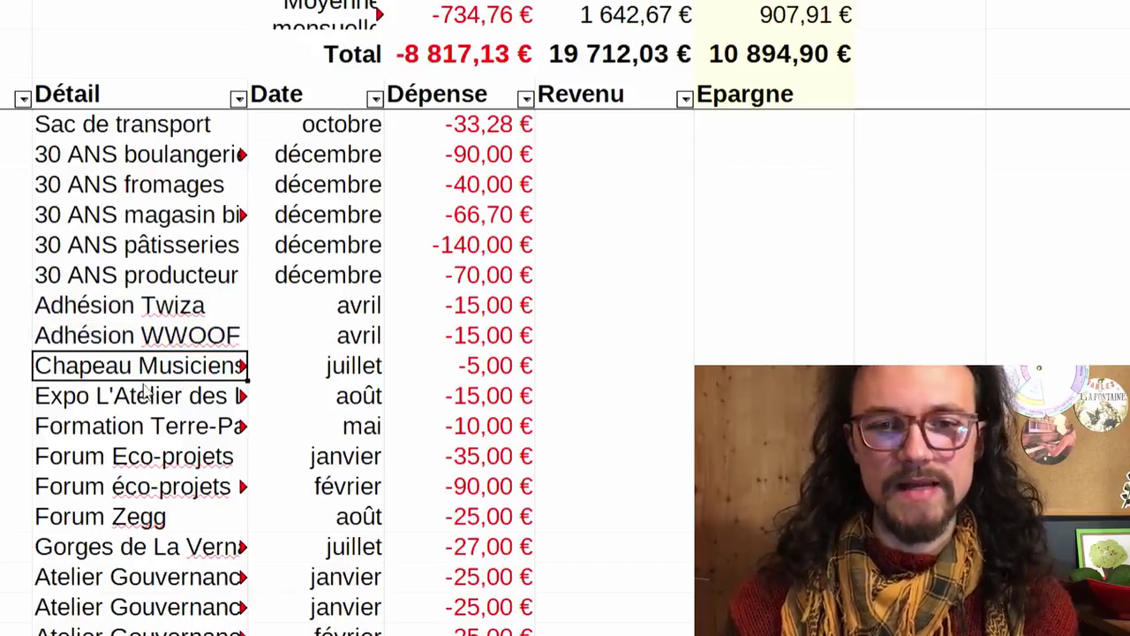
click(97, 401)
click(112, 423)
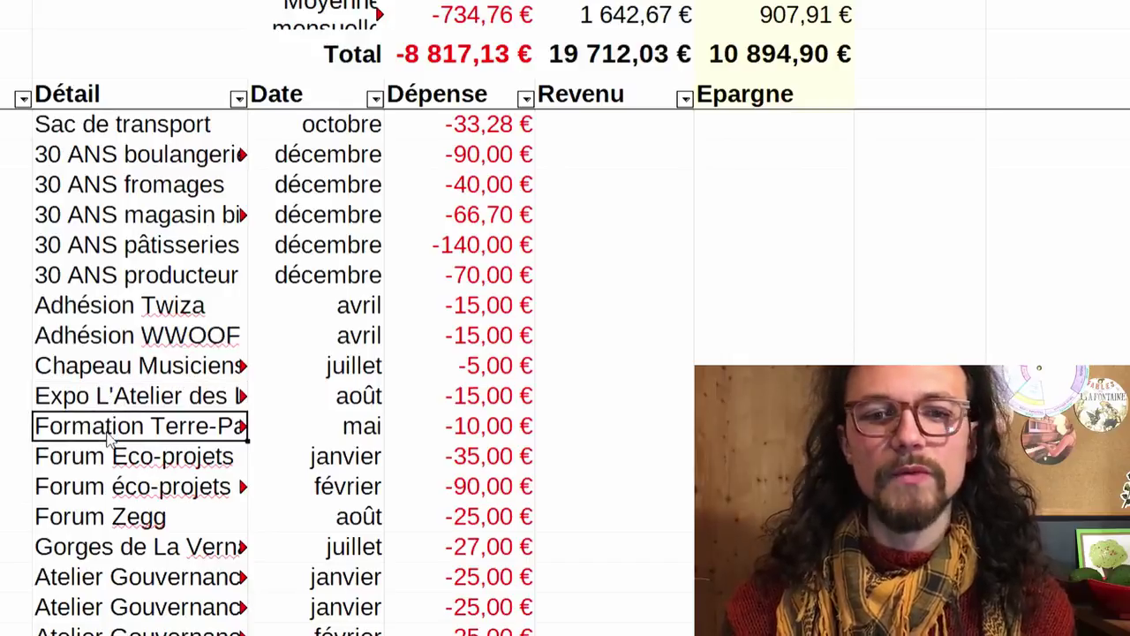
drag(108, 456, 102, 488)
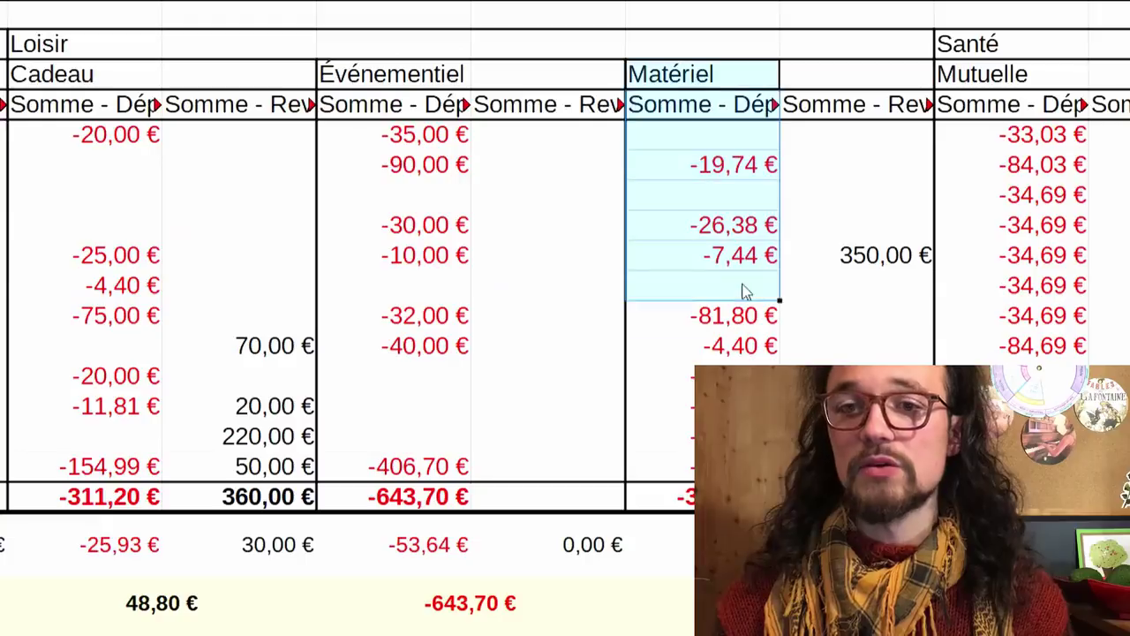
Highlight the Matériel expense and revenue columns of Loisir, and examine their individual amounts and yearly totals.
drag(747, 292, 706, 275)
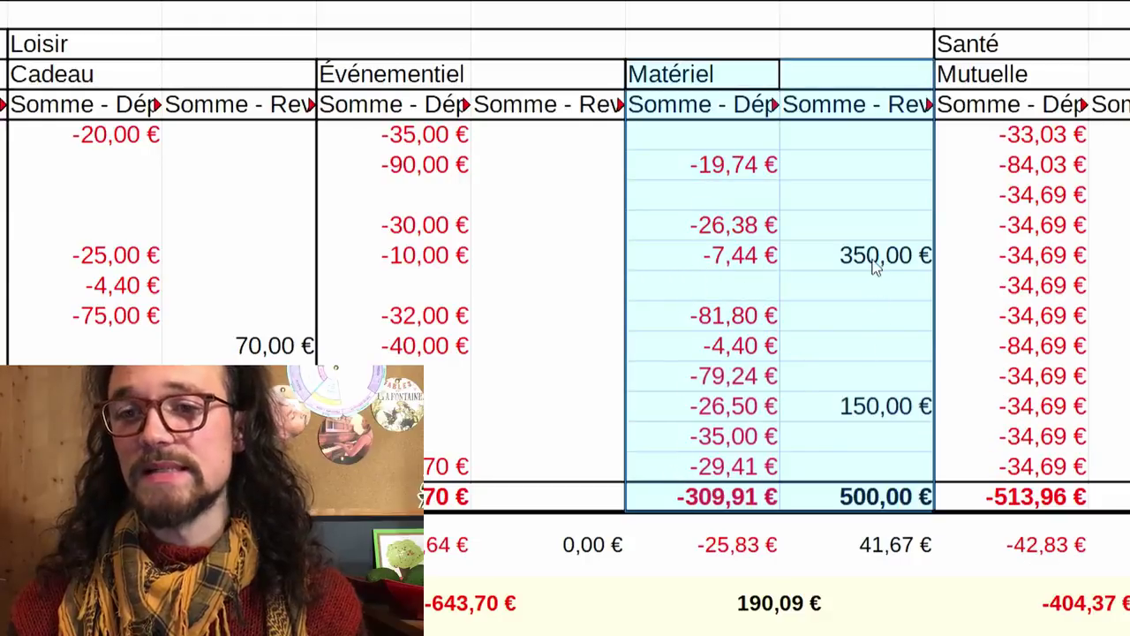
click(869, 408)
click(845, 505)
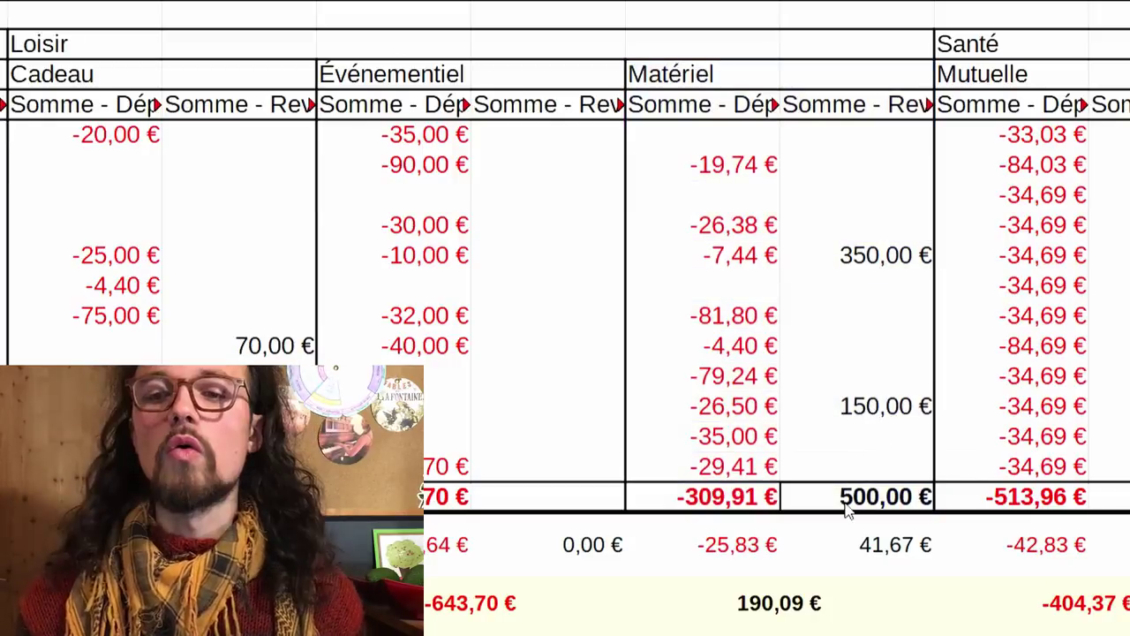
drag(858, 262, 869, 421)
drag(724, 165, 673, 457)
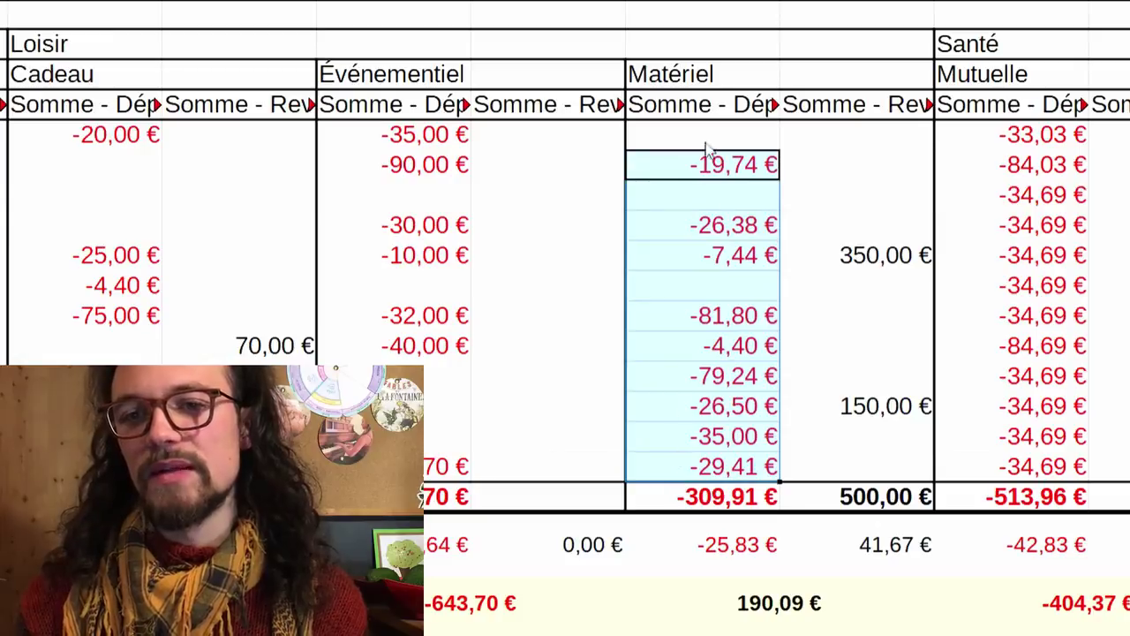
click(714, 511)
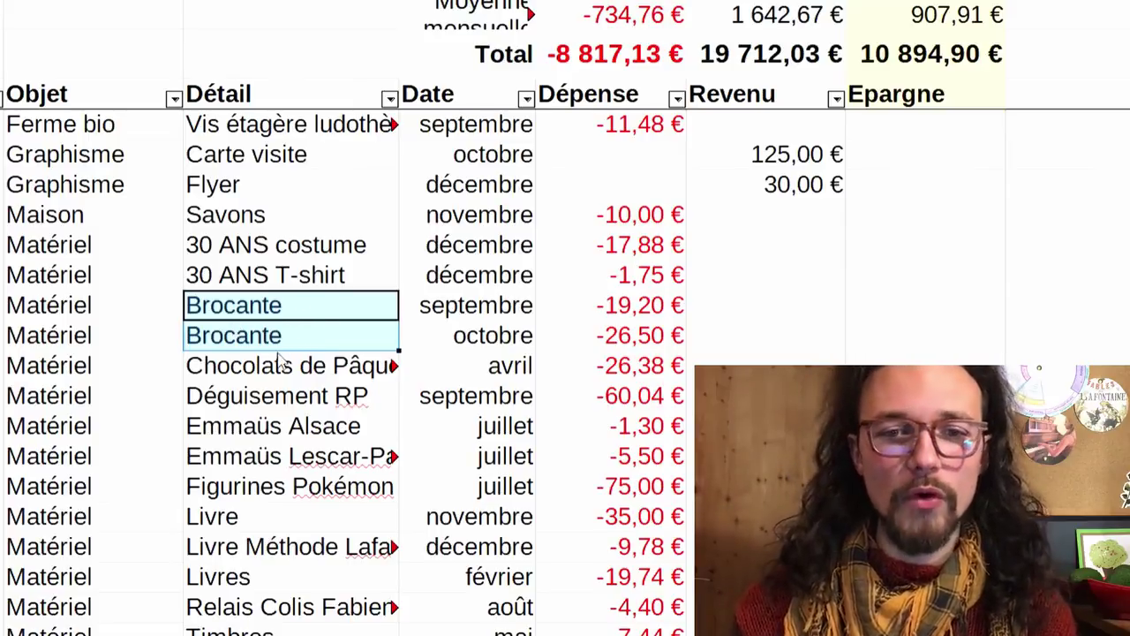
Examine the Matériel account lines by Détail, from the Chocolats de Pâques line onward.
click(288, 366)
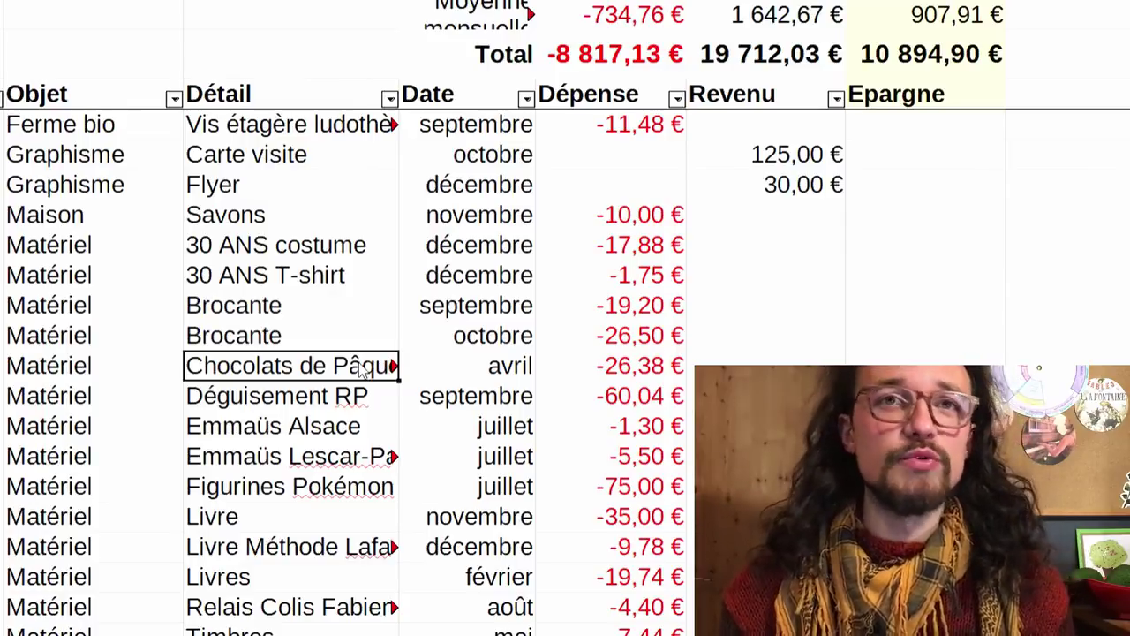
scroll(265, 371, down, 3)
scroll(265, 371, right, 2)
click(128, 399)
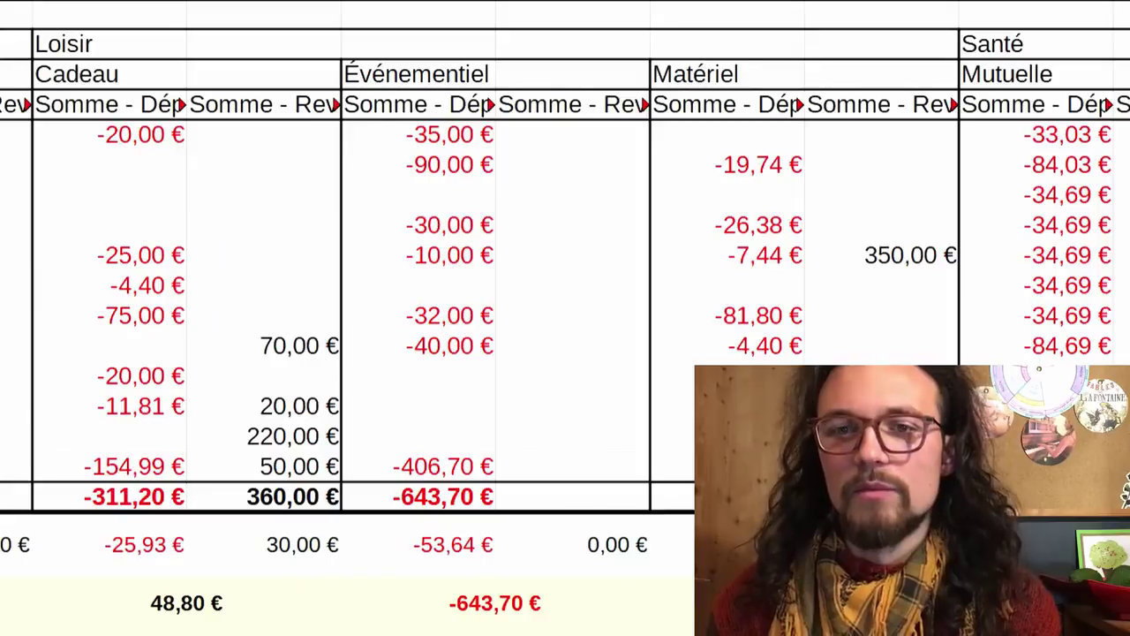
Examine the monthly Mutuelle expenses in the Santé block of the summary by object, selecting the avril and mars amounts.
scroll(278, 122, right, 5)
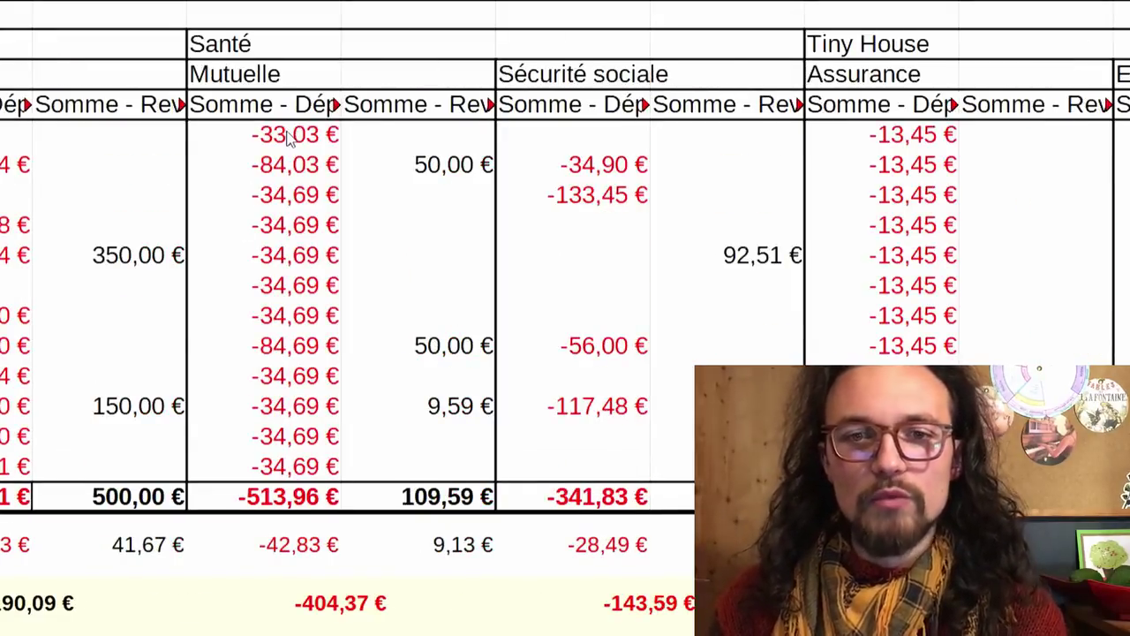
click(234, 226)
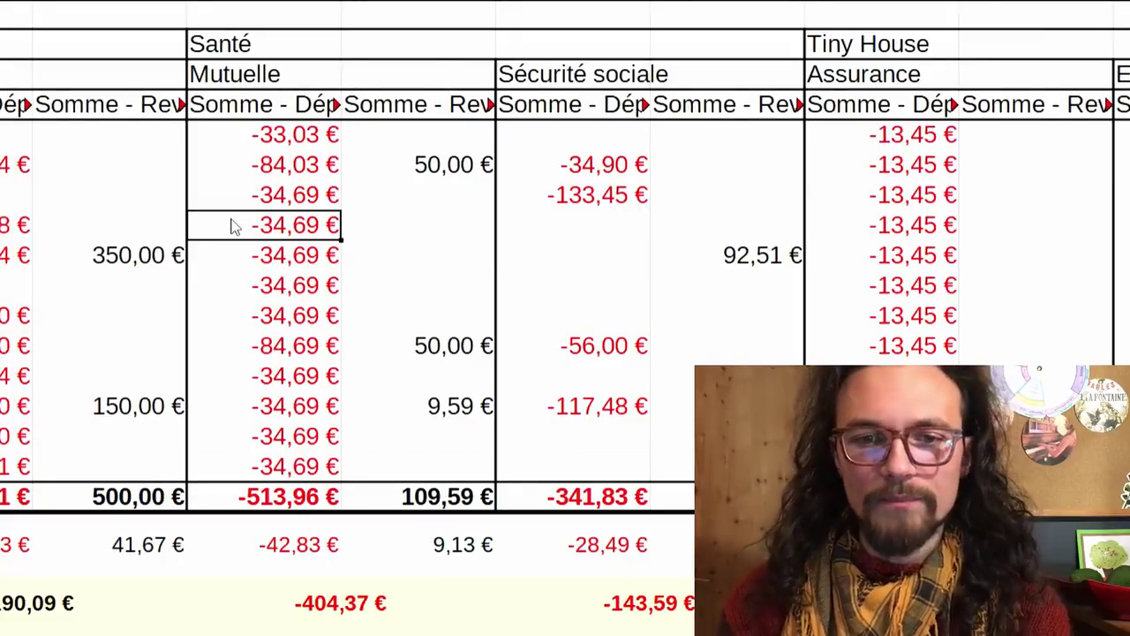
click(227, 195)
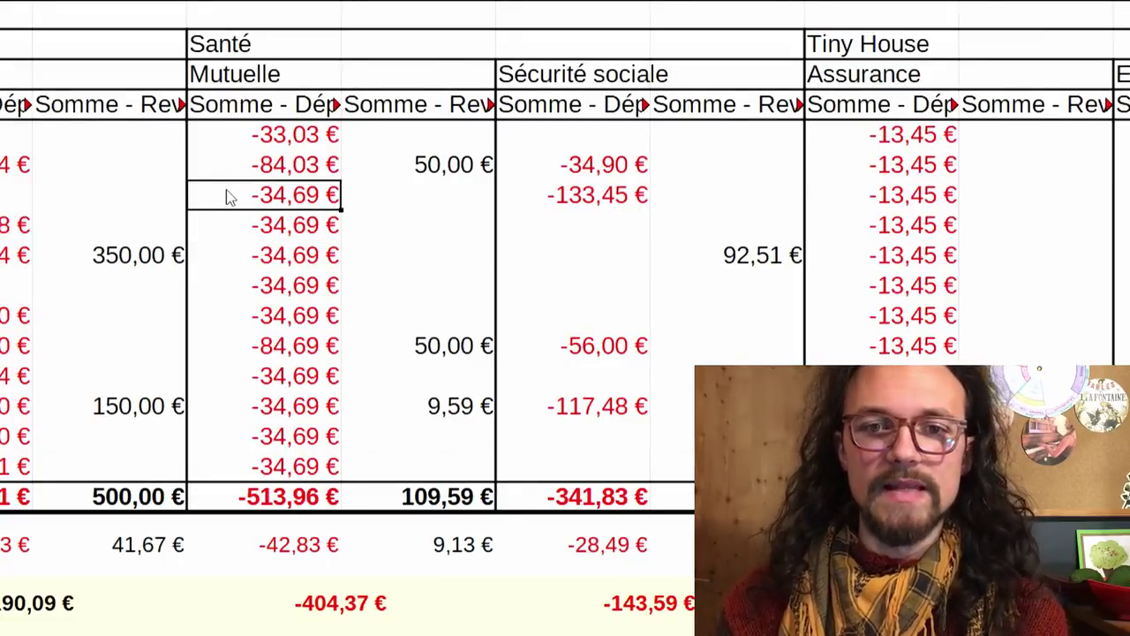
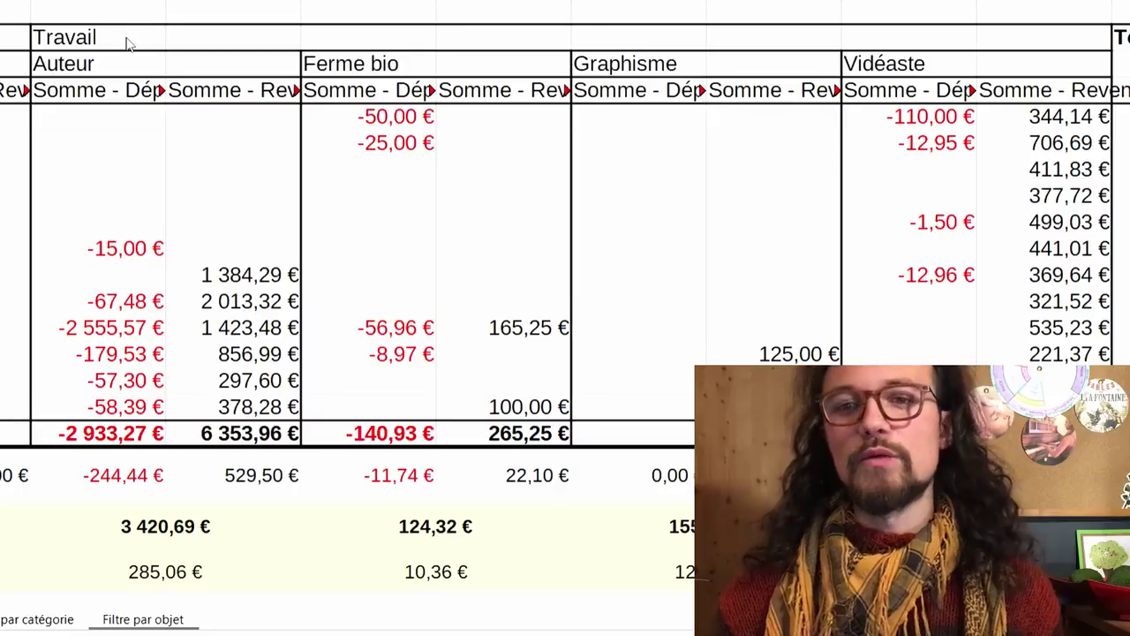
Highlight the whole Travail block in the summary by object, from its heading to the Vidéaste revenue total.
drag(126, 42, 1042, 433)
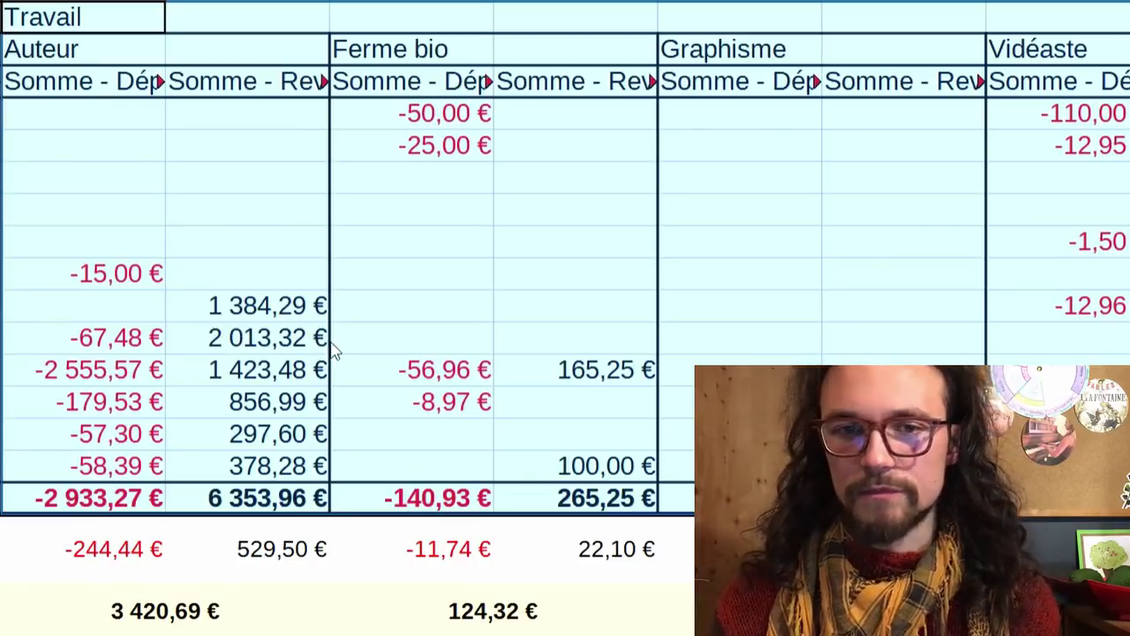
Examine the Auteur expenses and revenues in the Travail block, selecting their yearly totals, the août revenue and the septembre expense.
click(92, 57)
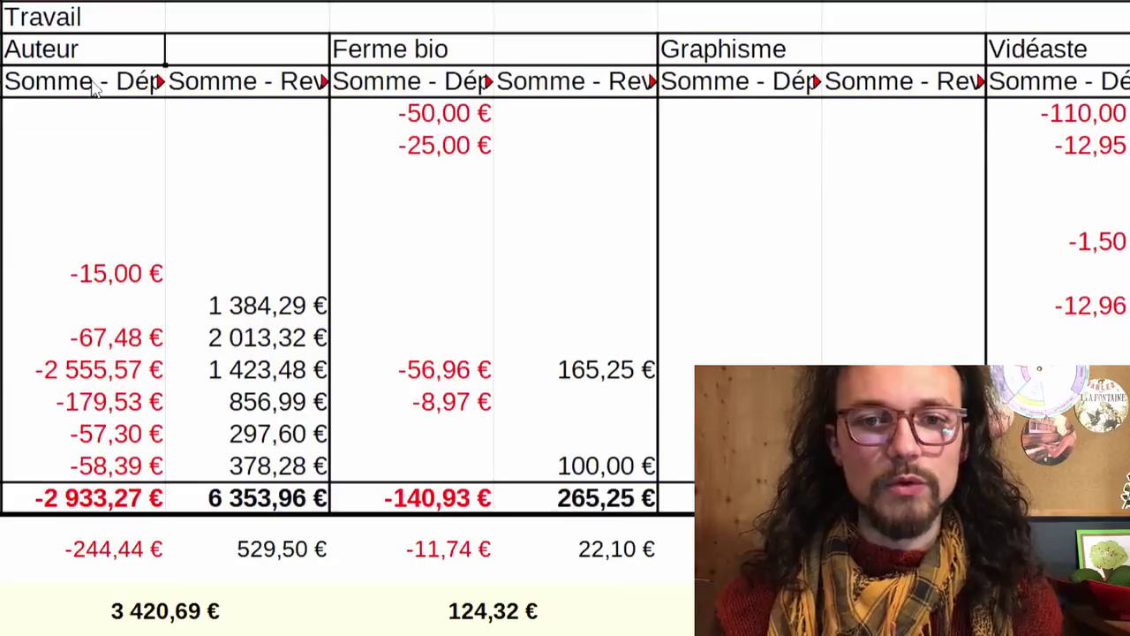
click(295, 496)
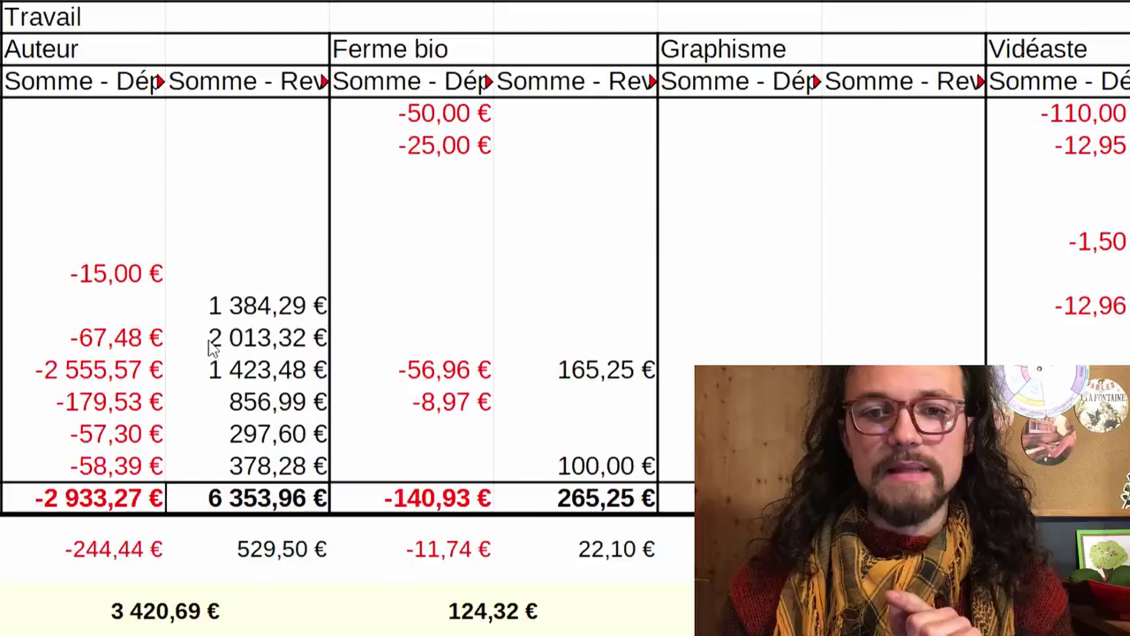
click(203, 349)
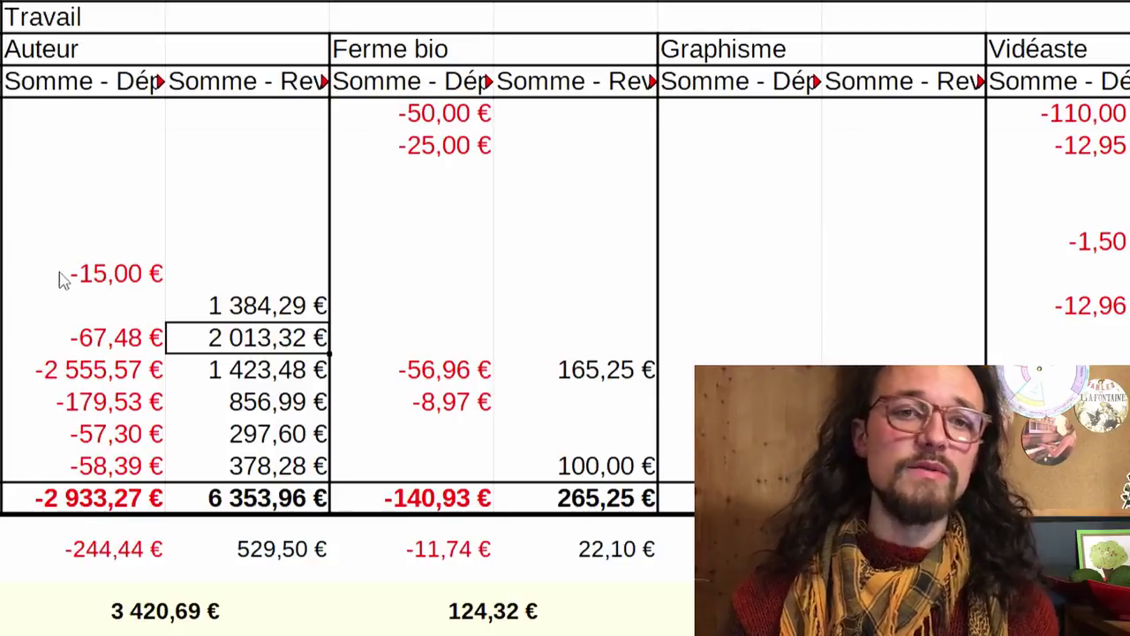
drag(63, 280, 54, 474)
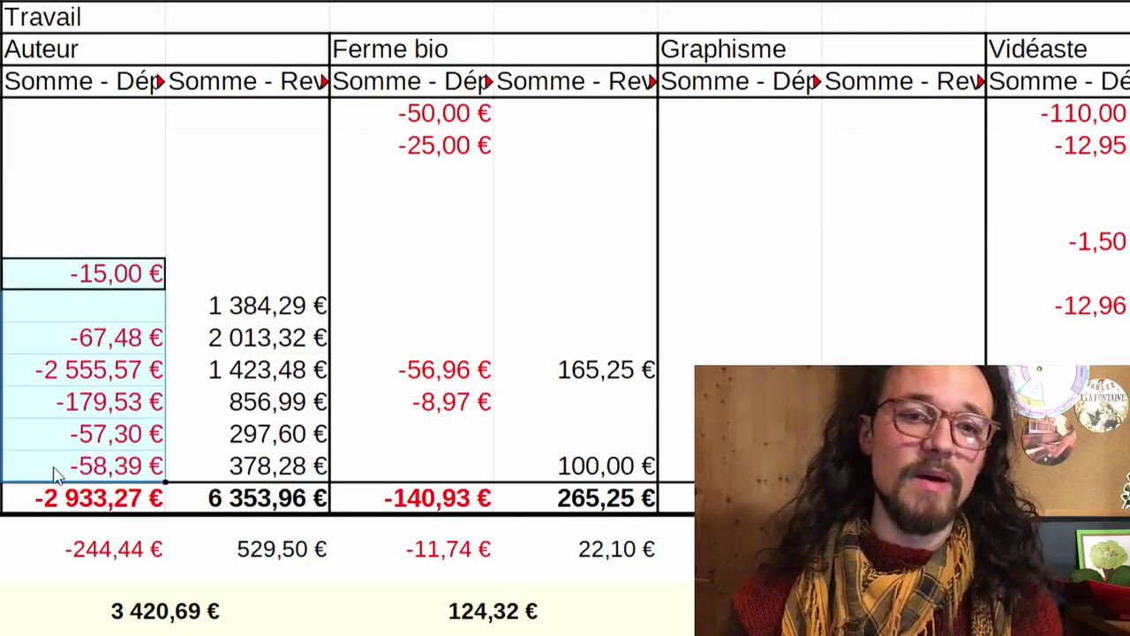
click(53, 499)
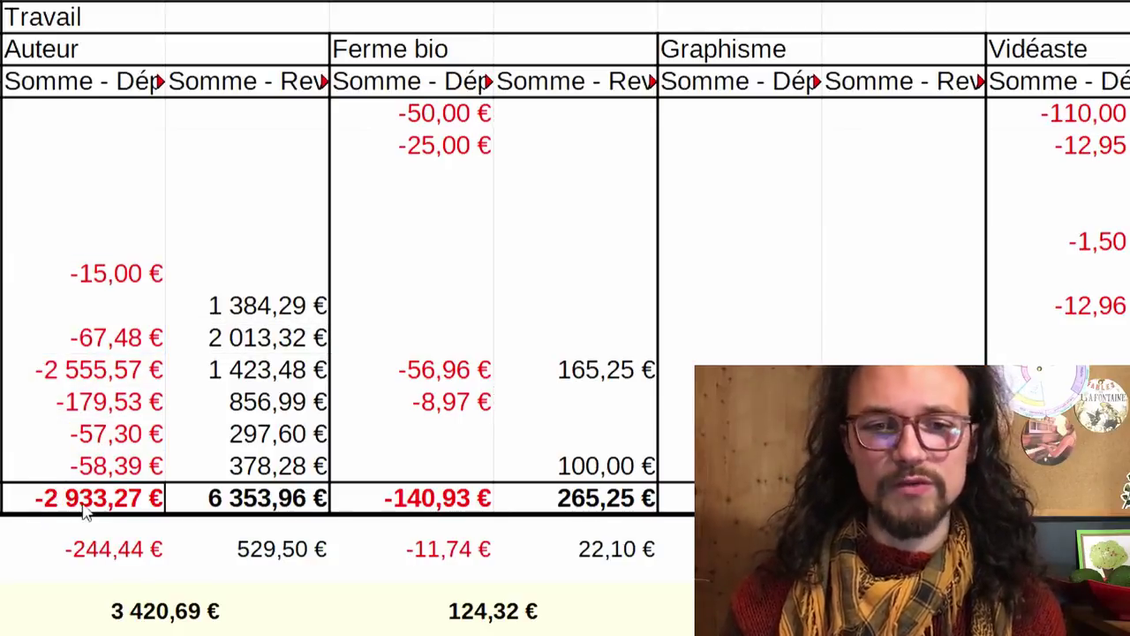
click(111, 381)
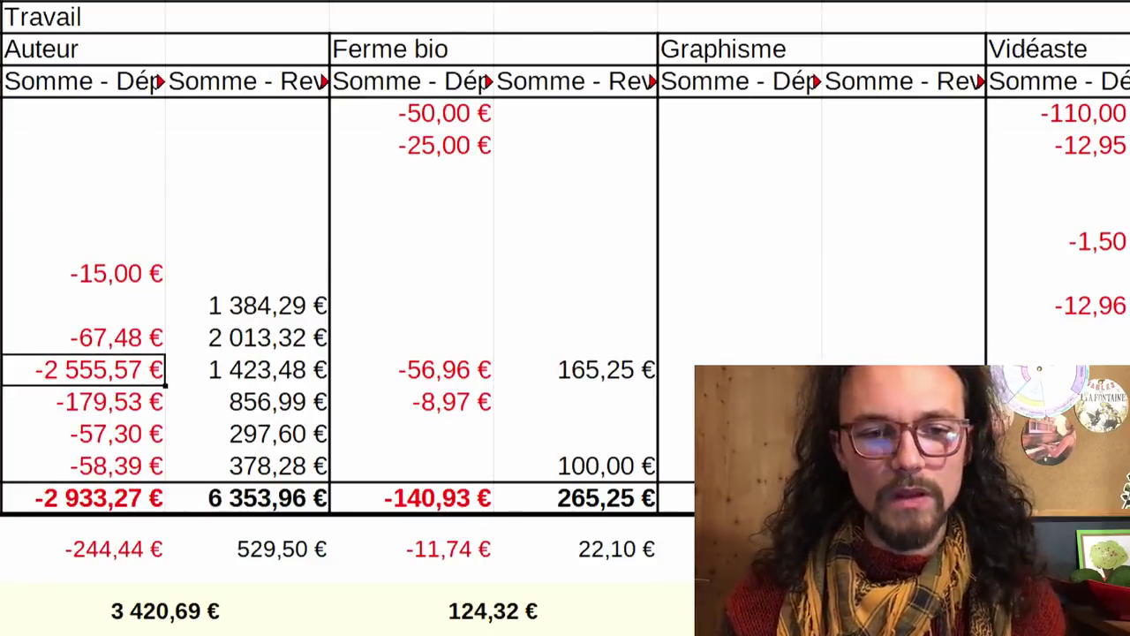
Examine the Auteur account lines by Détail, selecting the Marque-pages expense and the Timbres colis lines with their amounts.
click(27, 631)
scroll(75, 215, down, 1)
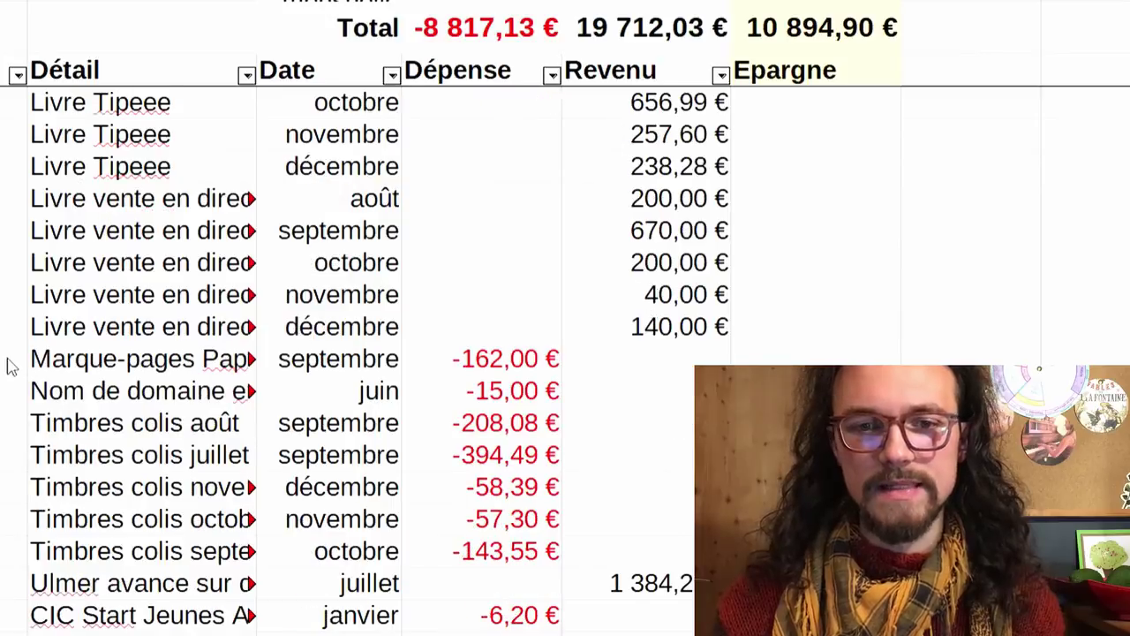
click(450, 362)
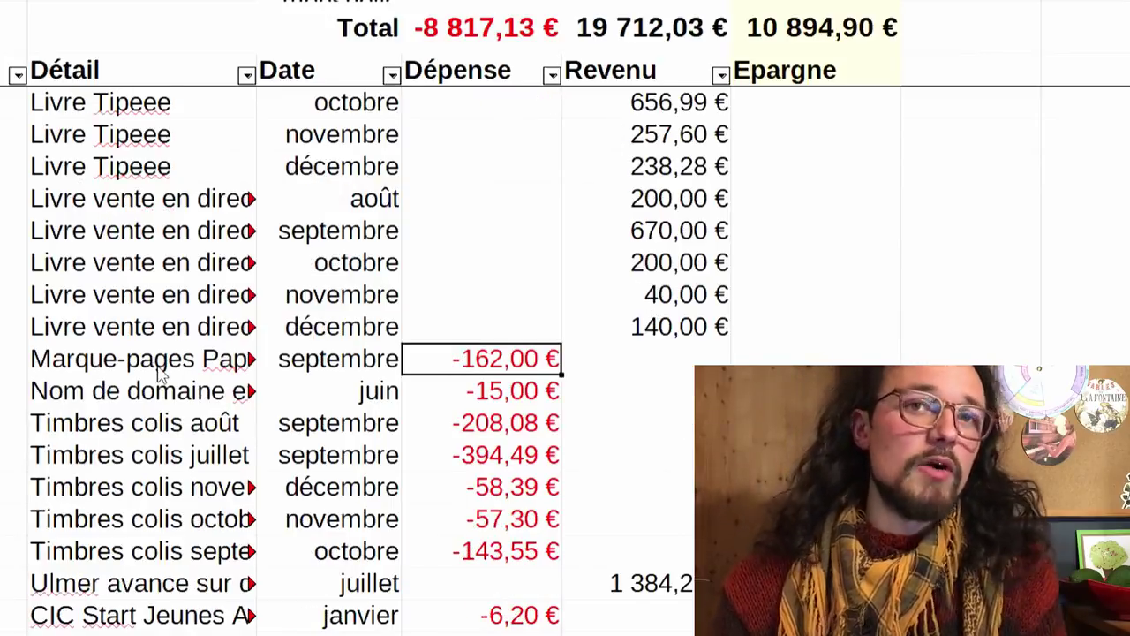
drag(123, 426, 106, 552)
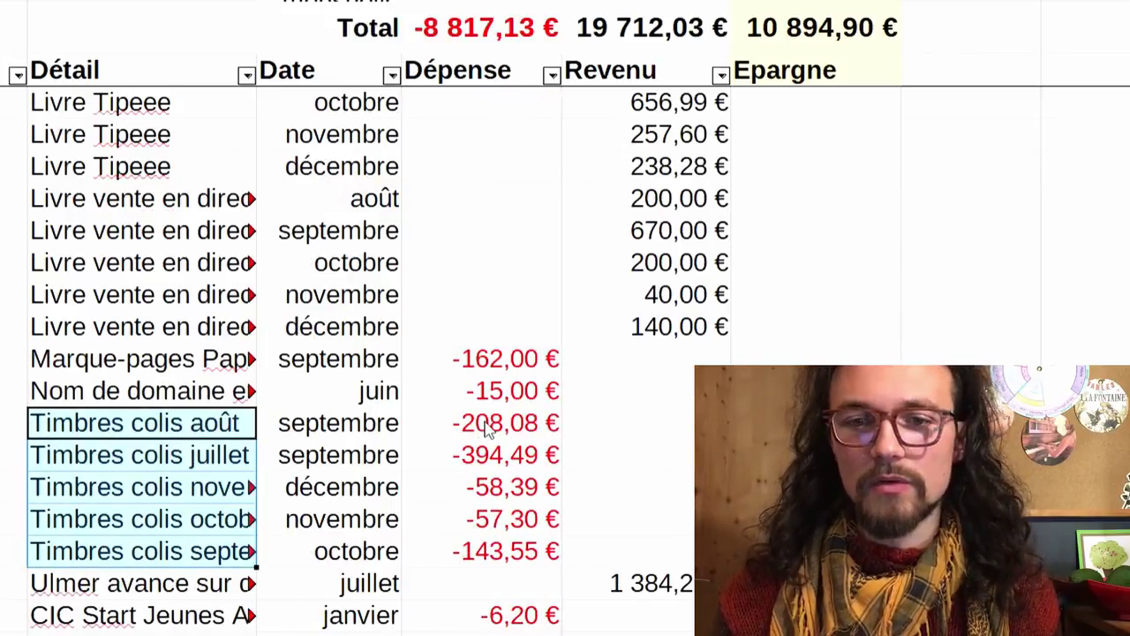
drag(451, 429, 450, 547)
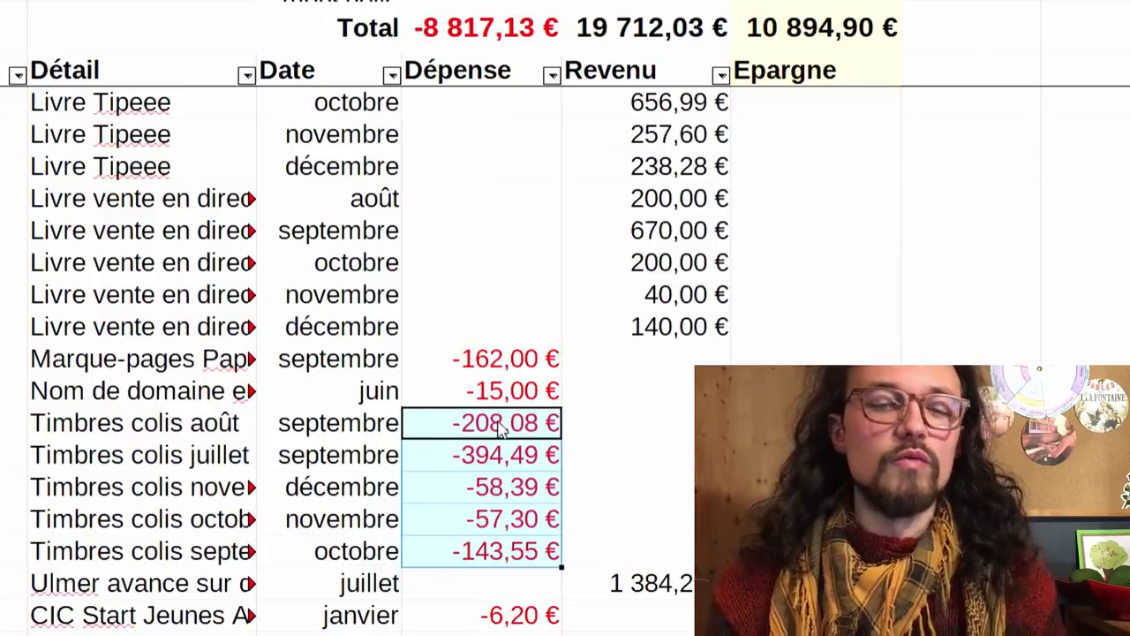
click(408, 461)
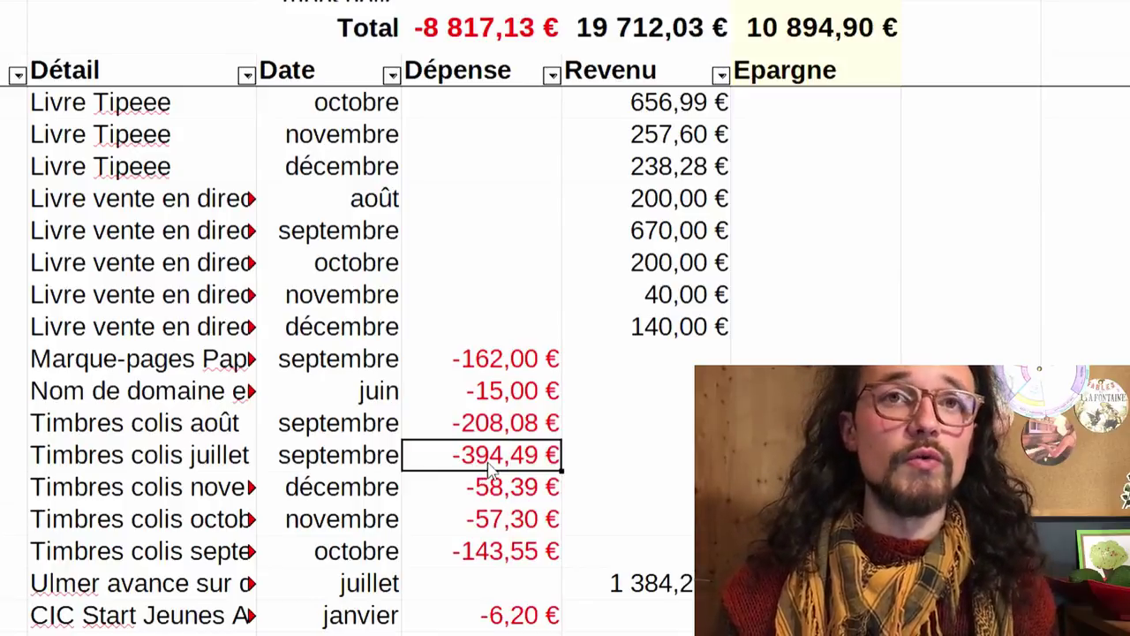
click(470, 430)
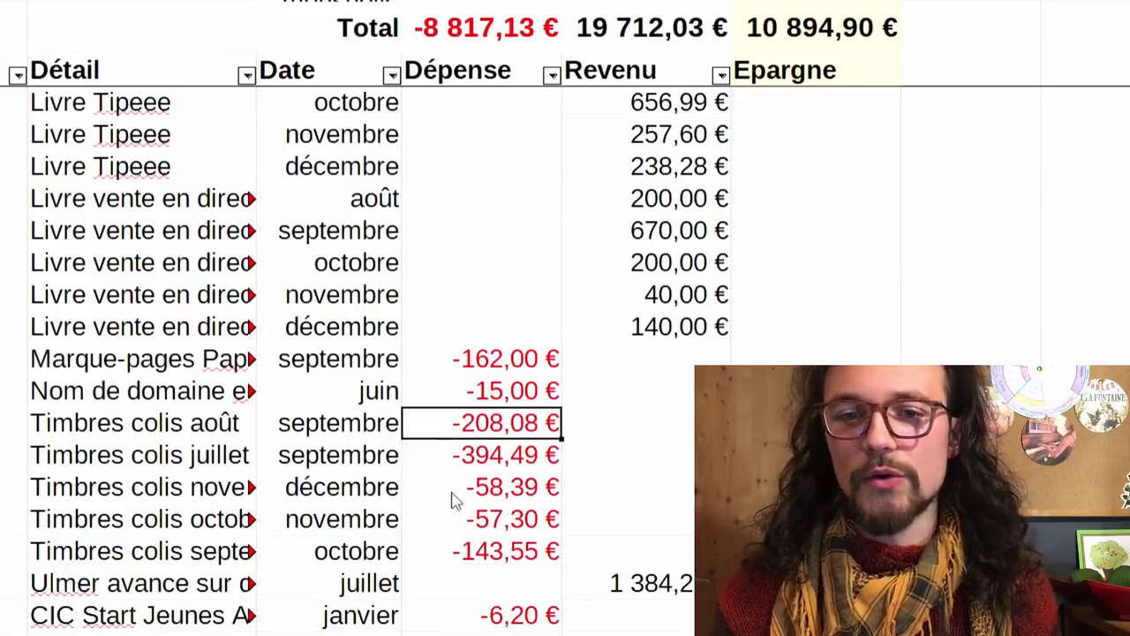
click(443, 549)
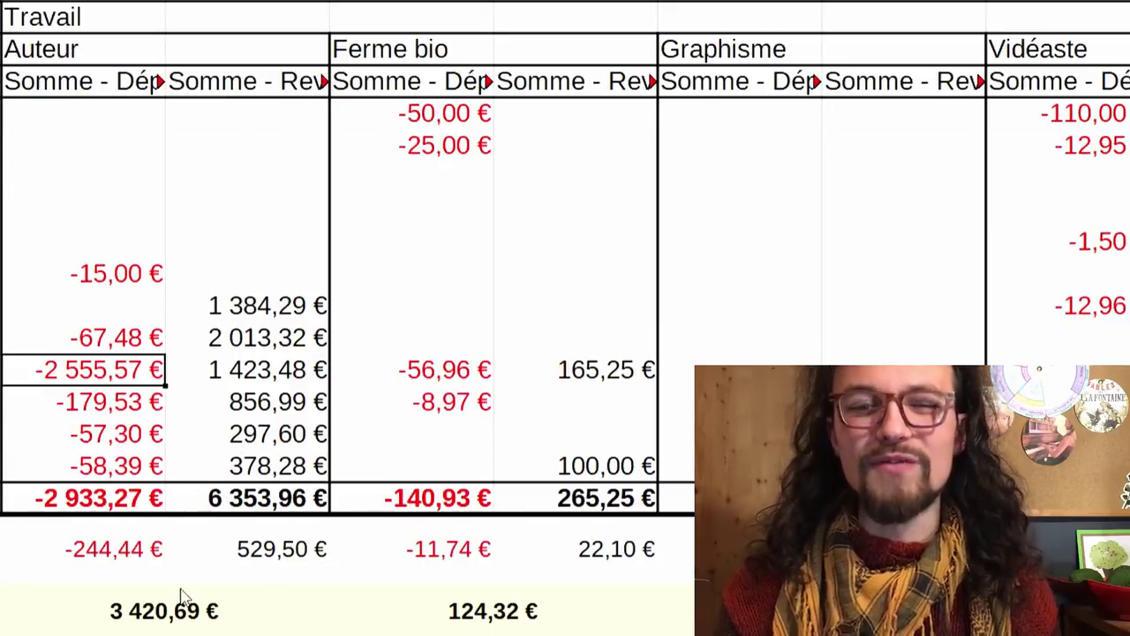
Check the Auteur yearly balance in the summary by object, and examine the Ferme bio septembre and décembre revenues and yearly revenue total.
click(135, 618)
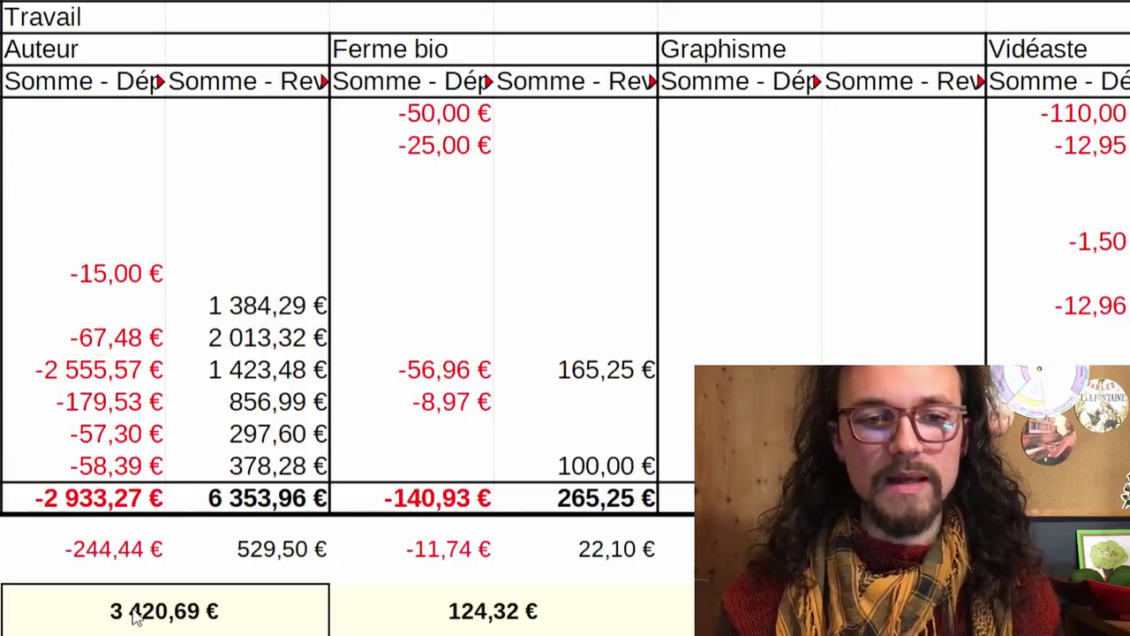
key(Down)
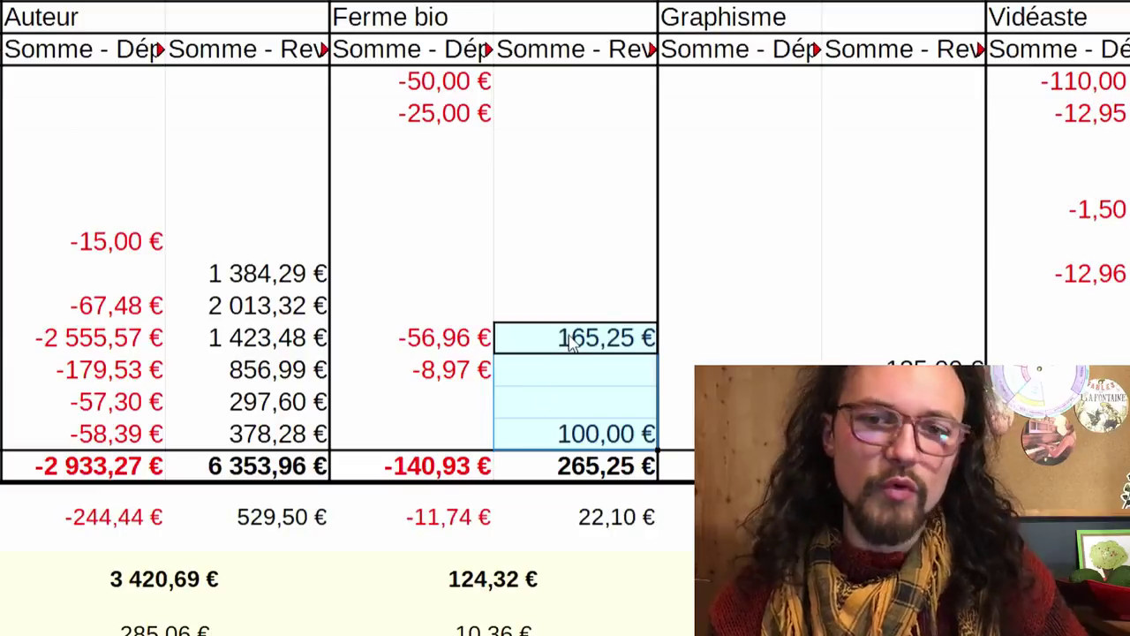
click(570, 344)
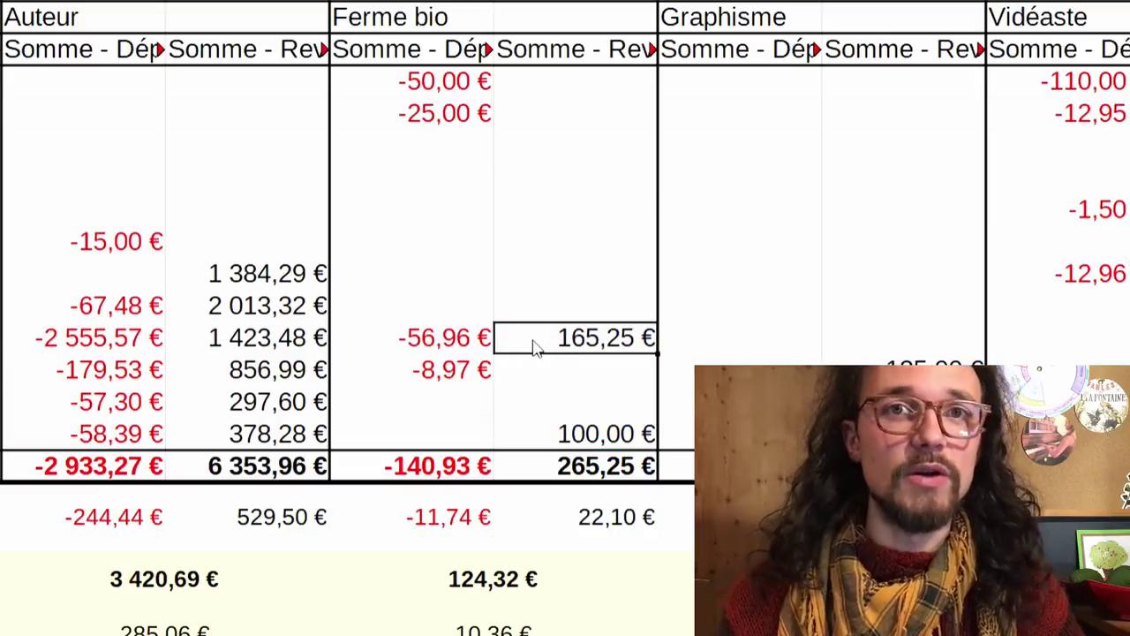
click(557, 436)
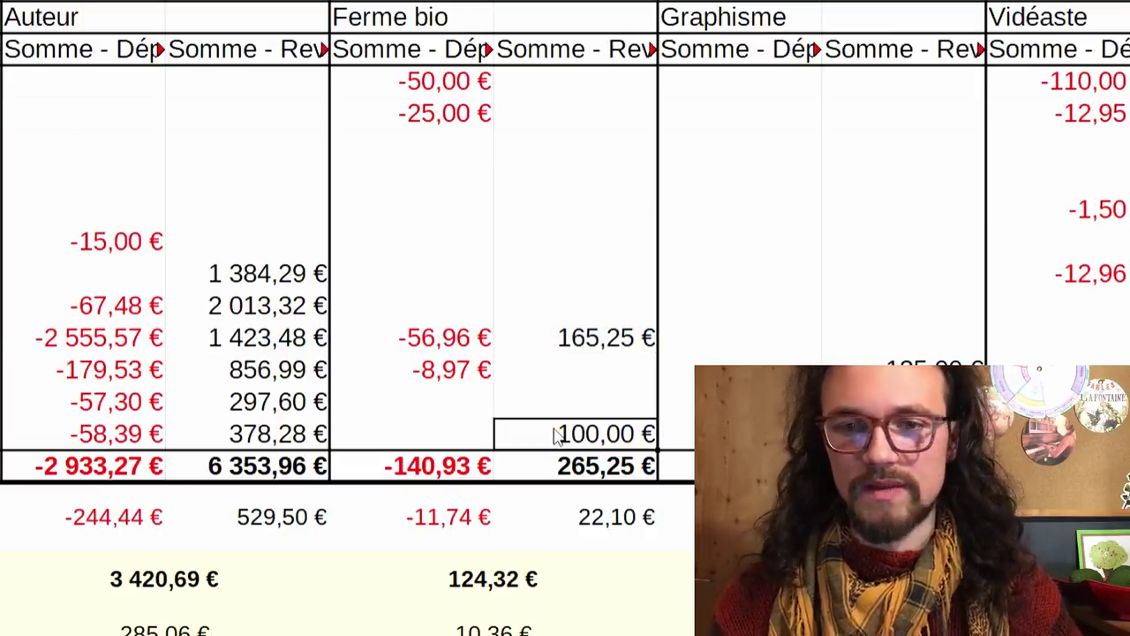
click(560, 468)
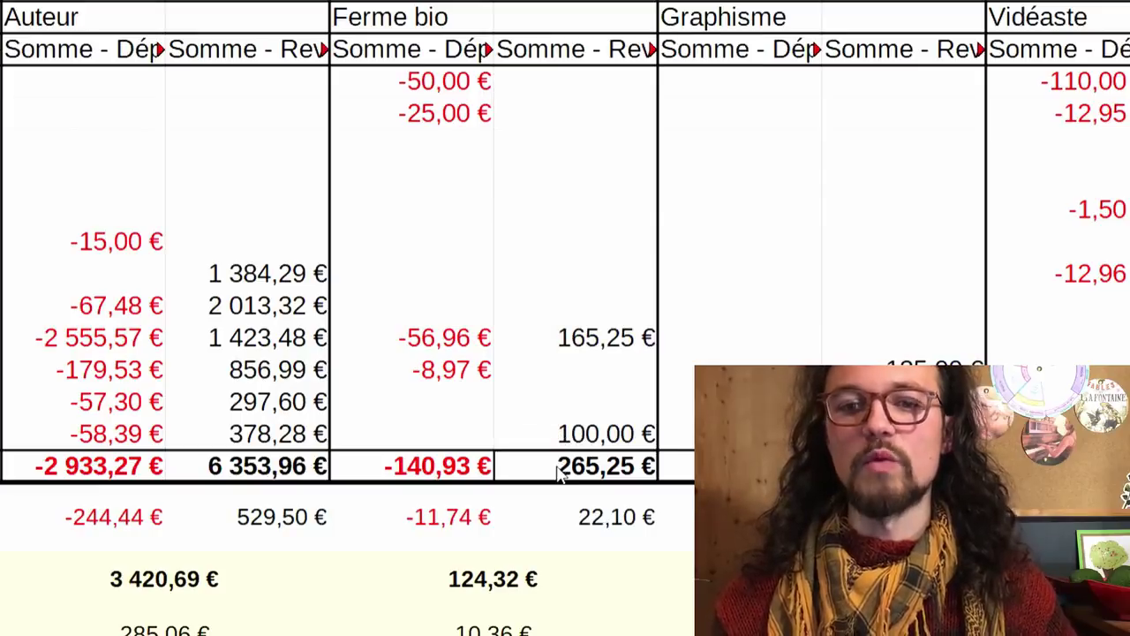
Highlight the Graphisme block in the summary by object, and examine its octobre and décembre revenues and yearly revenue total.
drag(740, 81, 758, 165)
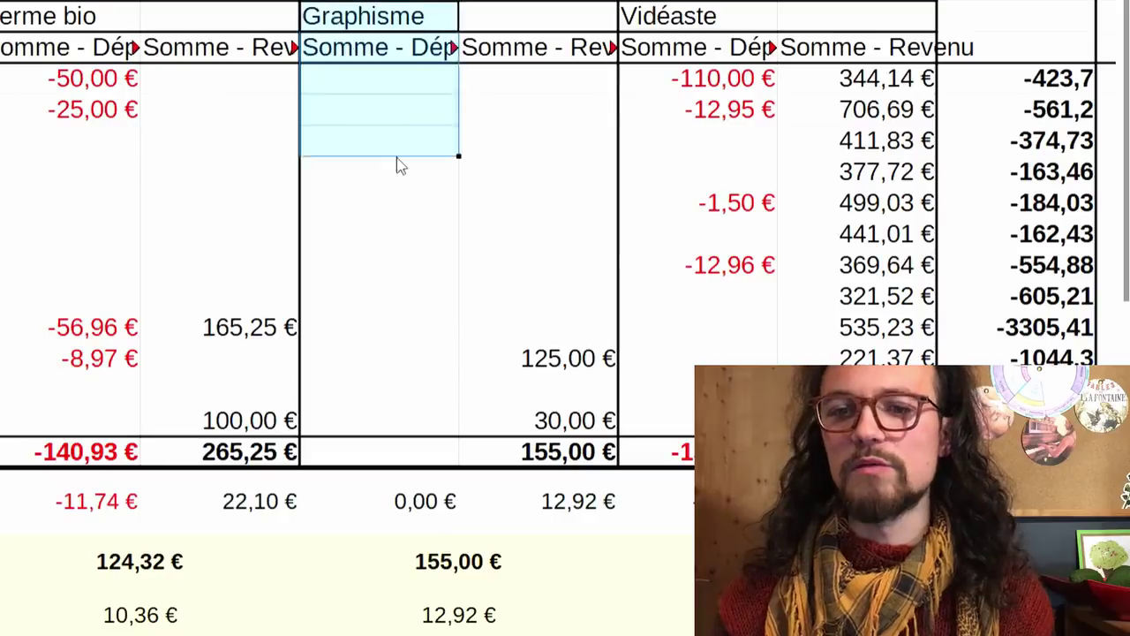
drag(396, 166, 584, 457)
click(522, 371)
click(511, 431)
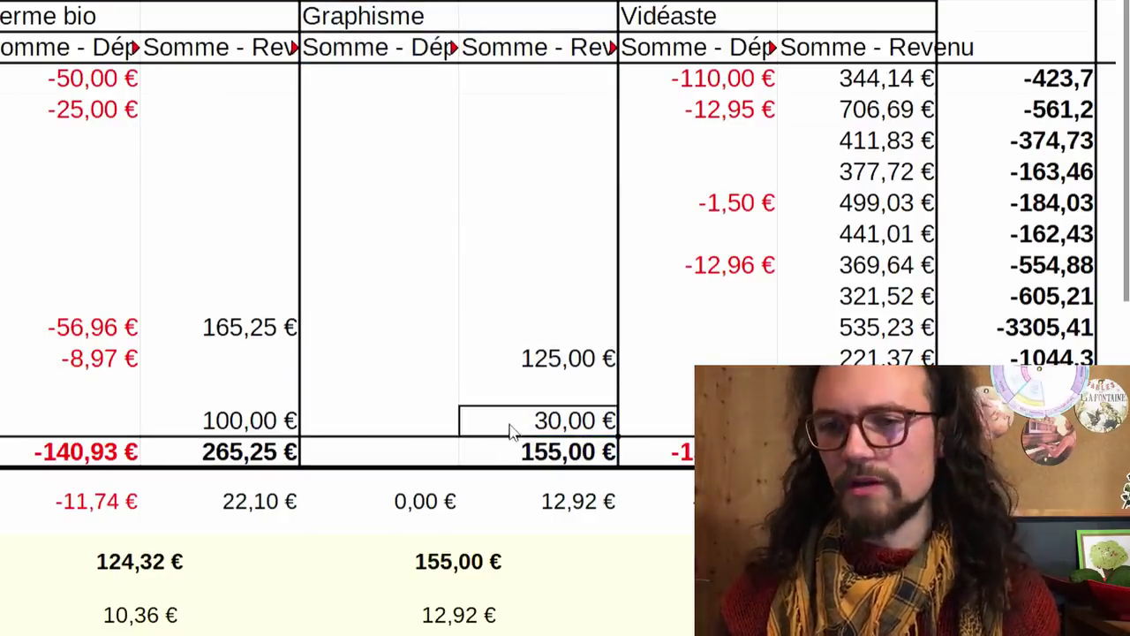
click(505, 459)
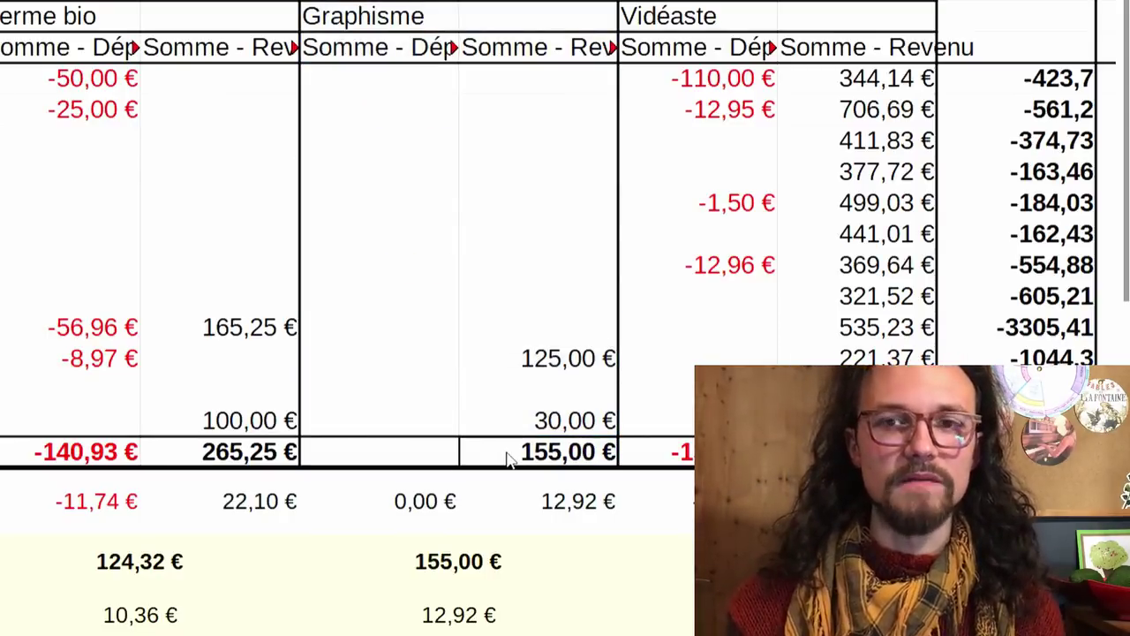
drag(379, 16, 547, 433)
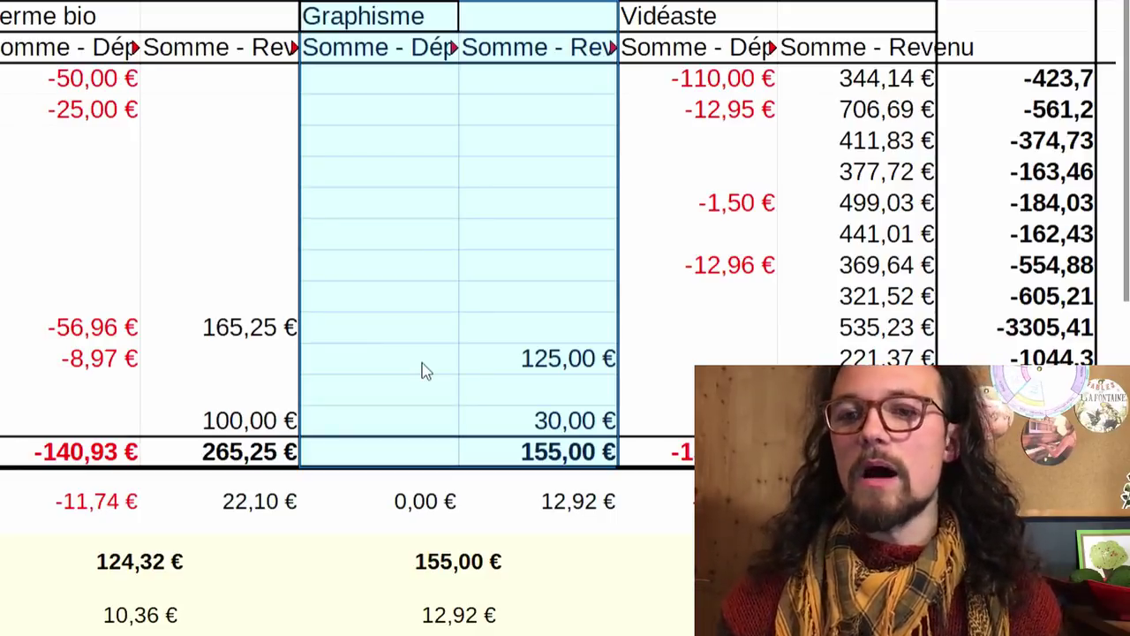
click(519, 365)
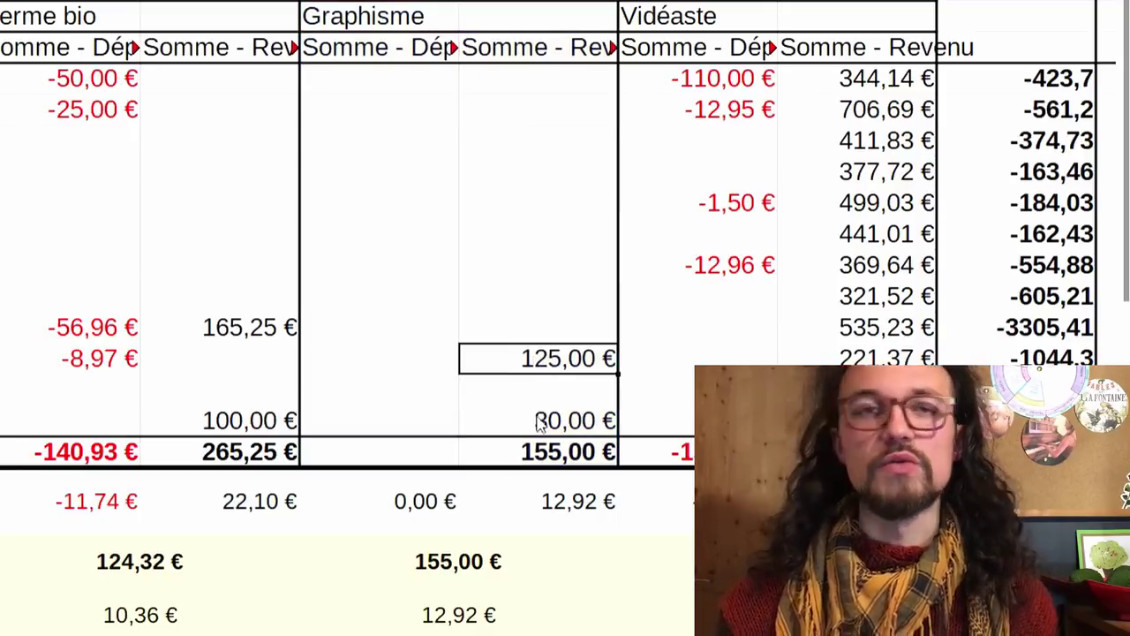
click(540, 422)
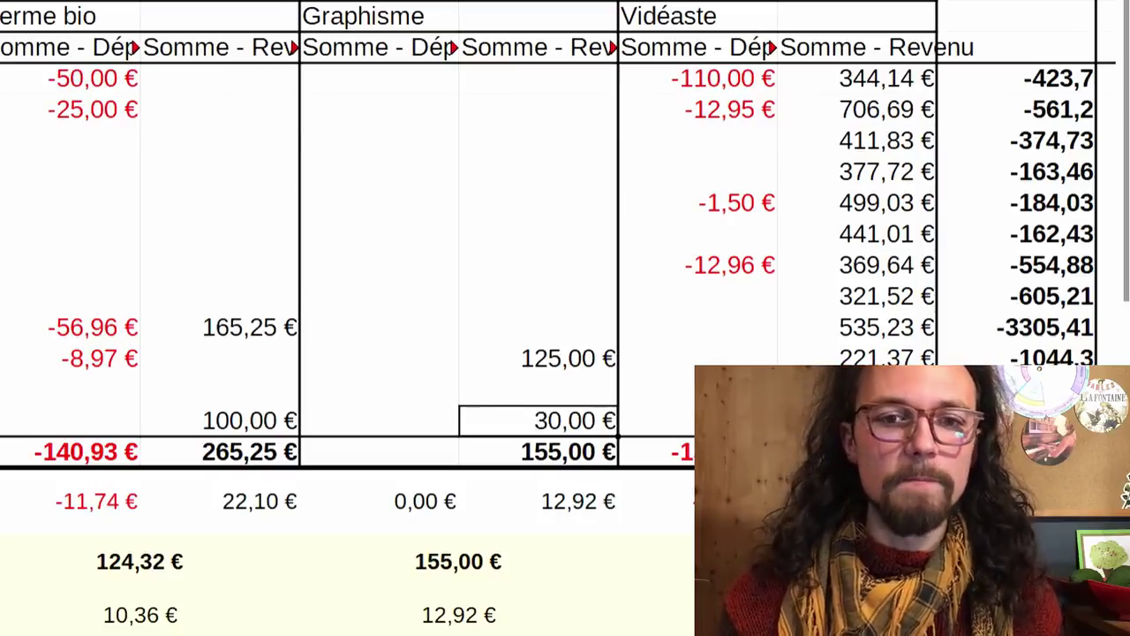
click(399, 357)
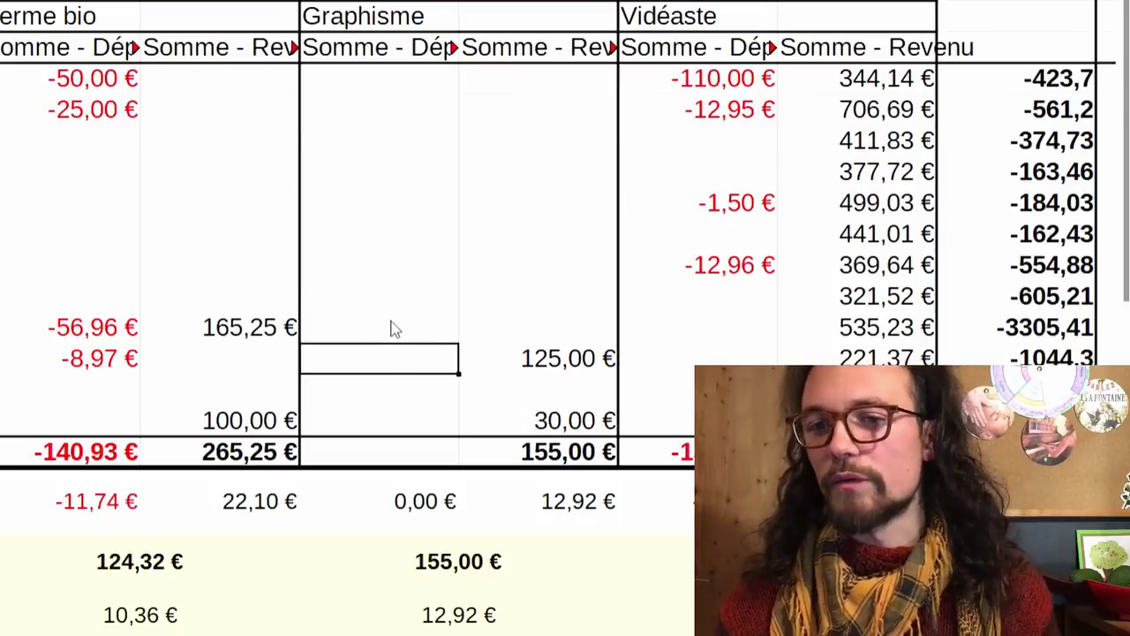
click(485, 358)
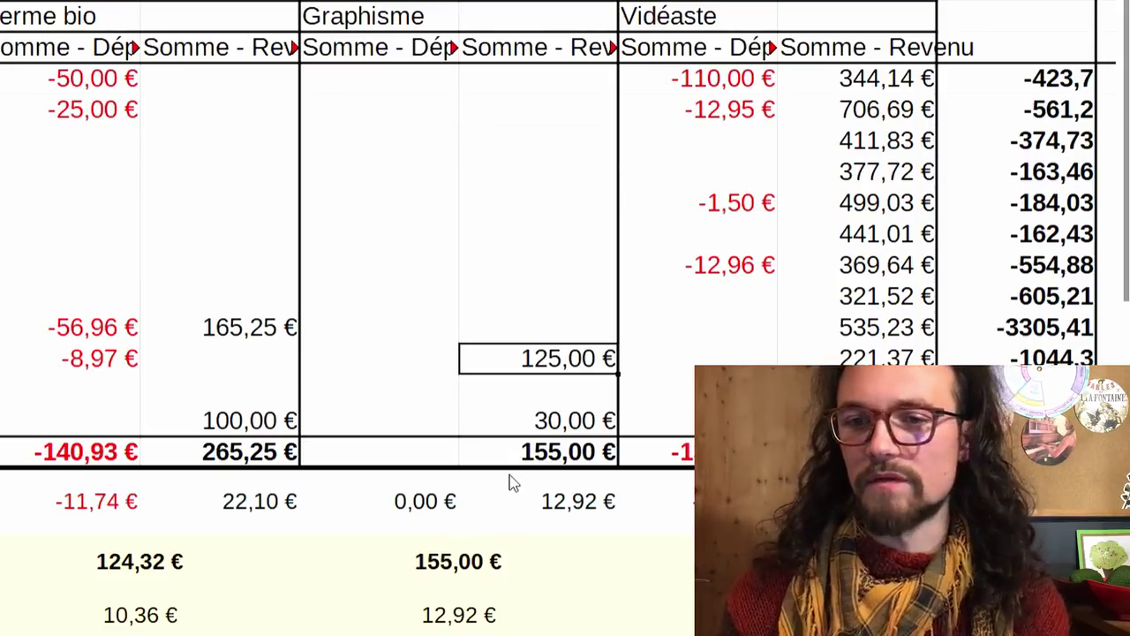
Examine the Vidéaste block's yearly balance and its expense column, selecting the janvier, février and juillet expenses.
click(667, 463)
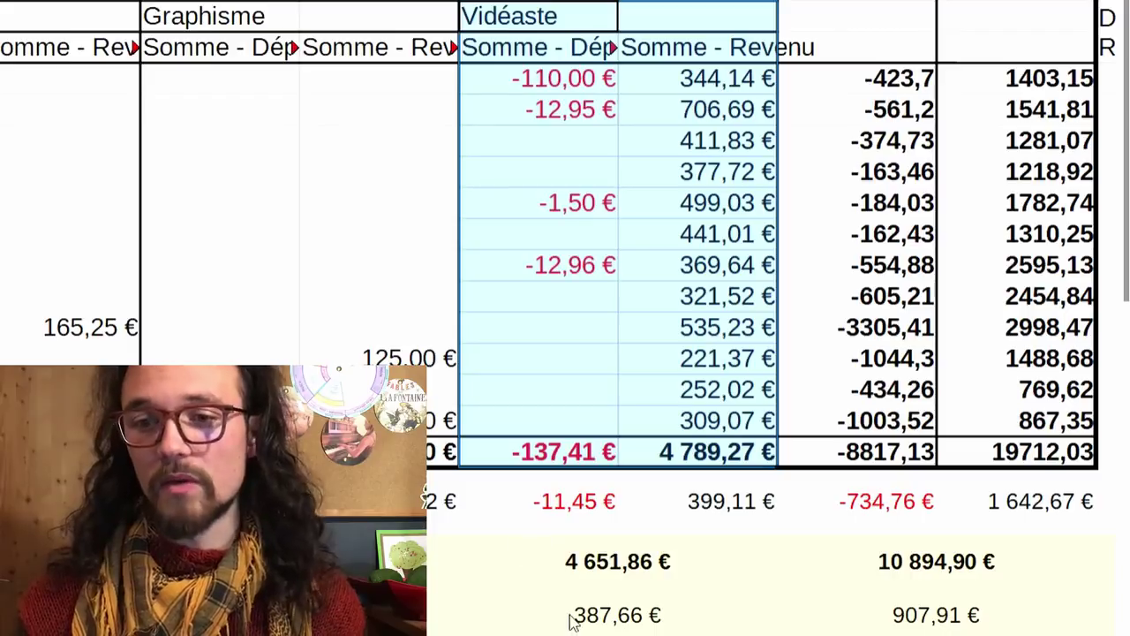
click(561, 581)
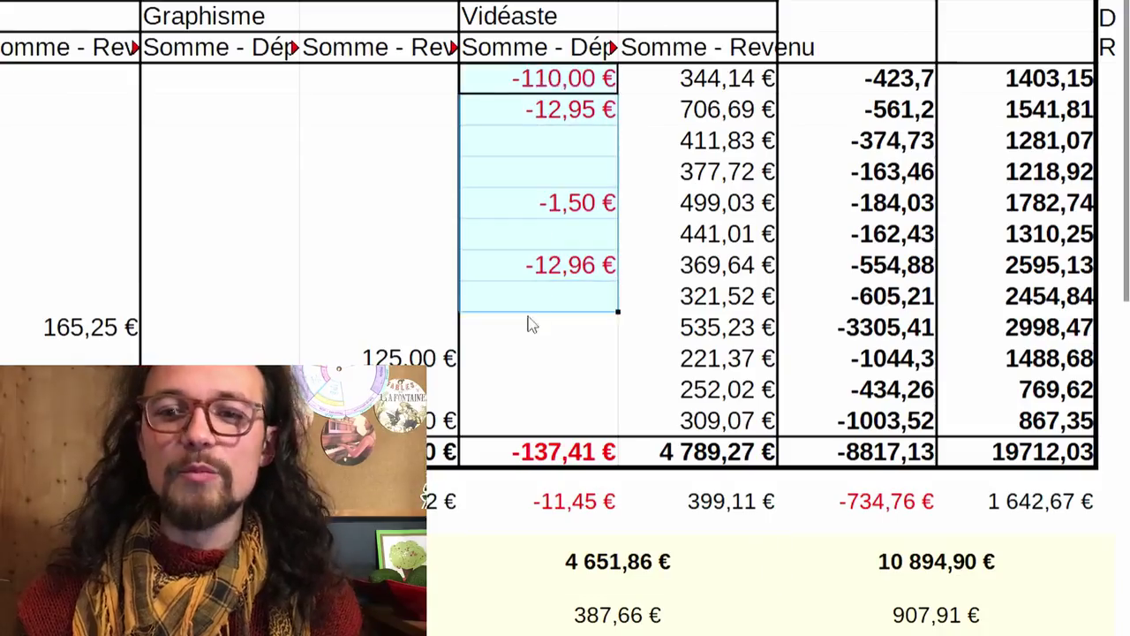
click(521, 82)
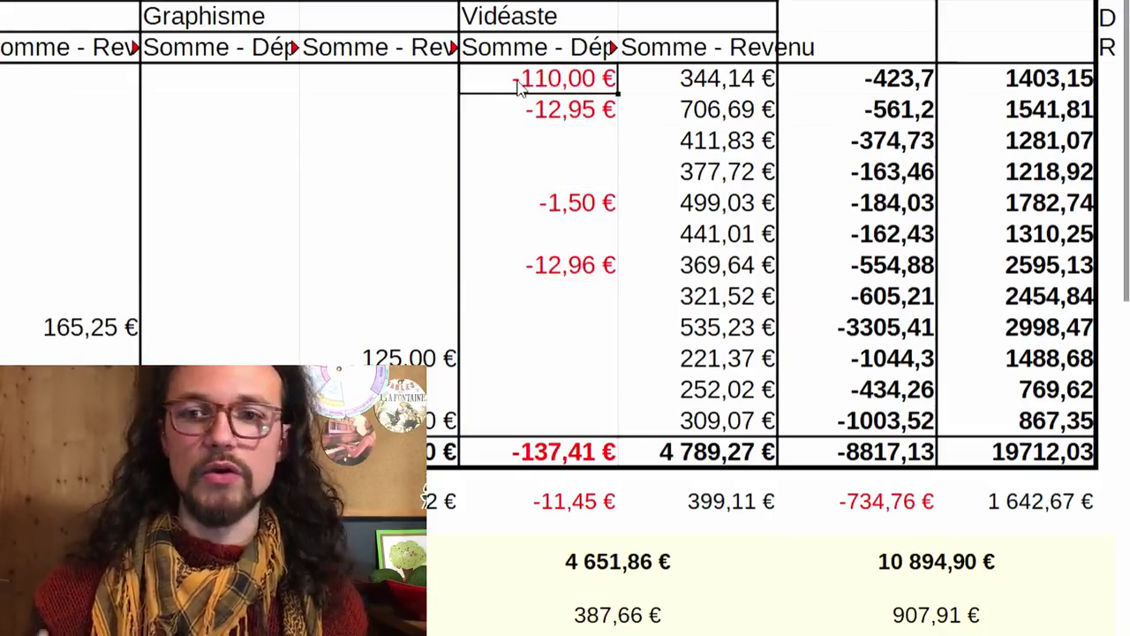
drag(529, 109, 522, 269)
click(565, 120)
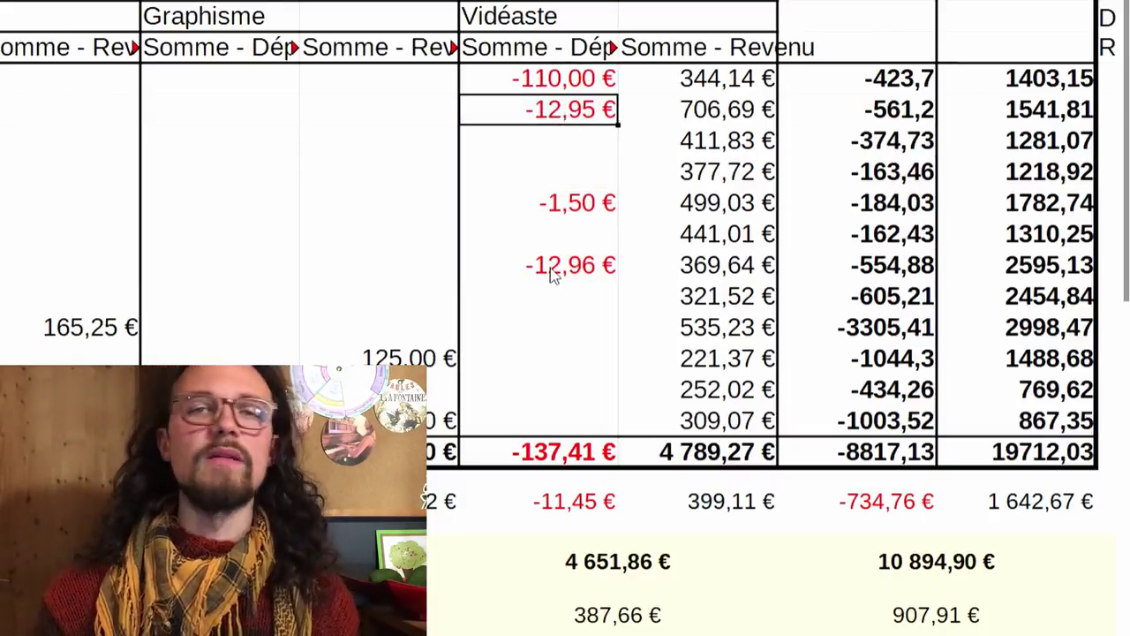
click(552, 272)
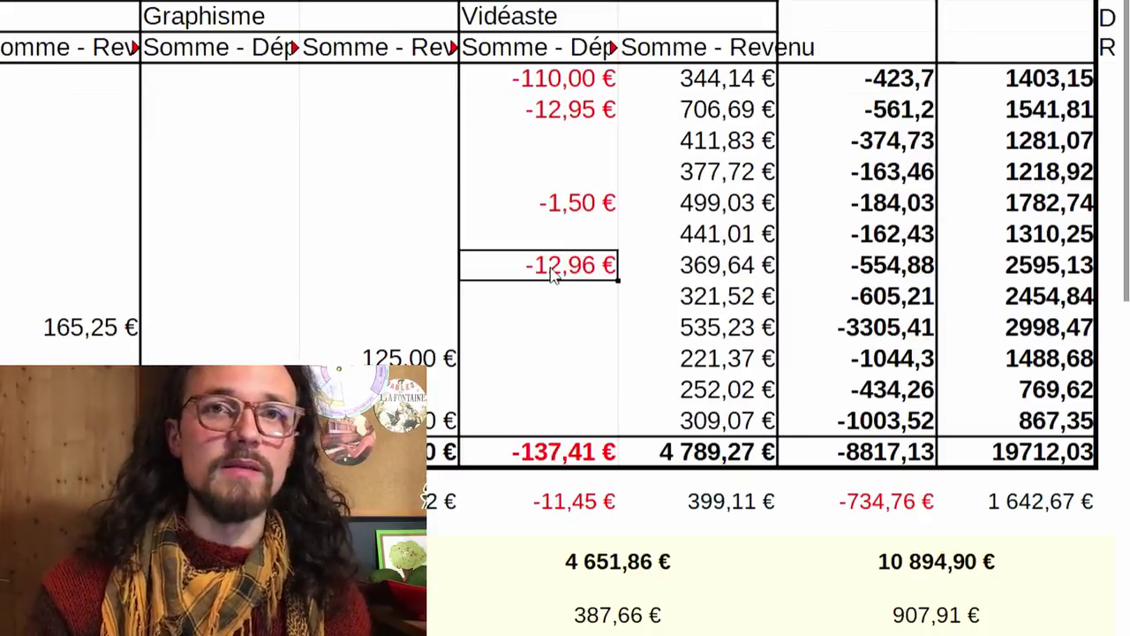
Select the Vidéaste yearly revenue total, then its yearly balance and its monthly average to examine them.
click(656, 458)
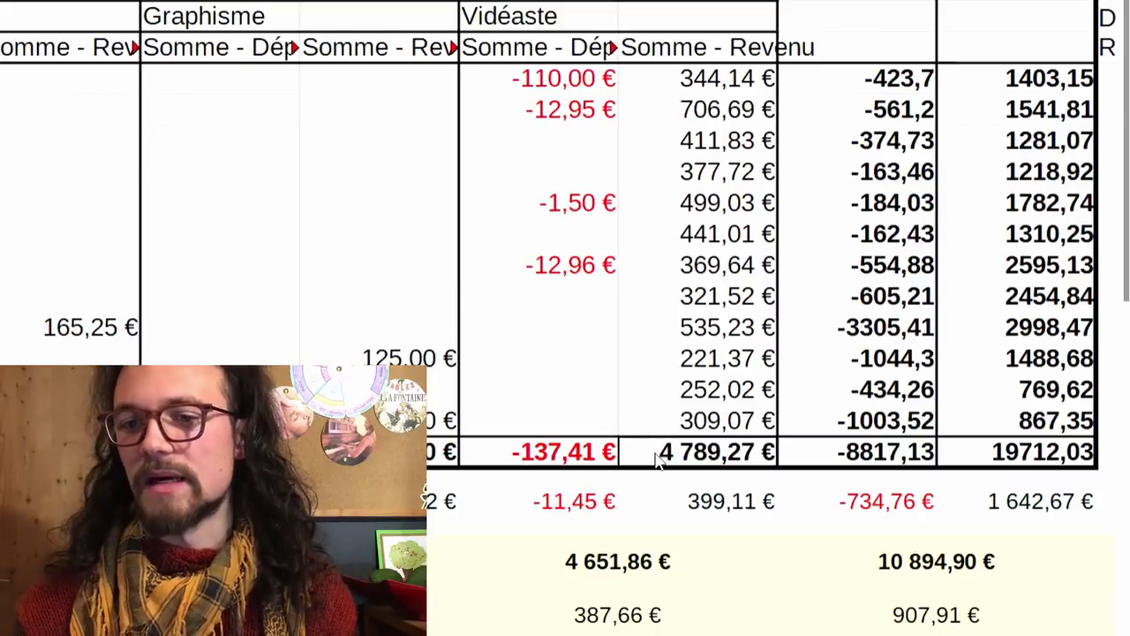
click(591, 574)
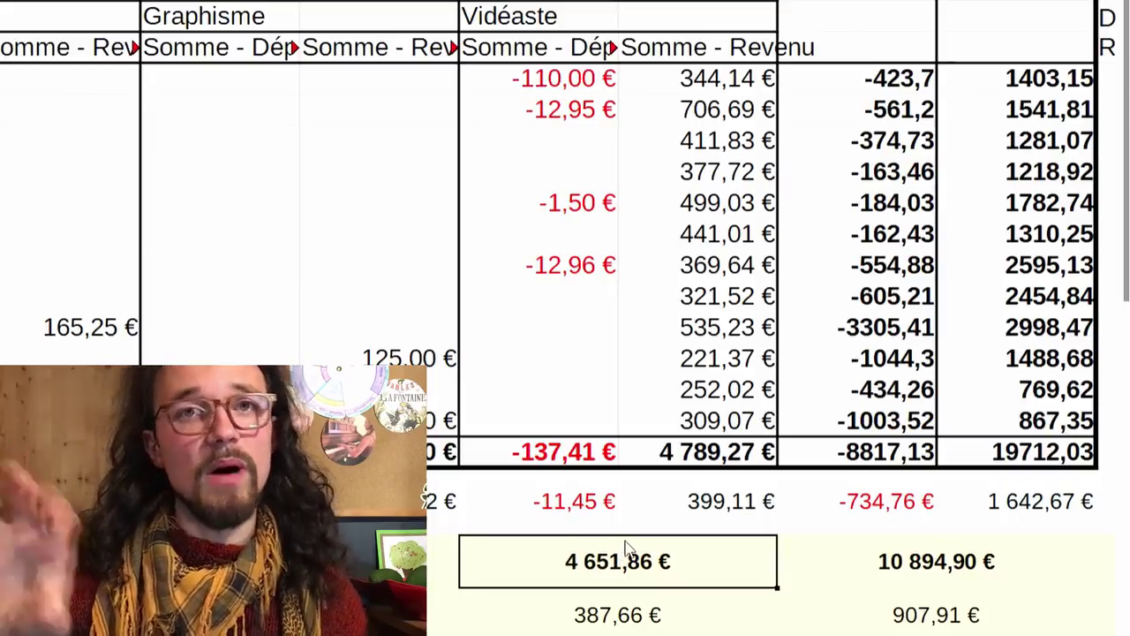
click(604, 625)
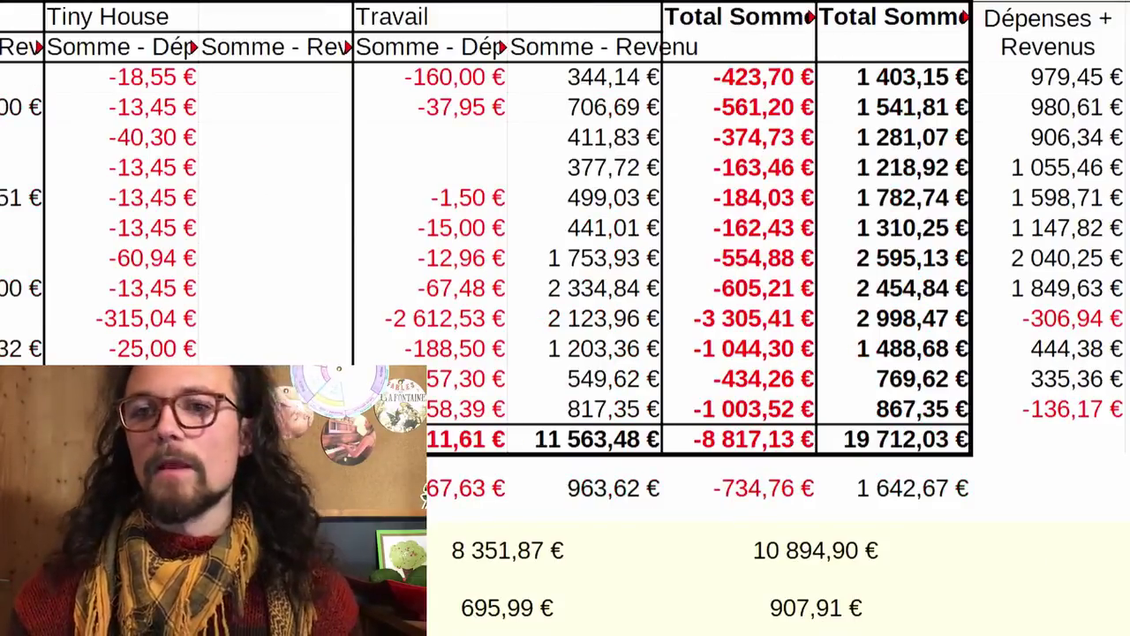
Highlight the overall expense and revenue total columns in the summary by category, from their headings to the yearly totals.
drag(733, 22, 876, 444)
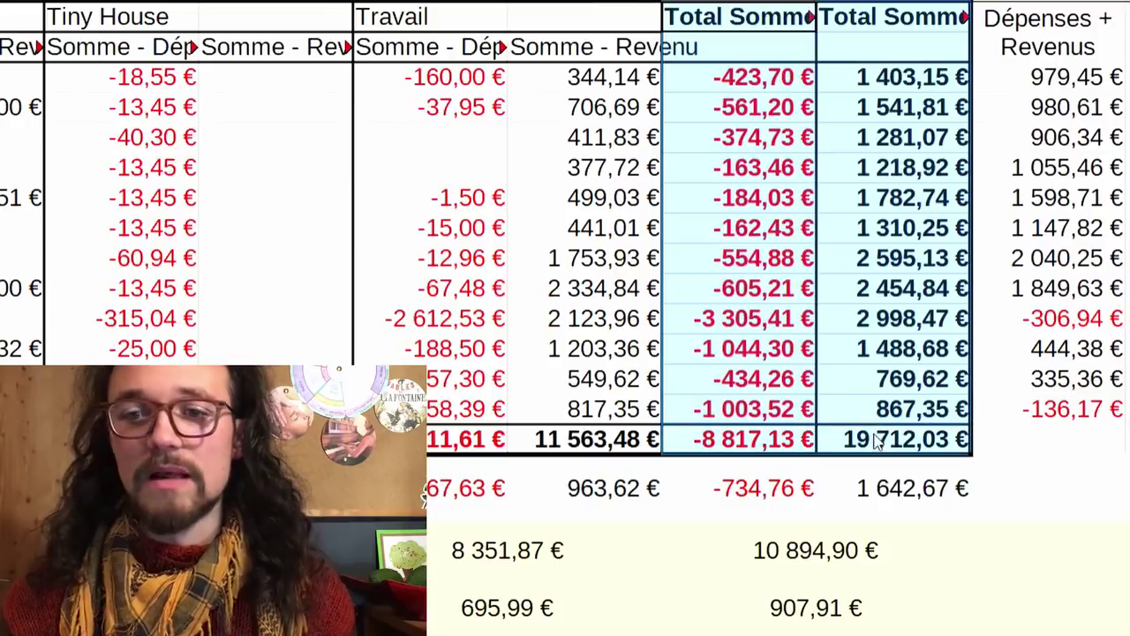
Highlight the overall monthly expense and revenue totals down to the yearly totals, then examine their monthly averages.
click(756, 83)
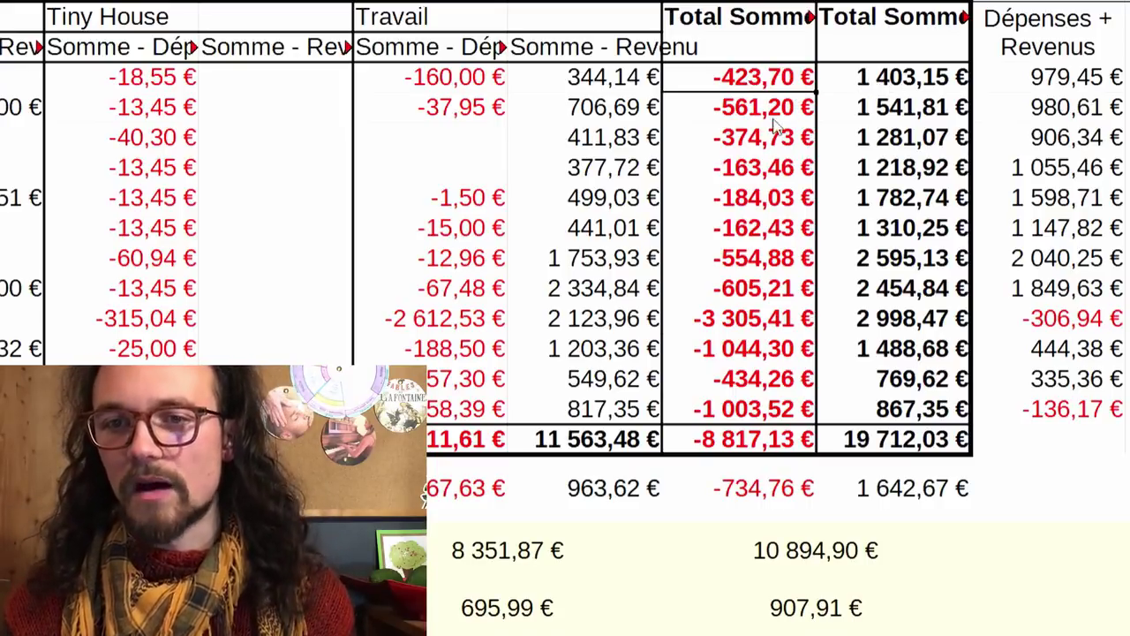
drag(766, 84, 917, 422)
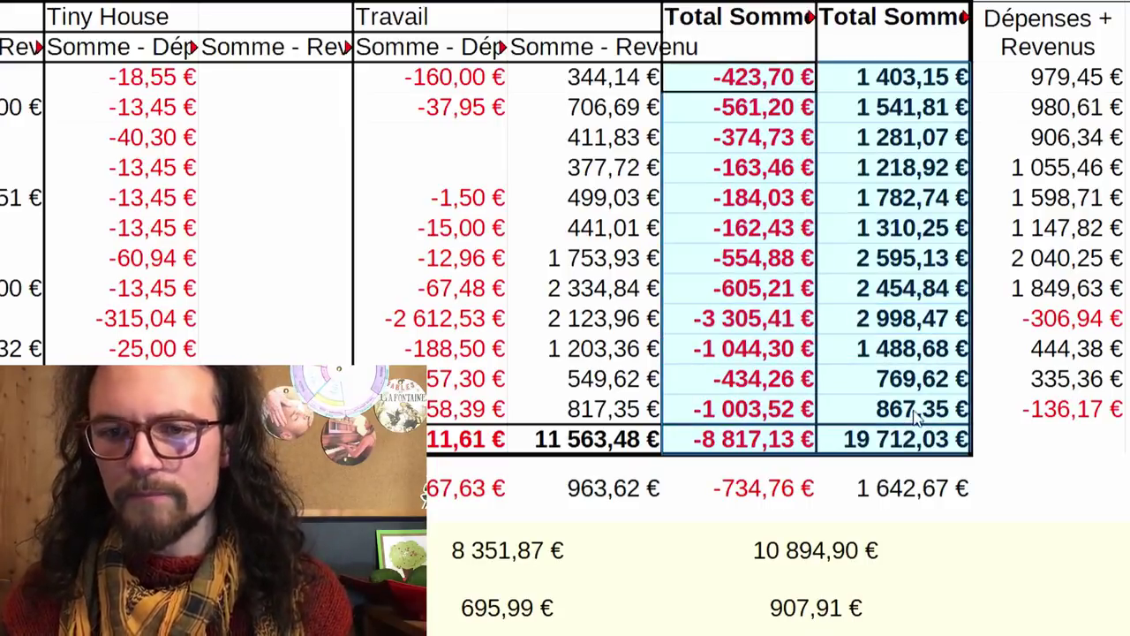
key(ctrl+Down)
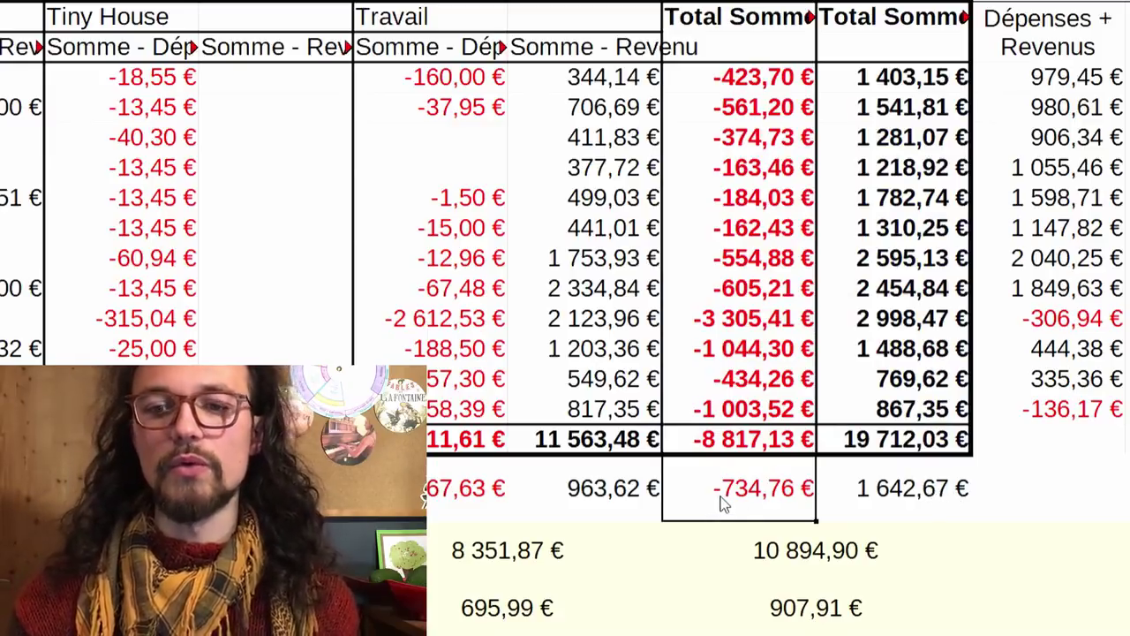
click(882, 499)
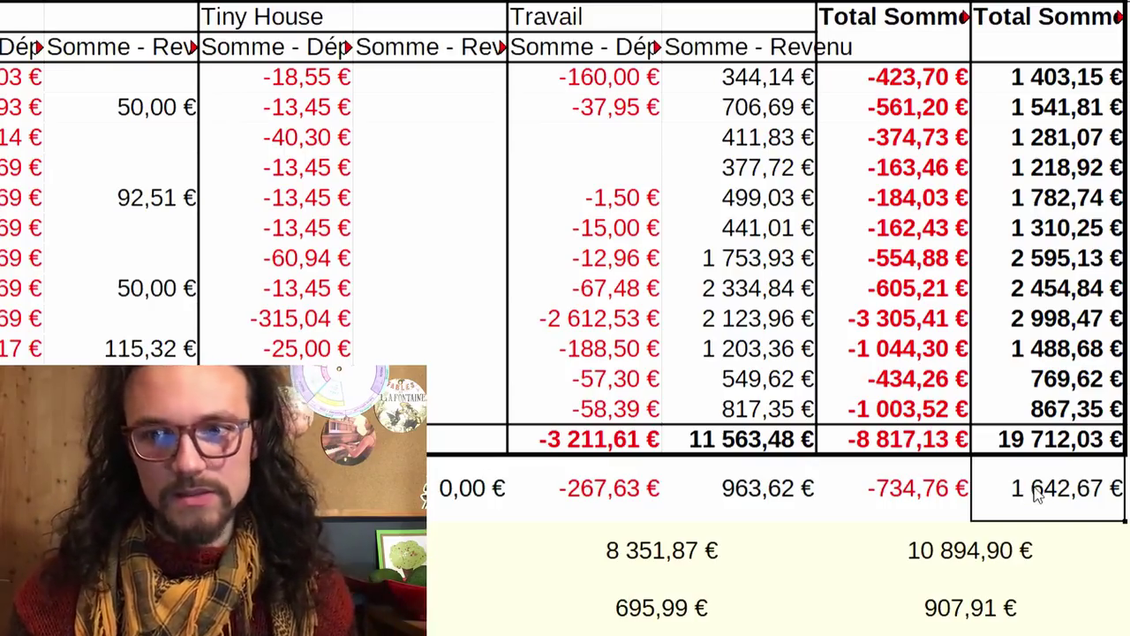
click(923, 563)
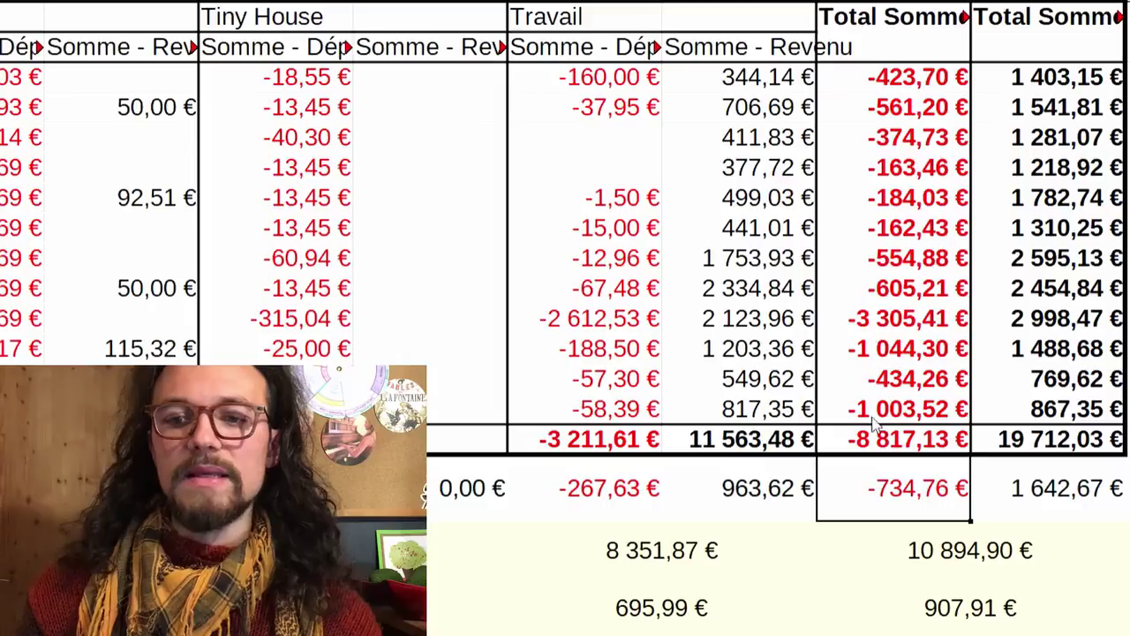
drag(905, 515, 1087, 497)
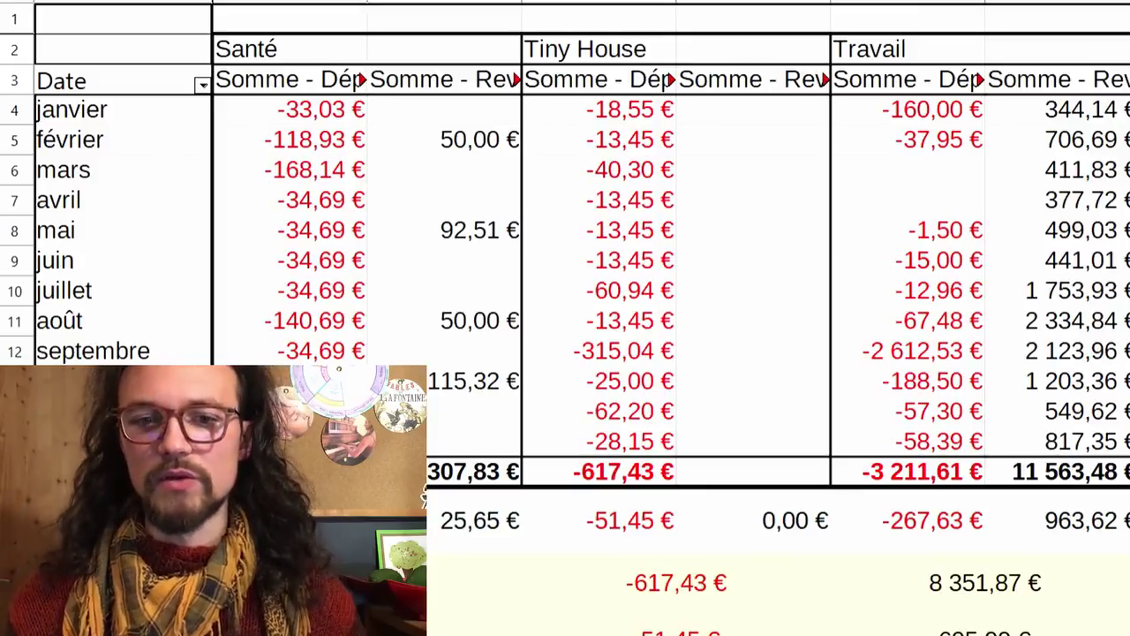
Exclude the Travail category from the summary and select the monthly average of total expenses to examine it.
scroll(361, 29, left, 10)
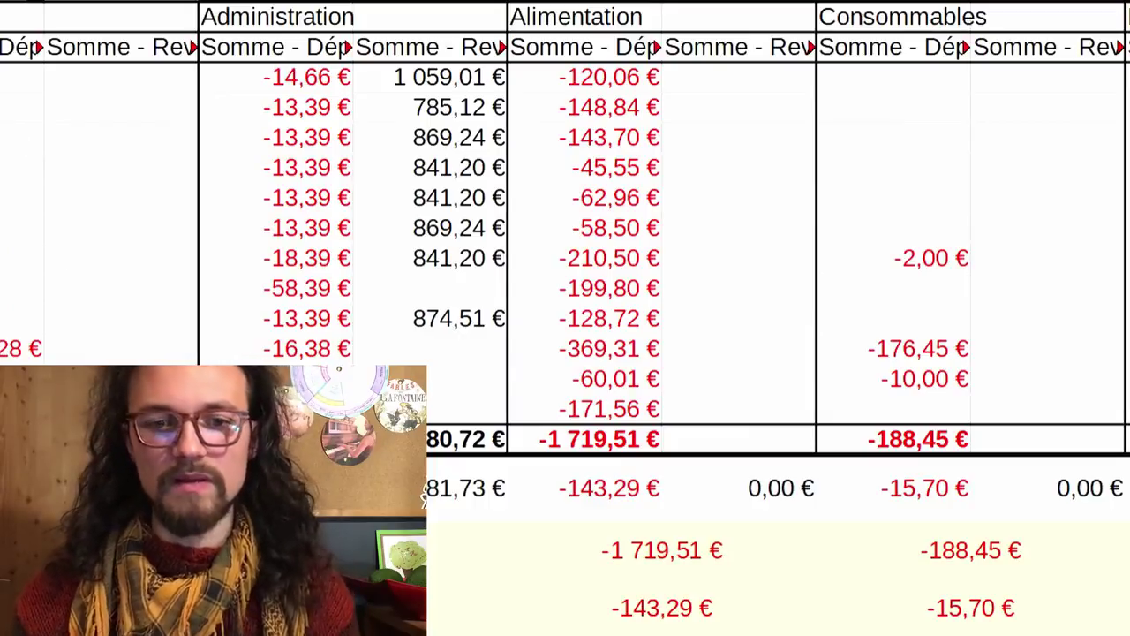
scroll(751, 498, right, 5)
click(737, 494)
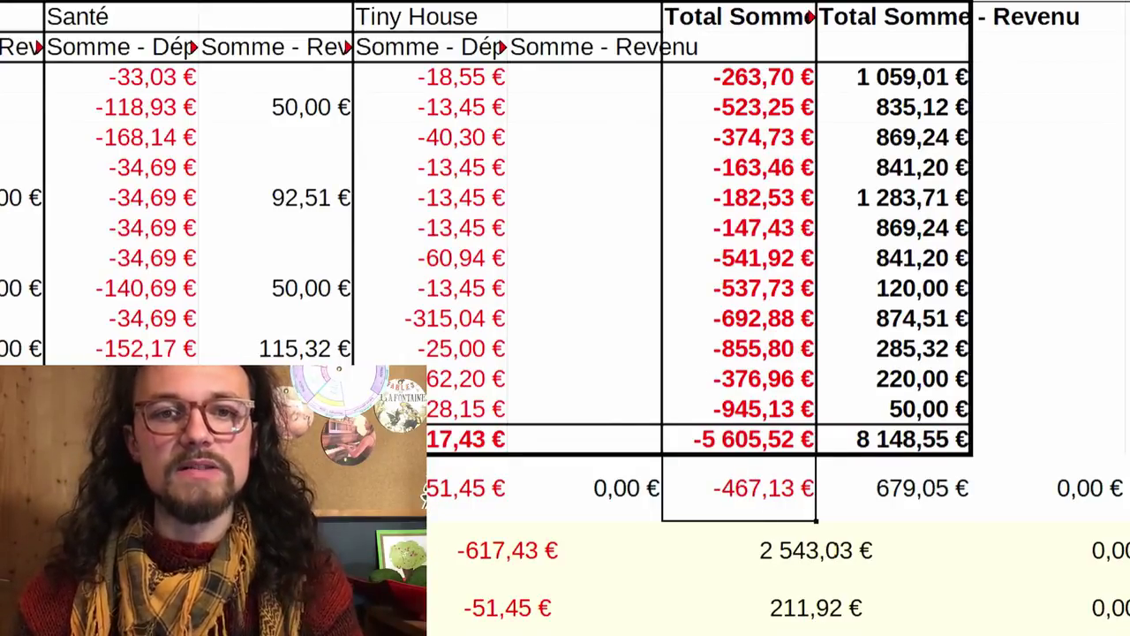
Bring the Travail category back into the summary by category.
scroll(424, 497, left, 4)
scroll(424, 497, left, 5)
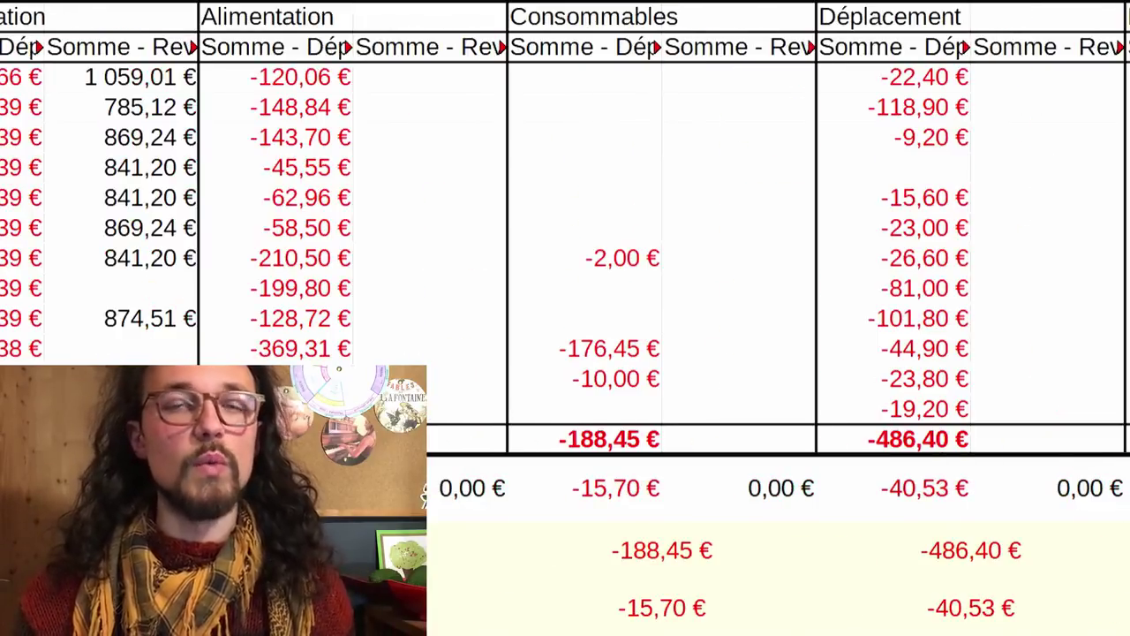
scroll(424, 497, left, 2)
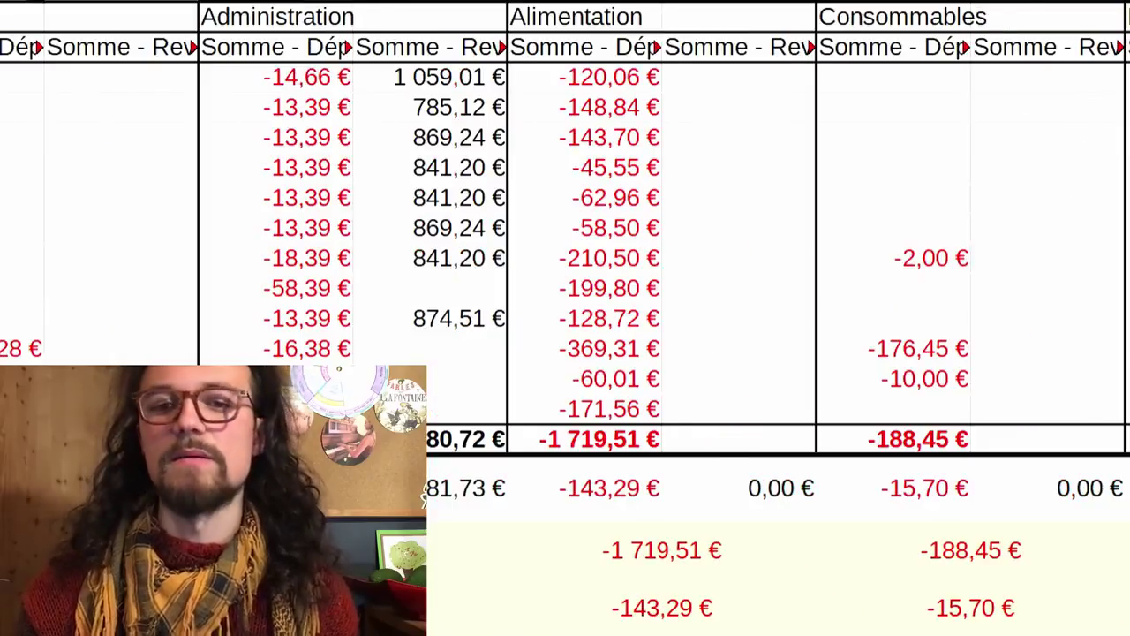
Examine the Travail block's yearly expense total, yearly balance and monthly average balance, then select the overall yearly balance.
scroll(423, 497, right, 12)
click(723, 504)
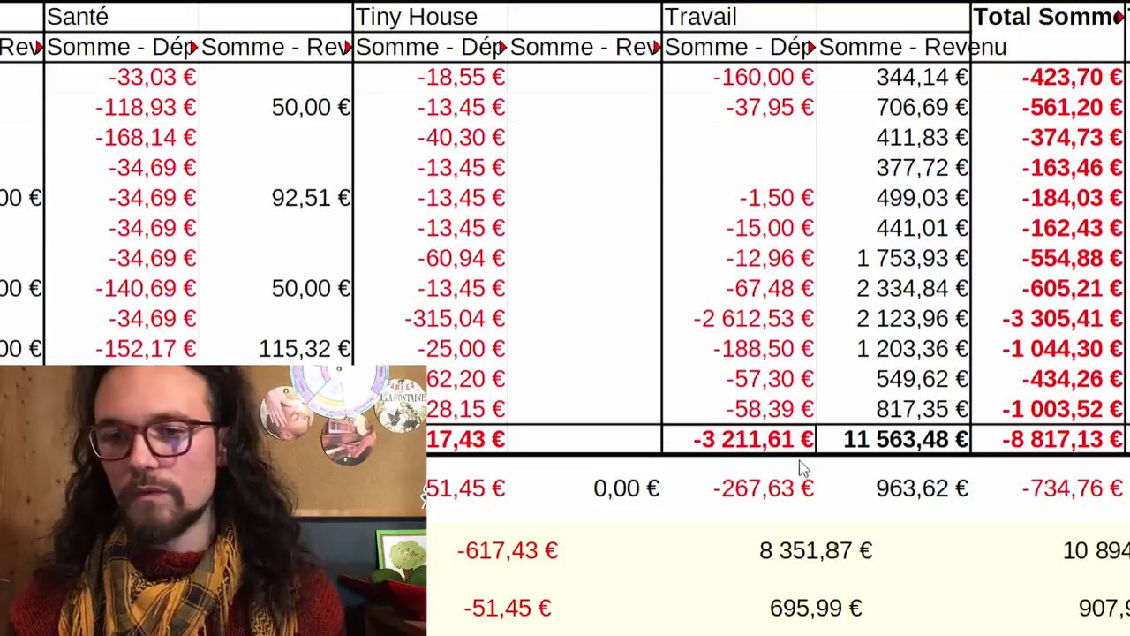
click(713, 544)
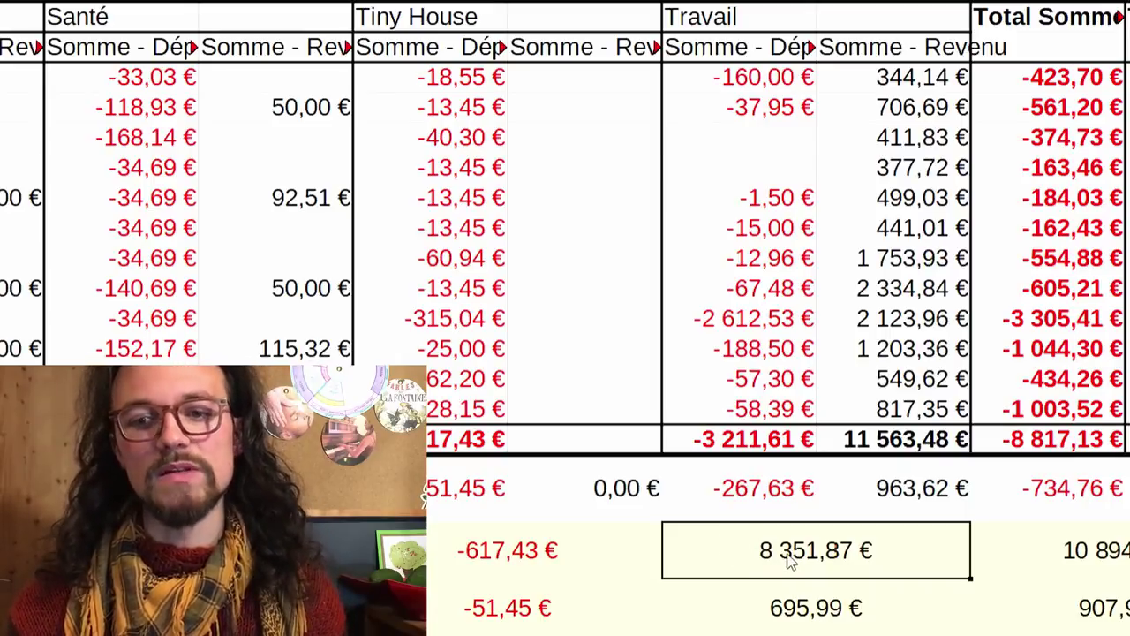
click(758, 618)
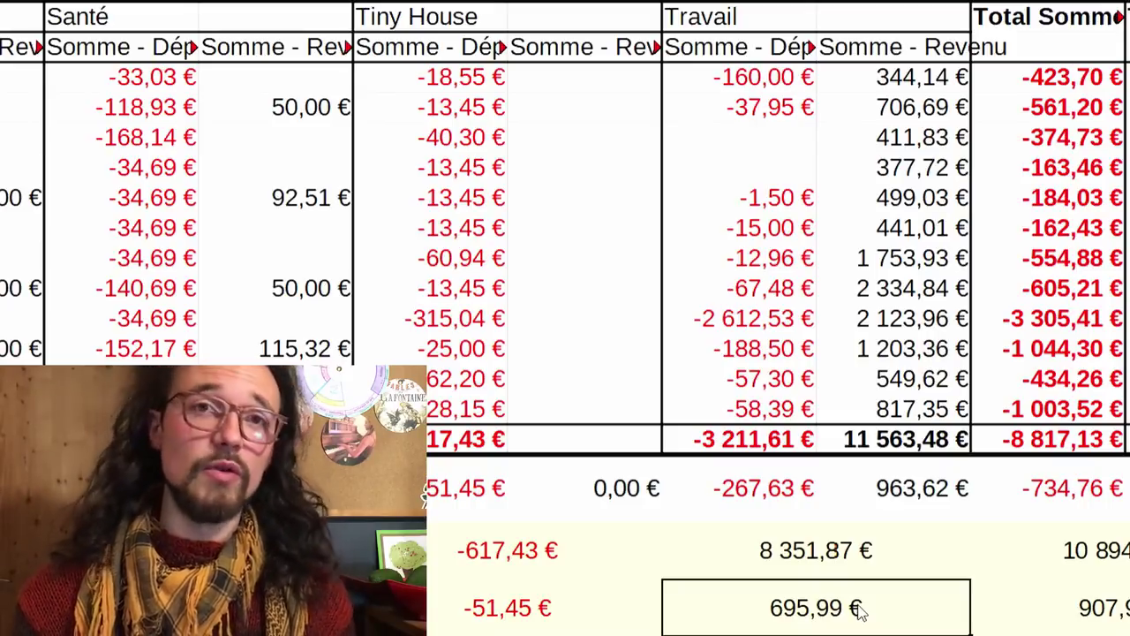
scroll(918, 560, right, 1)
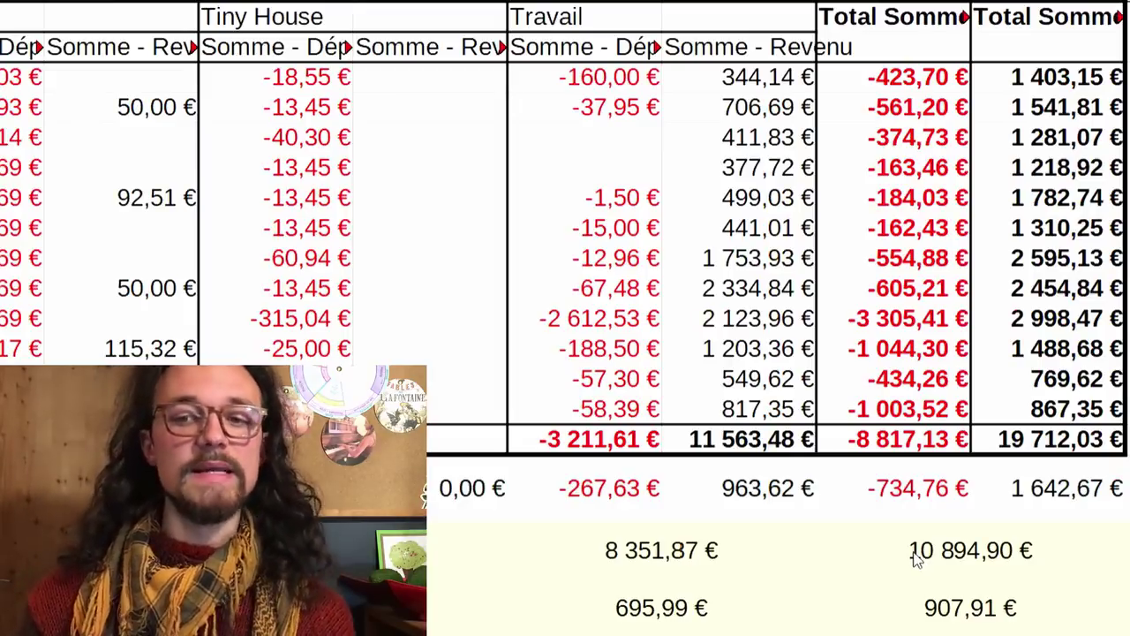
click(915, 556)
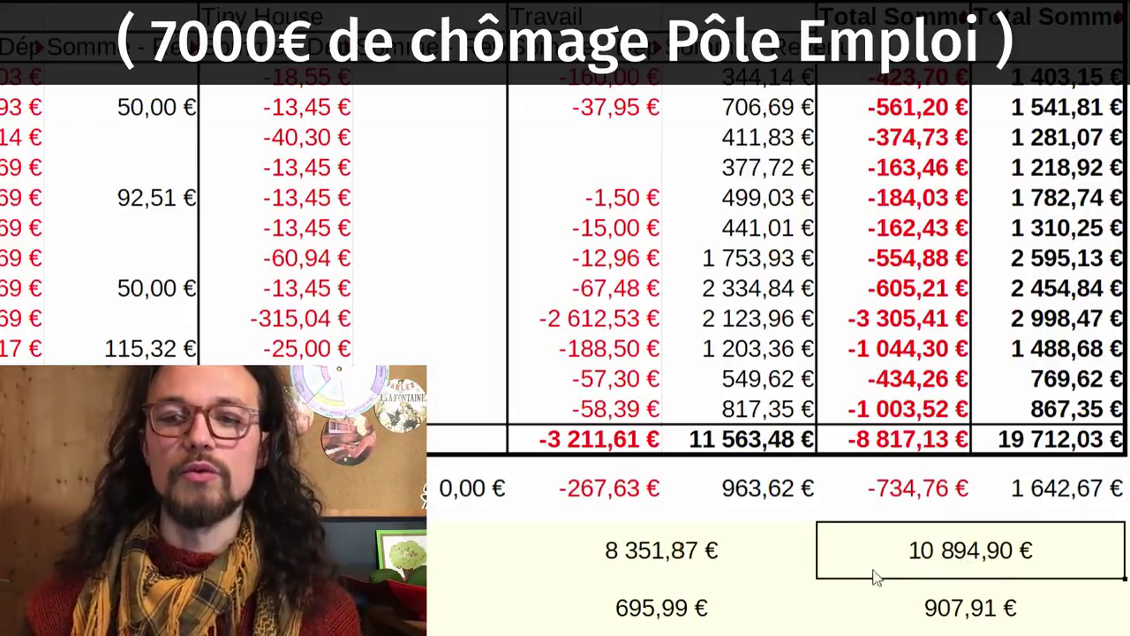